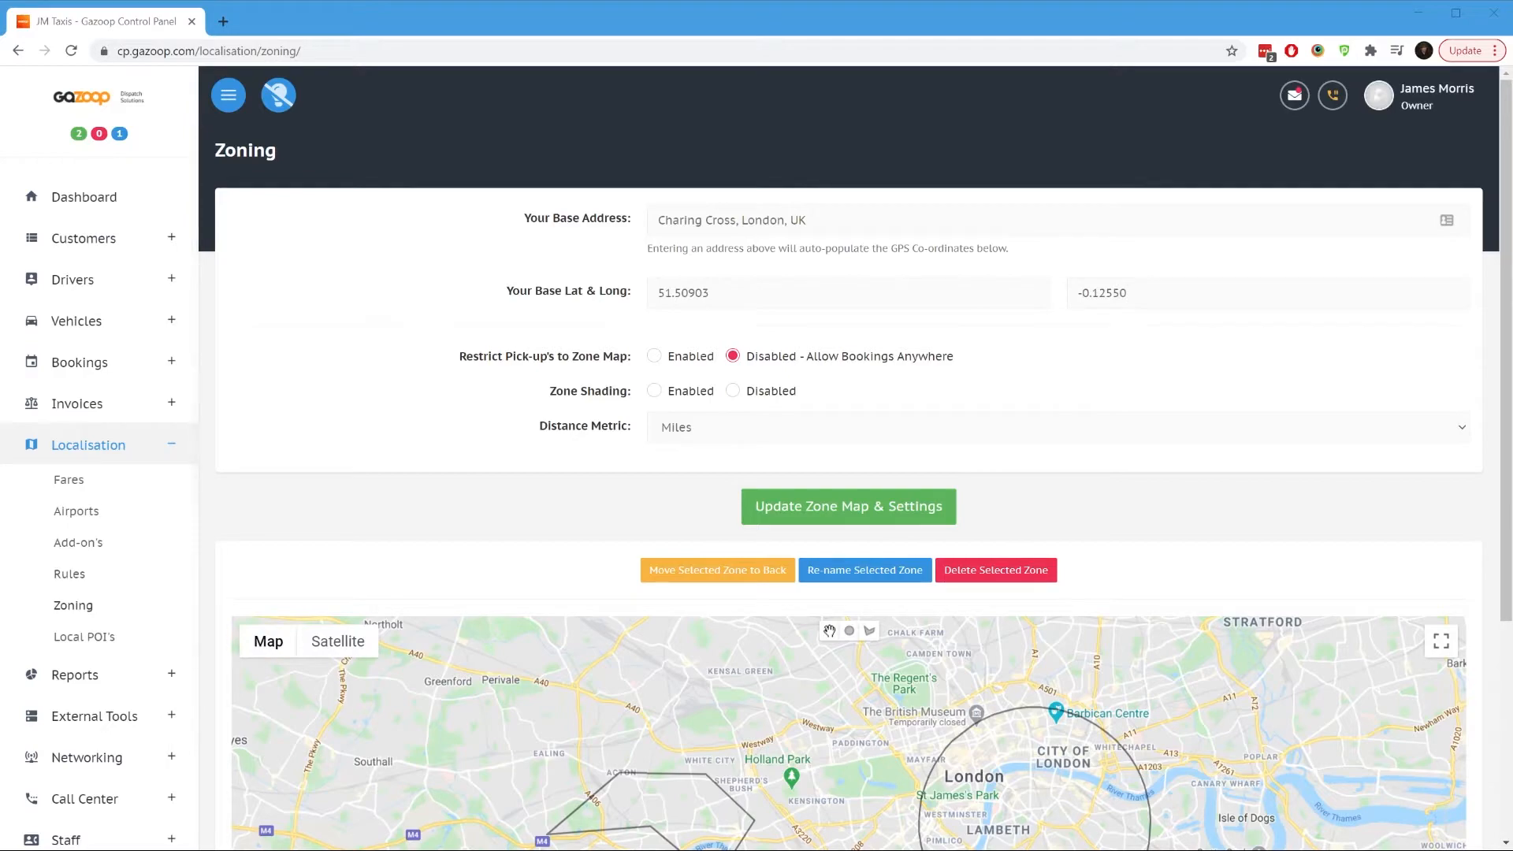
Step: Draw a closed five-point polygon zone around Fulham on the zone map
scroll(849, 512, down, 4)
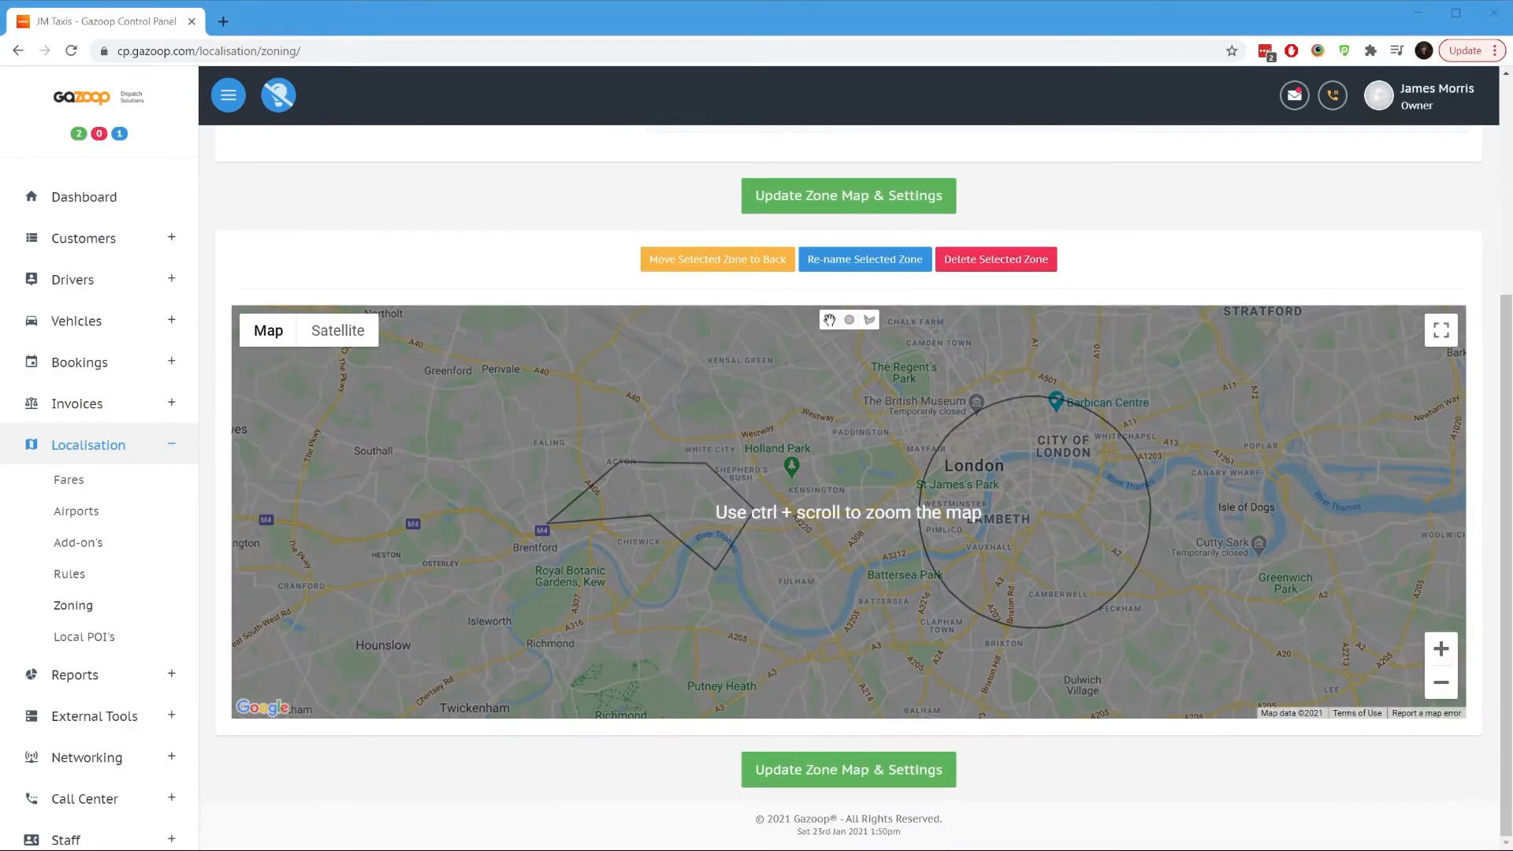
drag(859, 599, 800, 576)
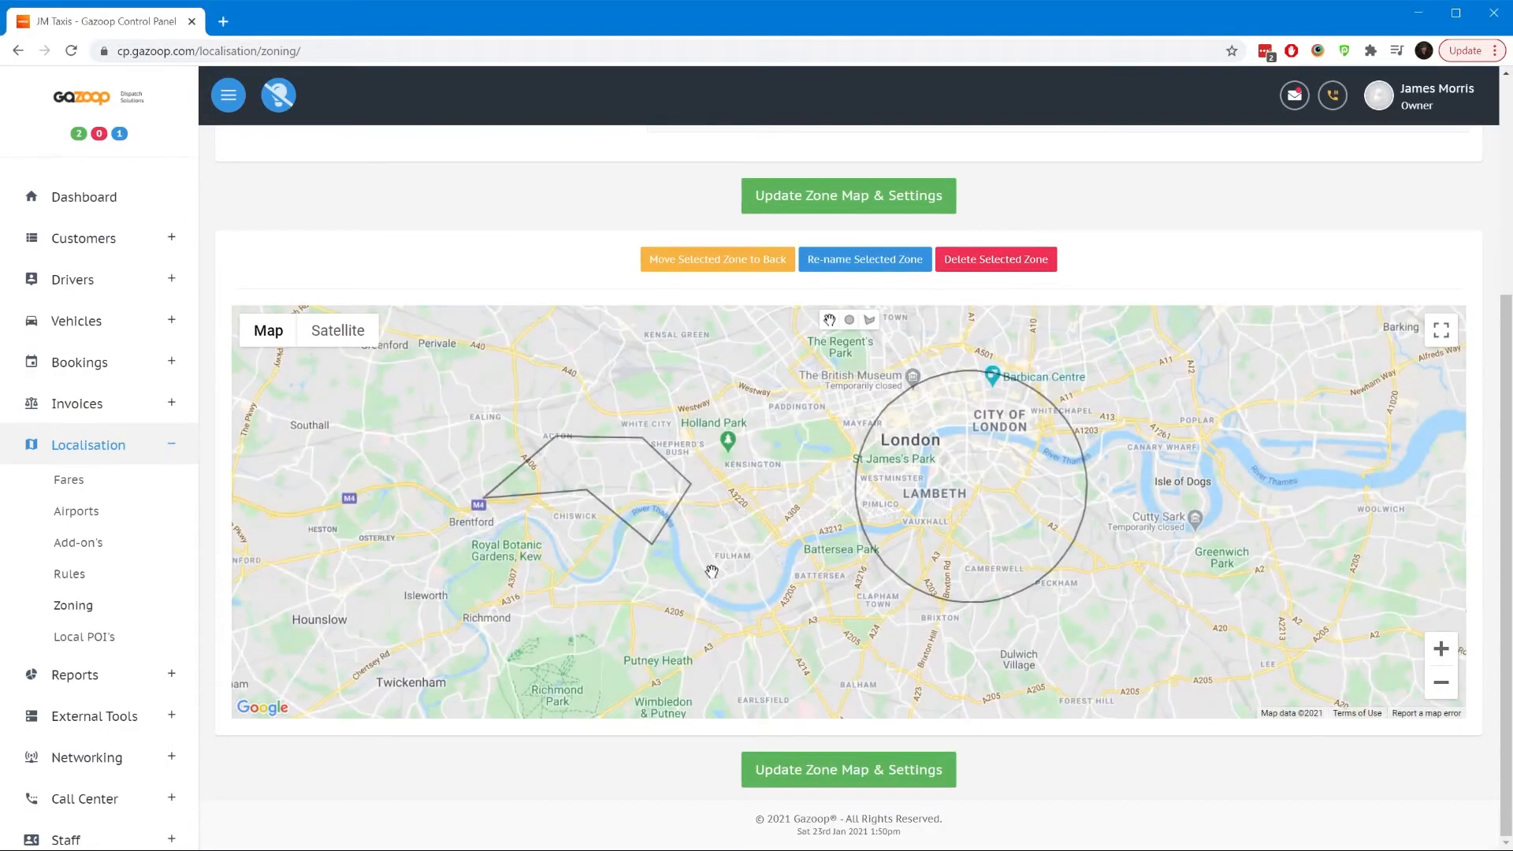
scroll(729, 528, up, 2)
scroll(755, 721, up, 1)
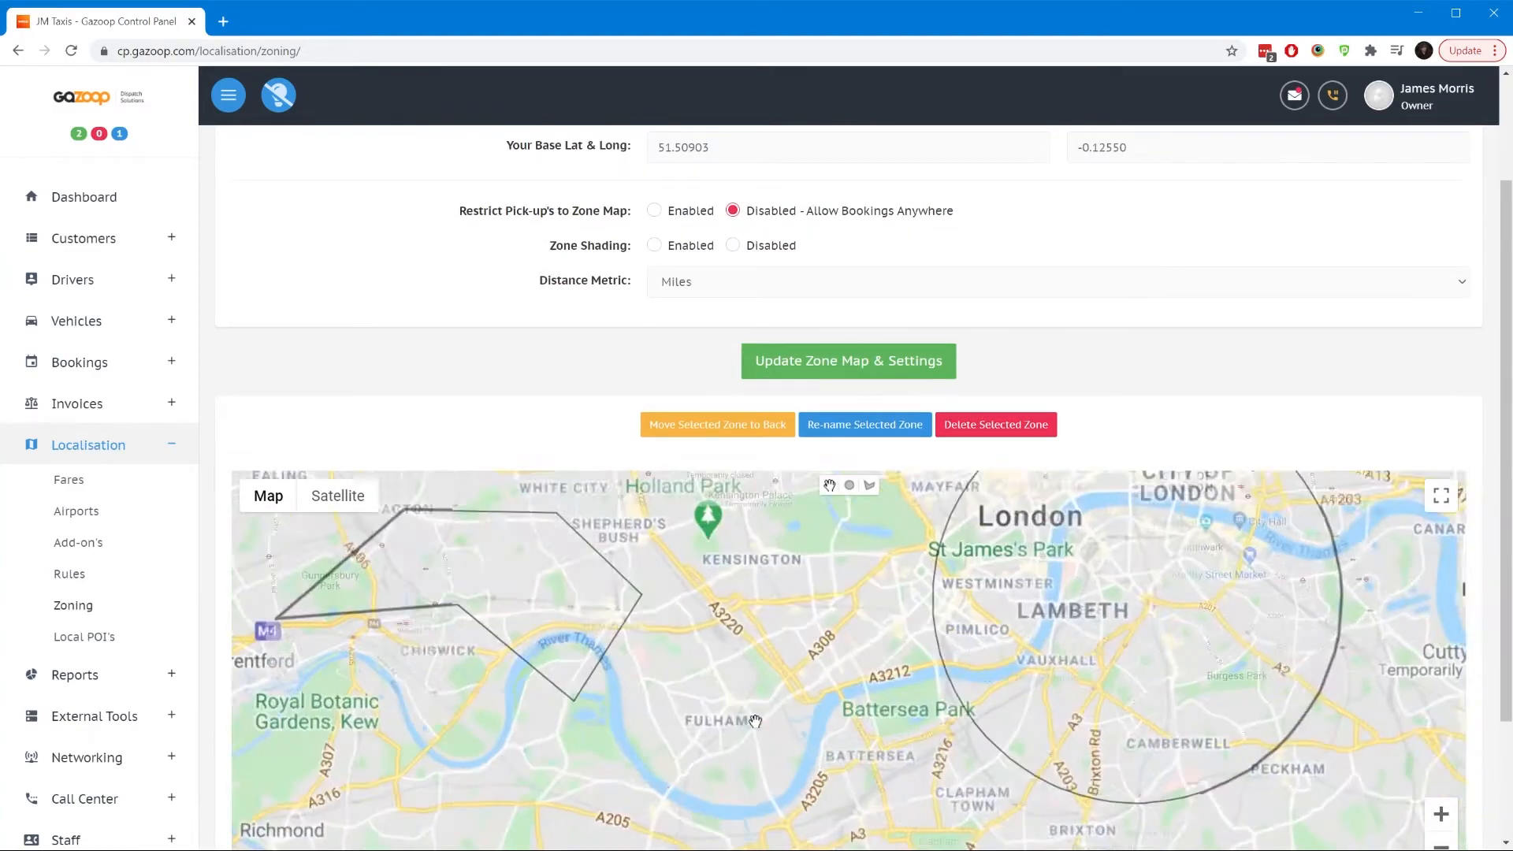
scroll(755, 721, up, 3)
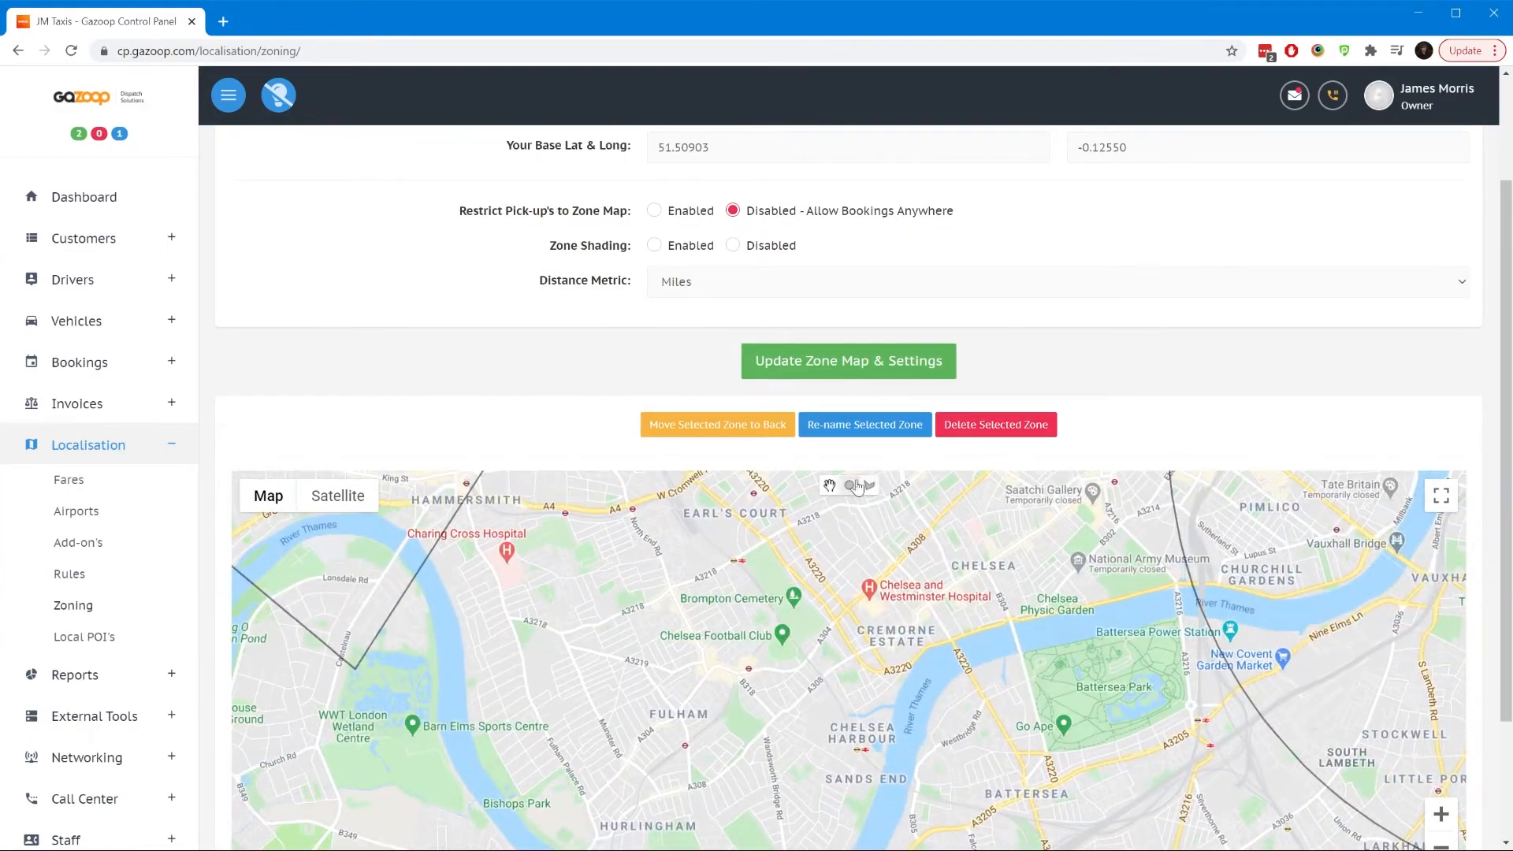
click(870, 485)
click(630, 658)
click(755, 678)
click(750, 780)
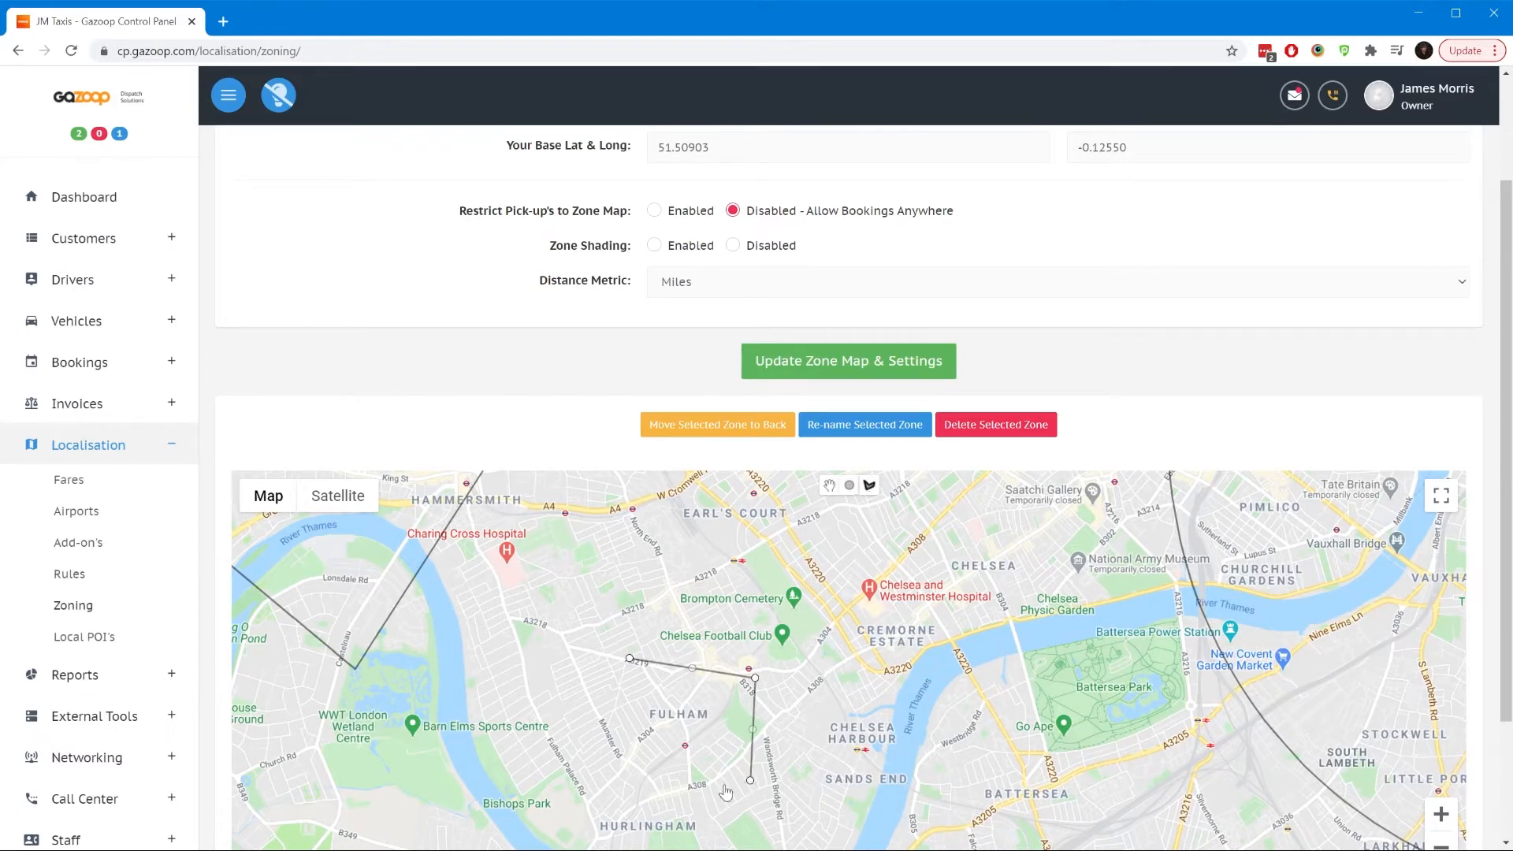
click(635, 807)
click(567, 691)
click(630, 658)
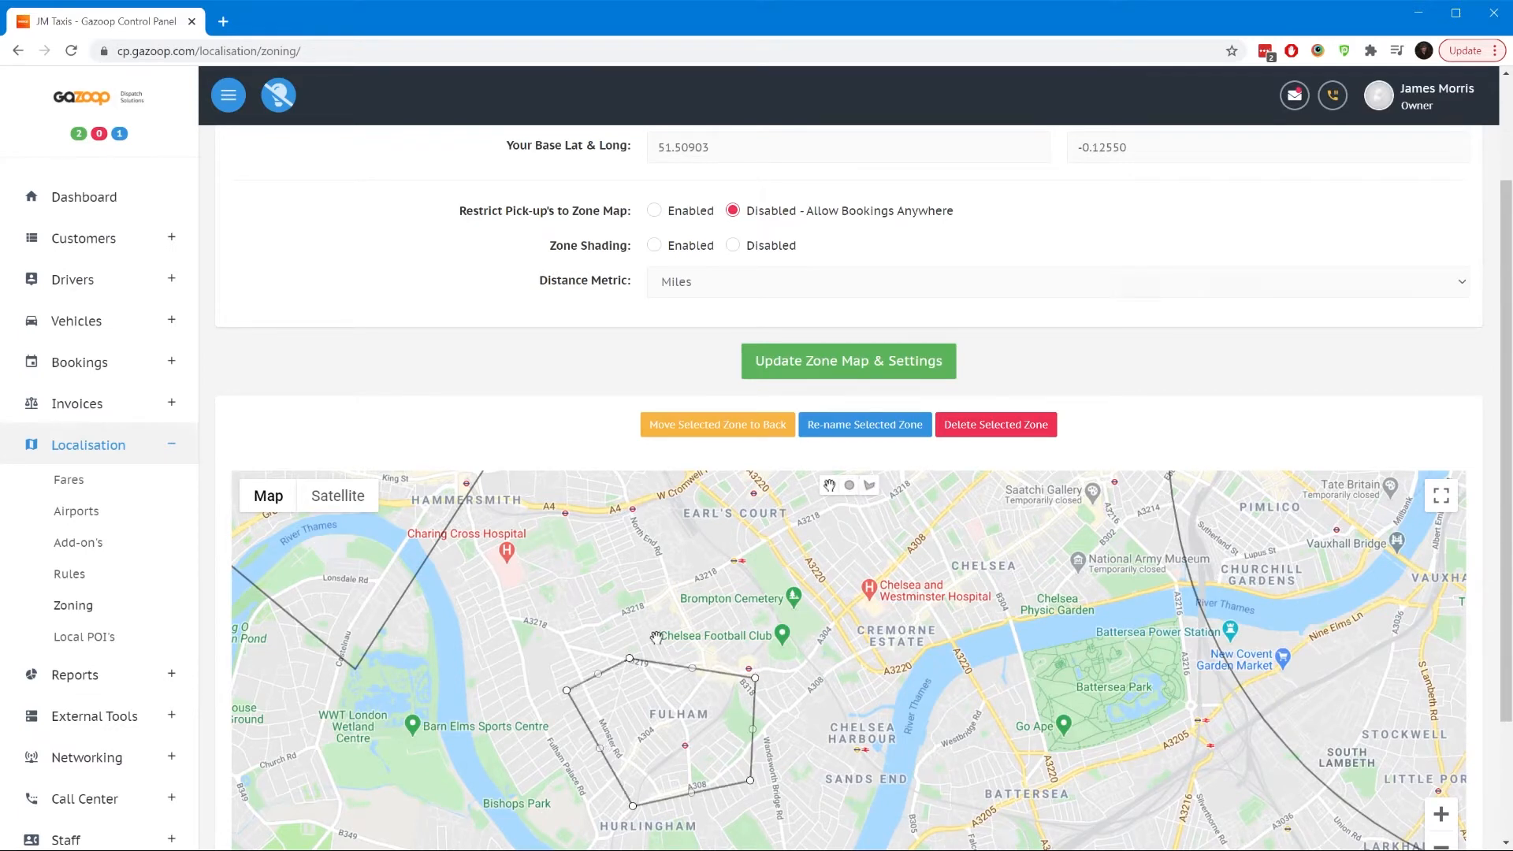
Step: Rename the selected Fulham polygon zone as "Fulham"
click(866, 434)
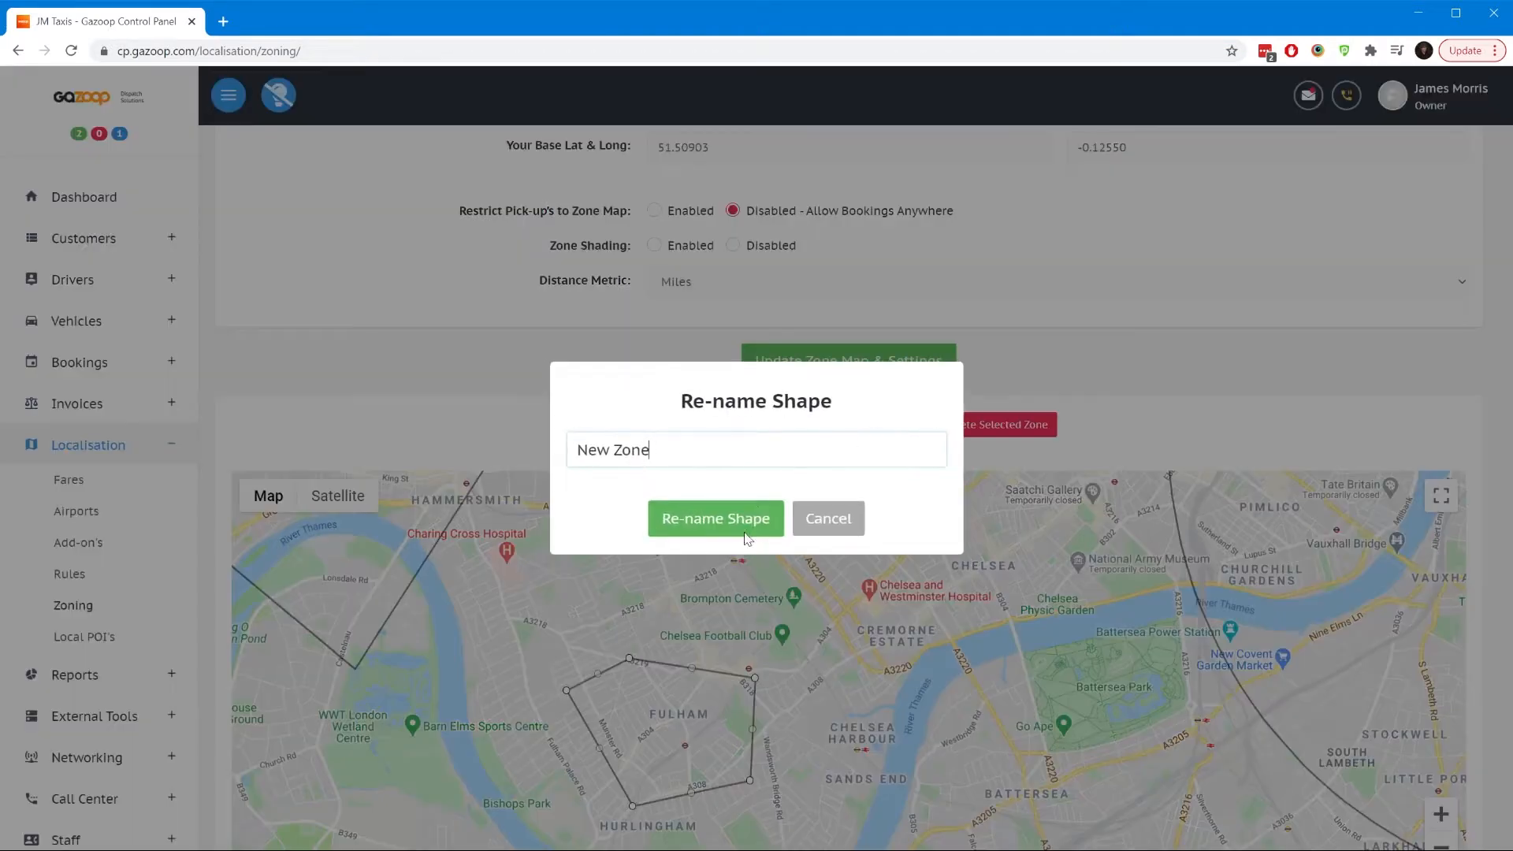
drag(749, 454, 432, 481)
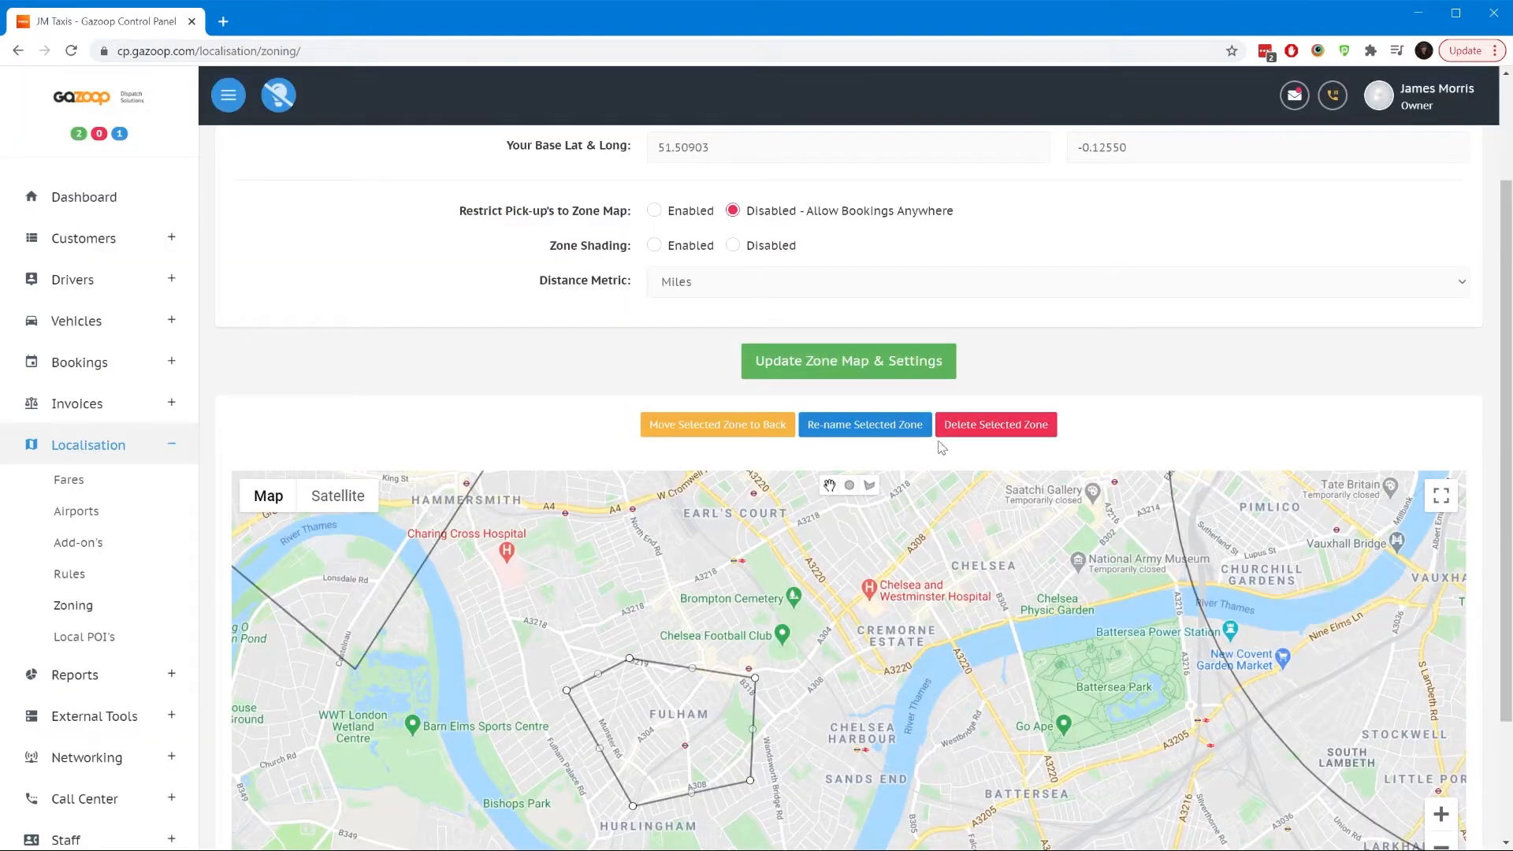
click(859, 432)
triple_click(821, 442)
text(F)
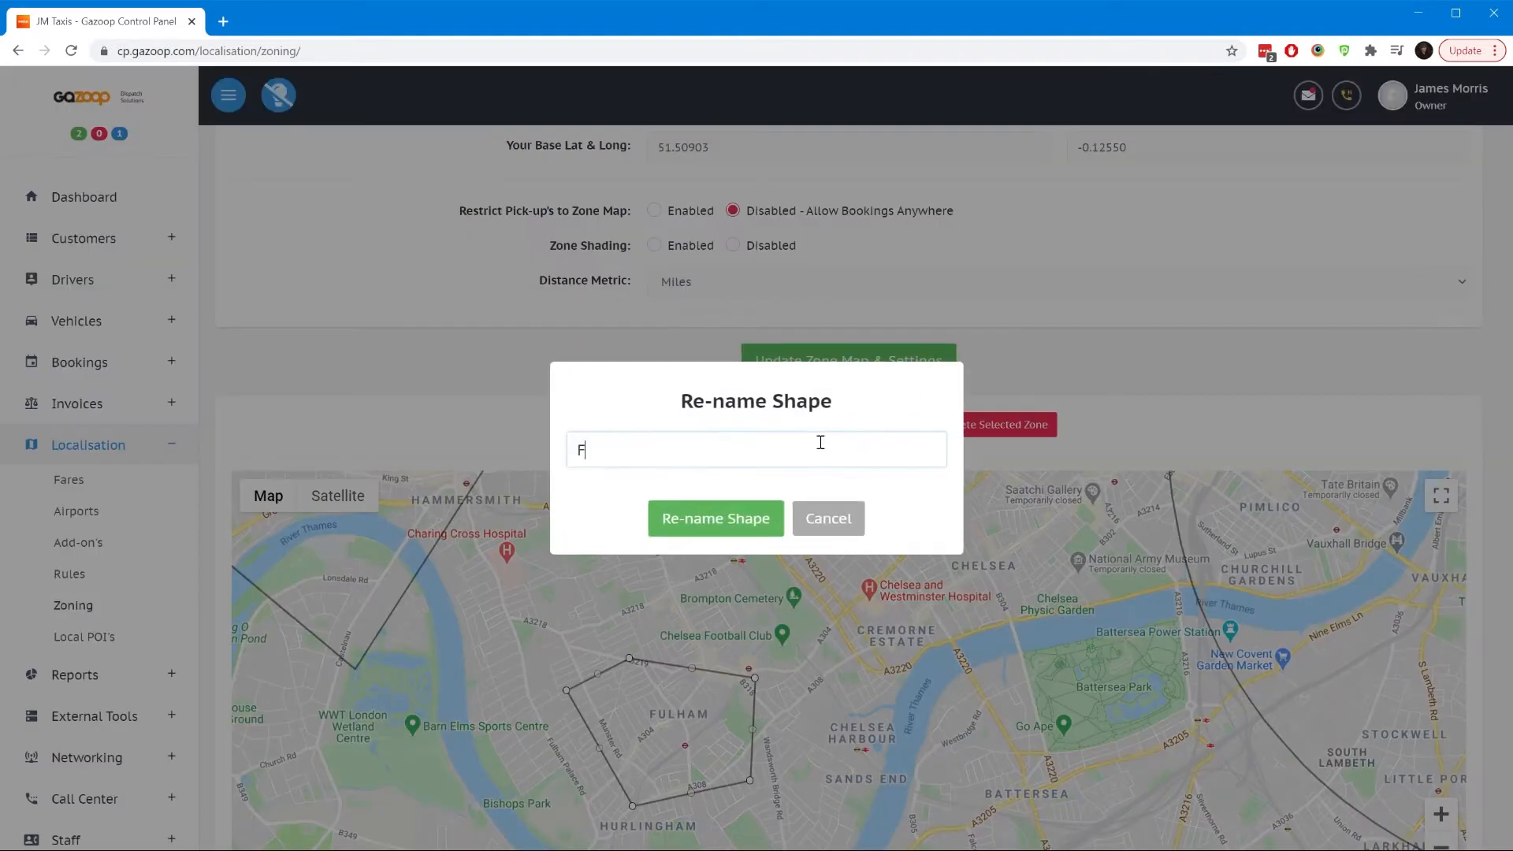
text(ulham)
click(761, 520)
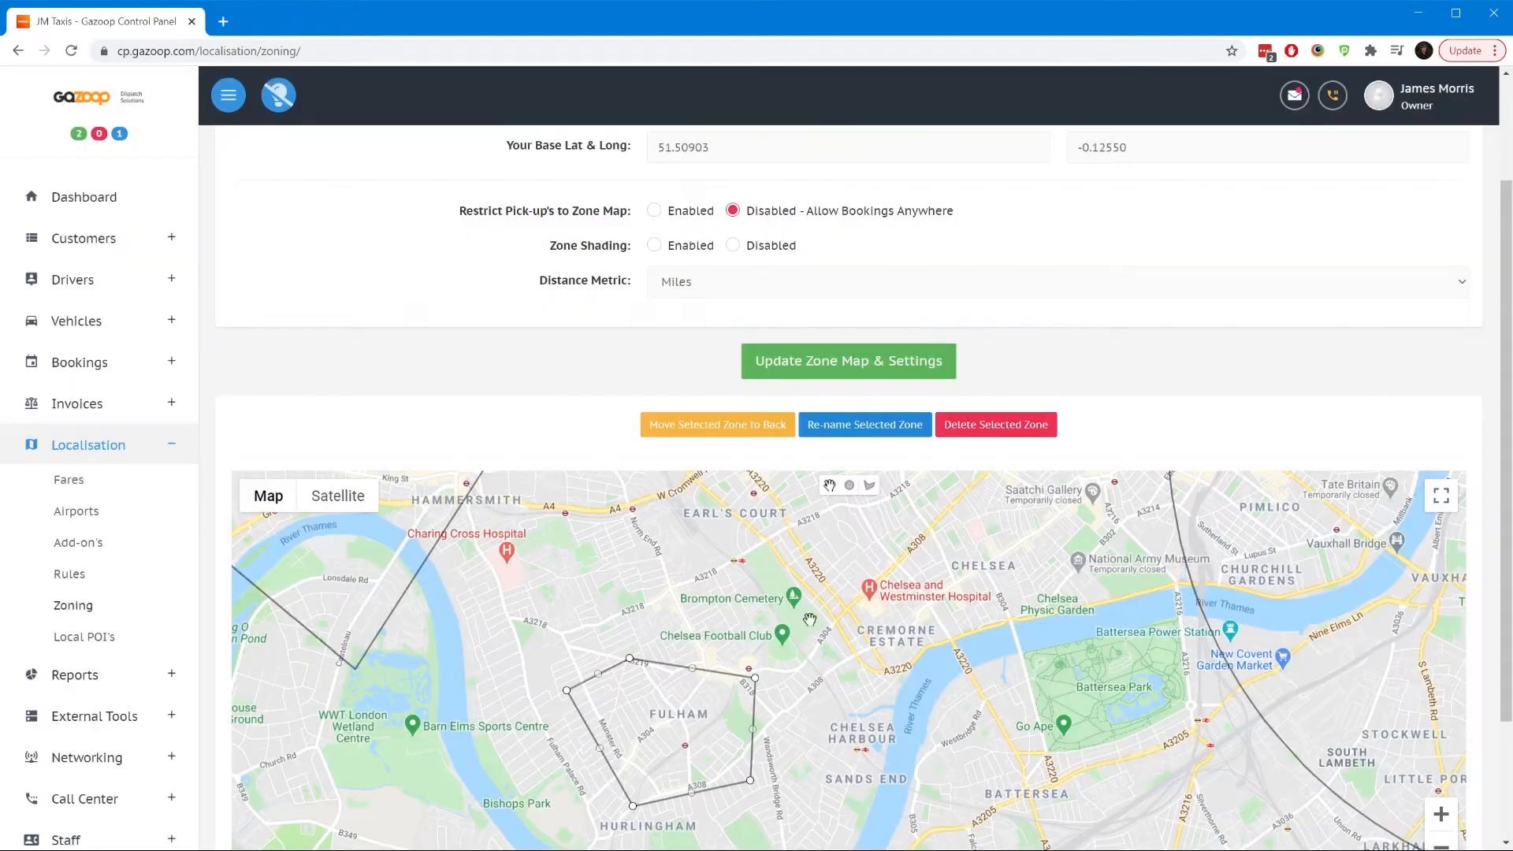
Step: Draw a closed four-point polygon zone around Chelsea on the zone map
click(869, 484)
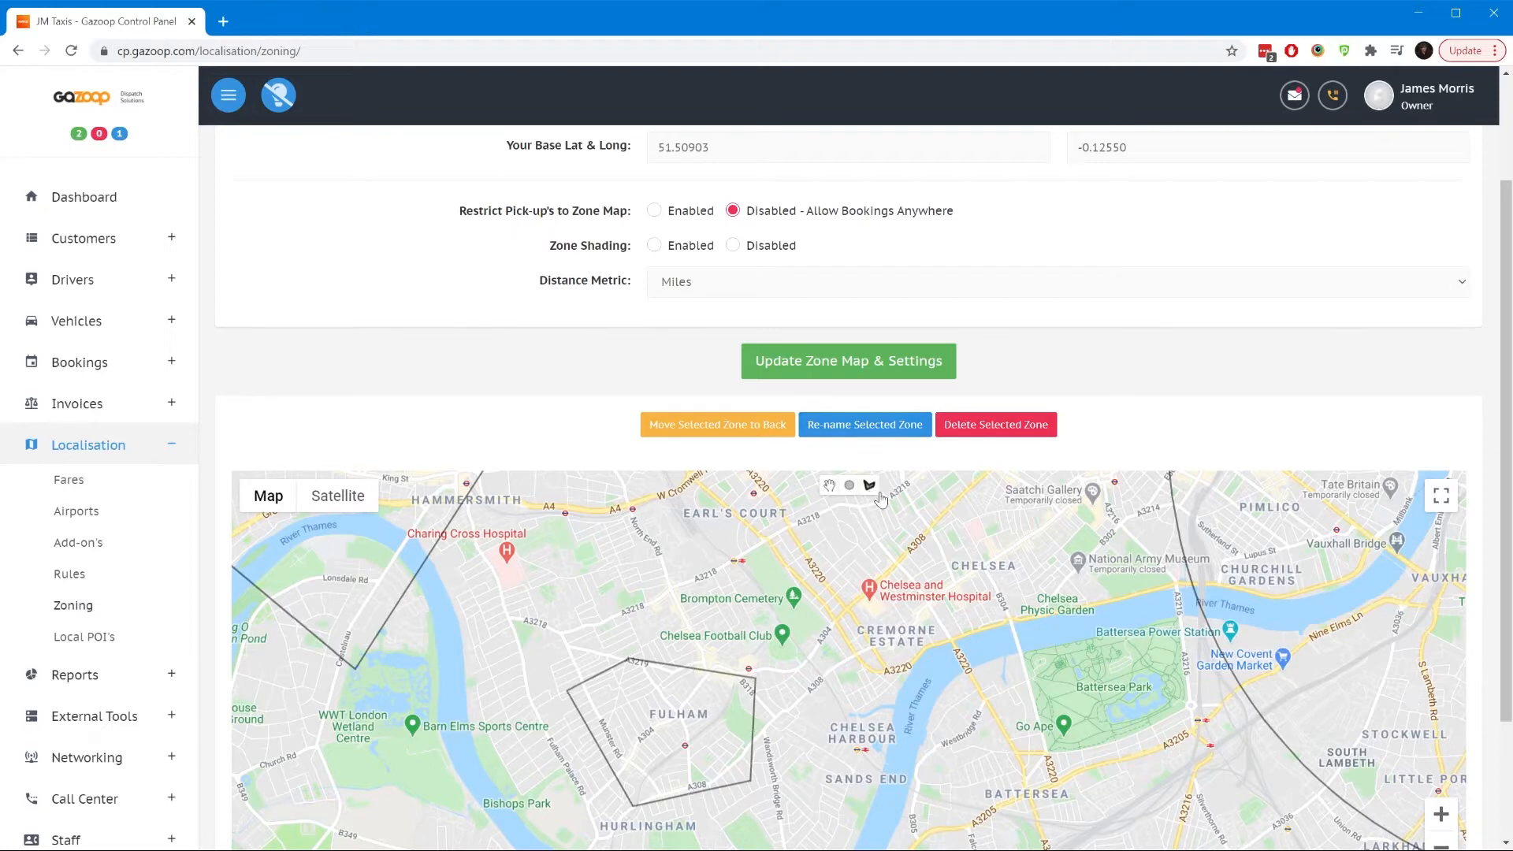
click(938, 527)
click(1018, 508)
click(1068, 598)
click(943, 629)
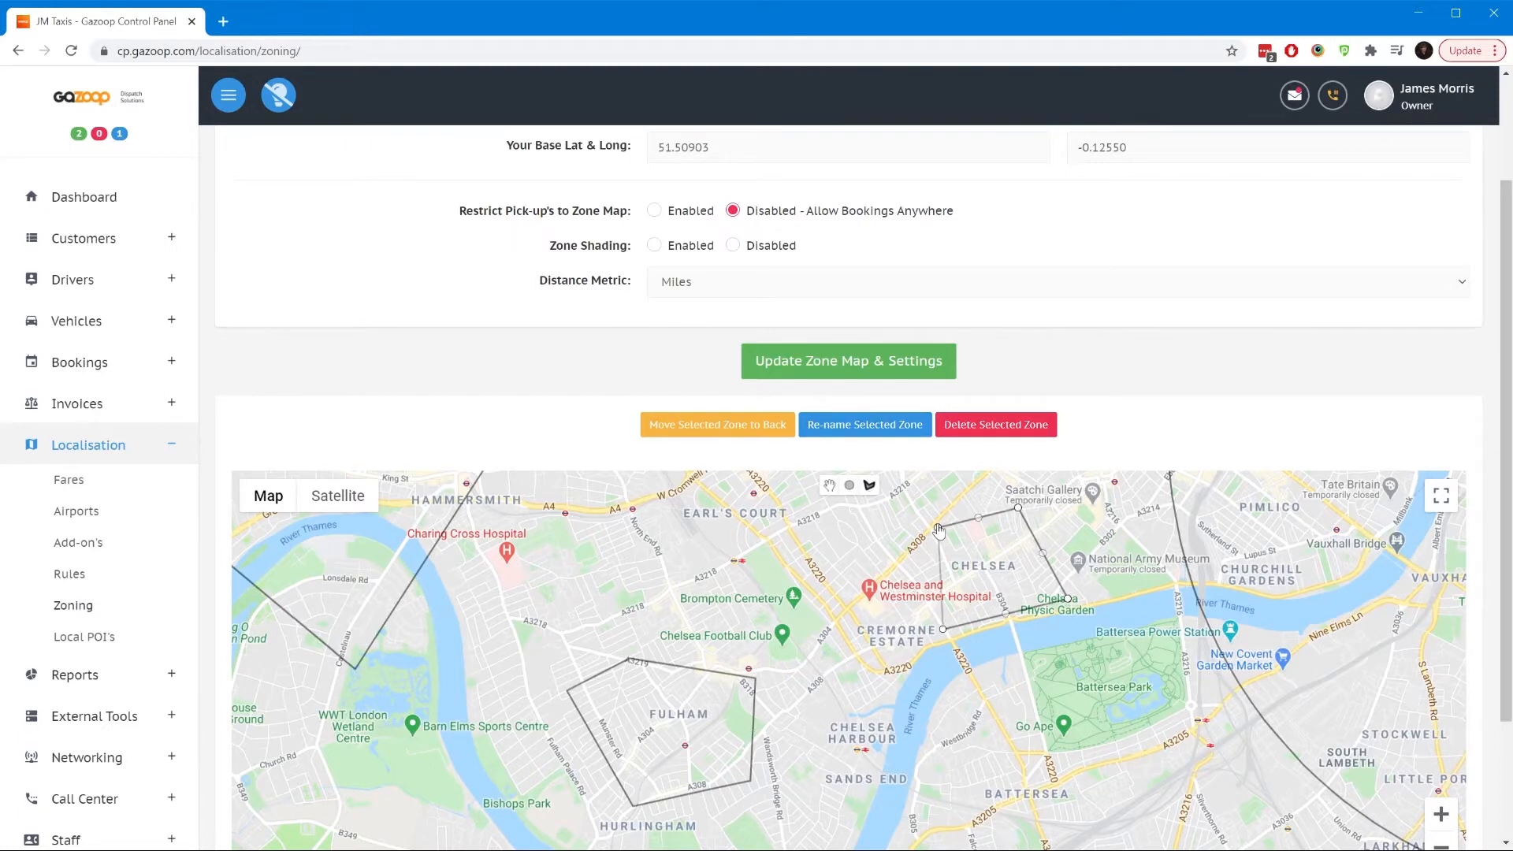
click(938, 528)
Step: Rename the new polygon zone as "Chelsea" and save the zone map and settings
click(866, 425)
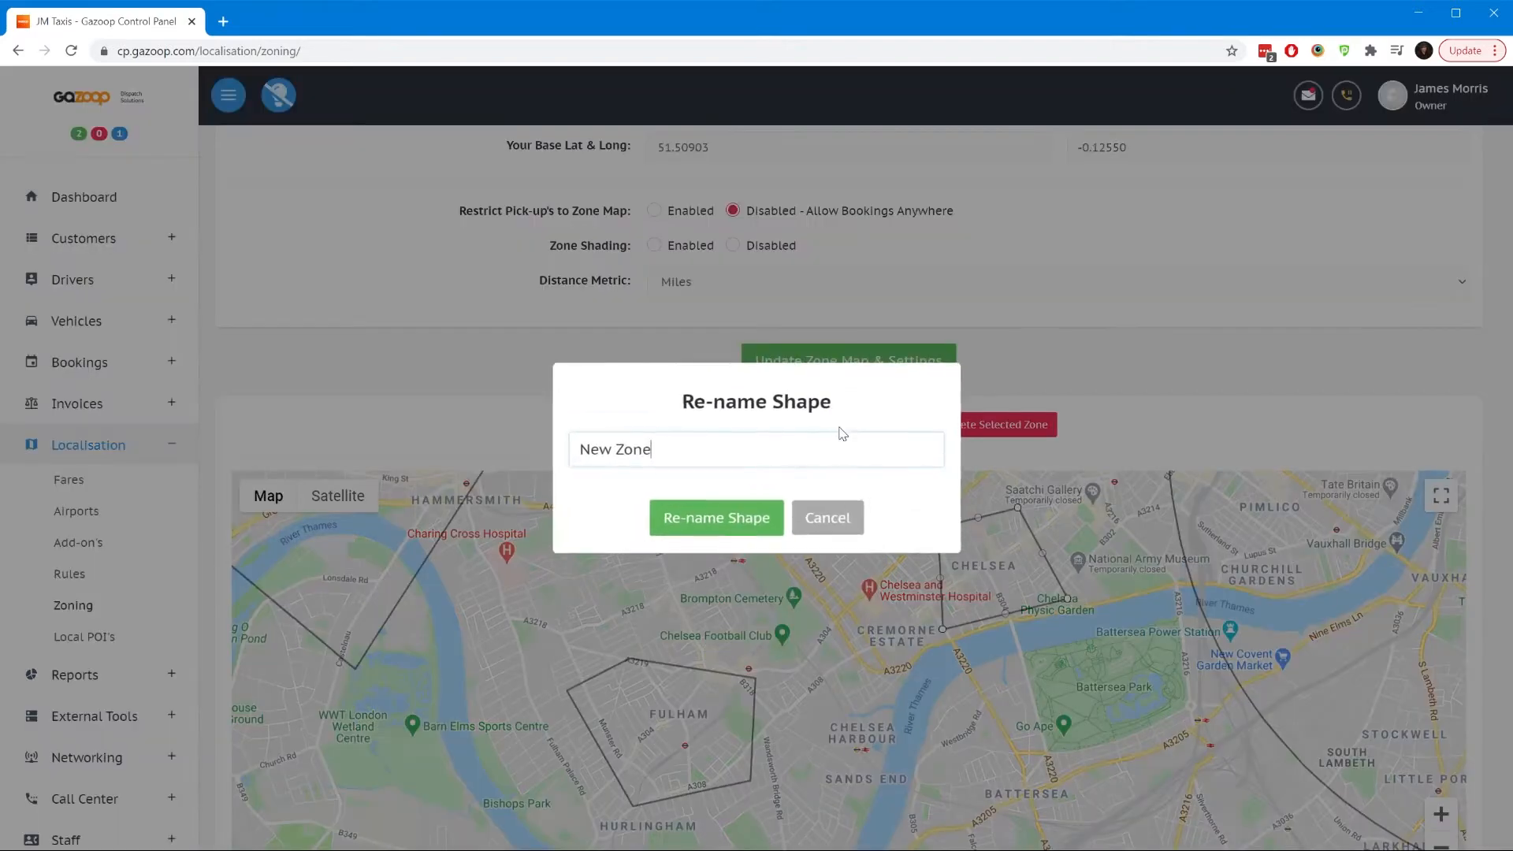
text(Chels)
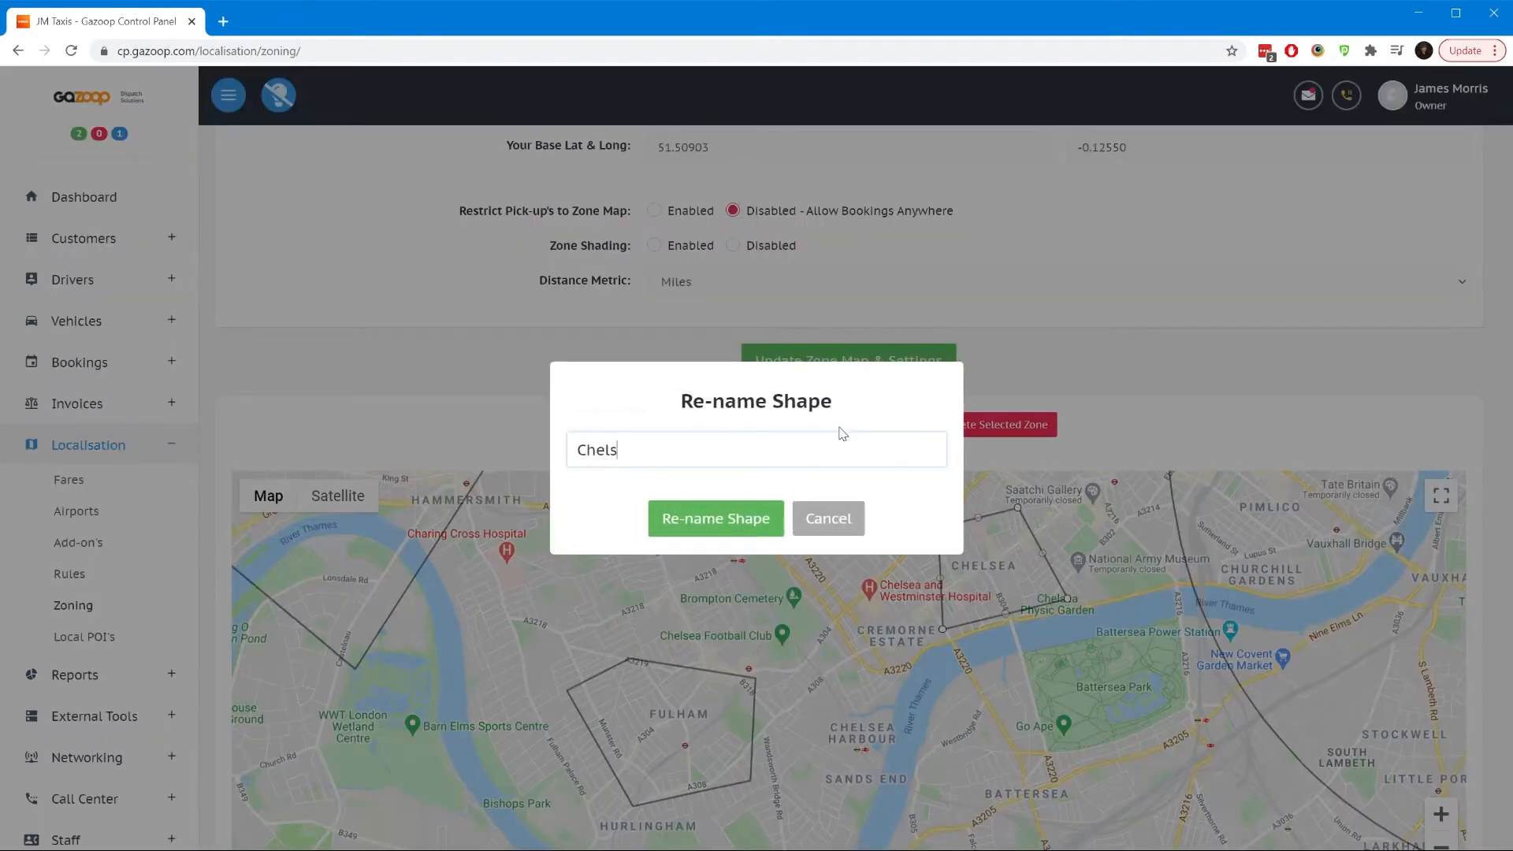
text(ea)
click(754, 518)
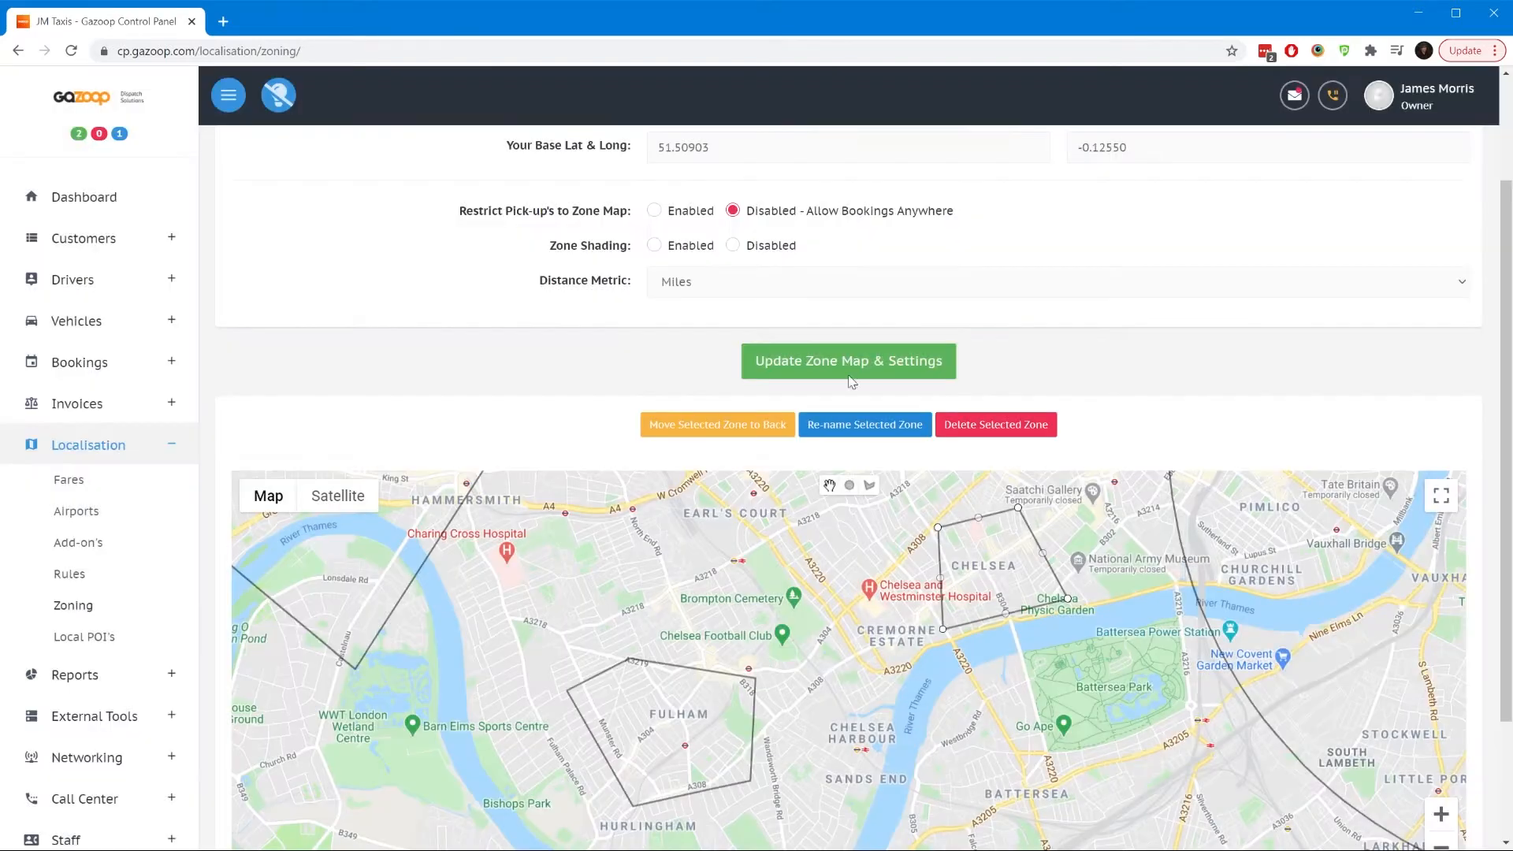
click(909, 345)
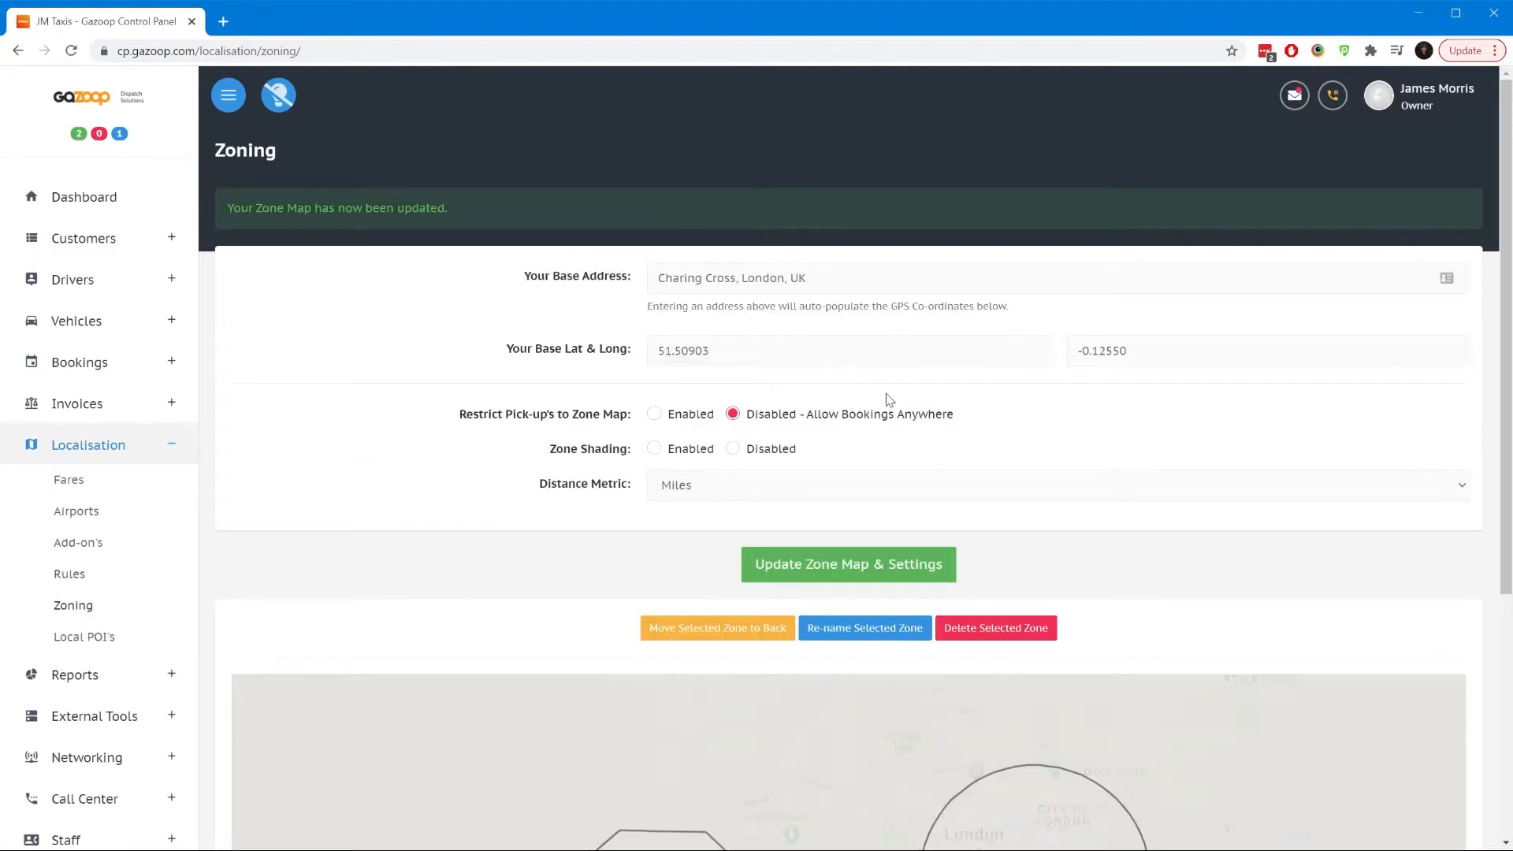
scroll(579, 405, down, 5)
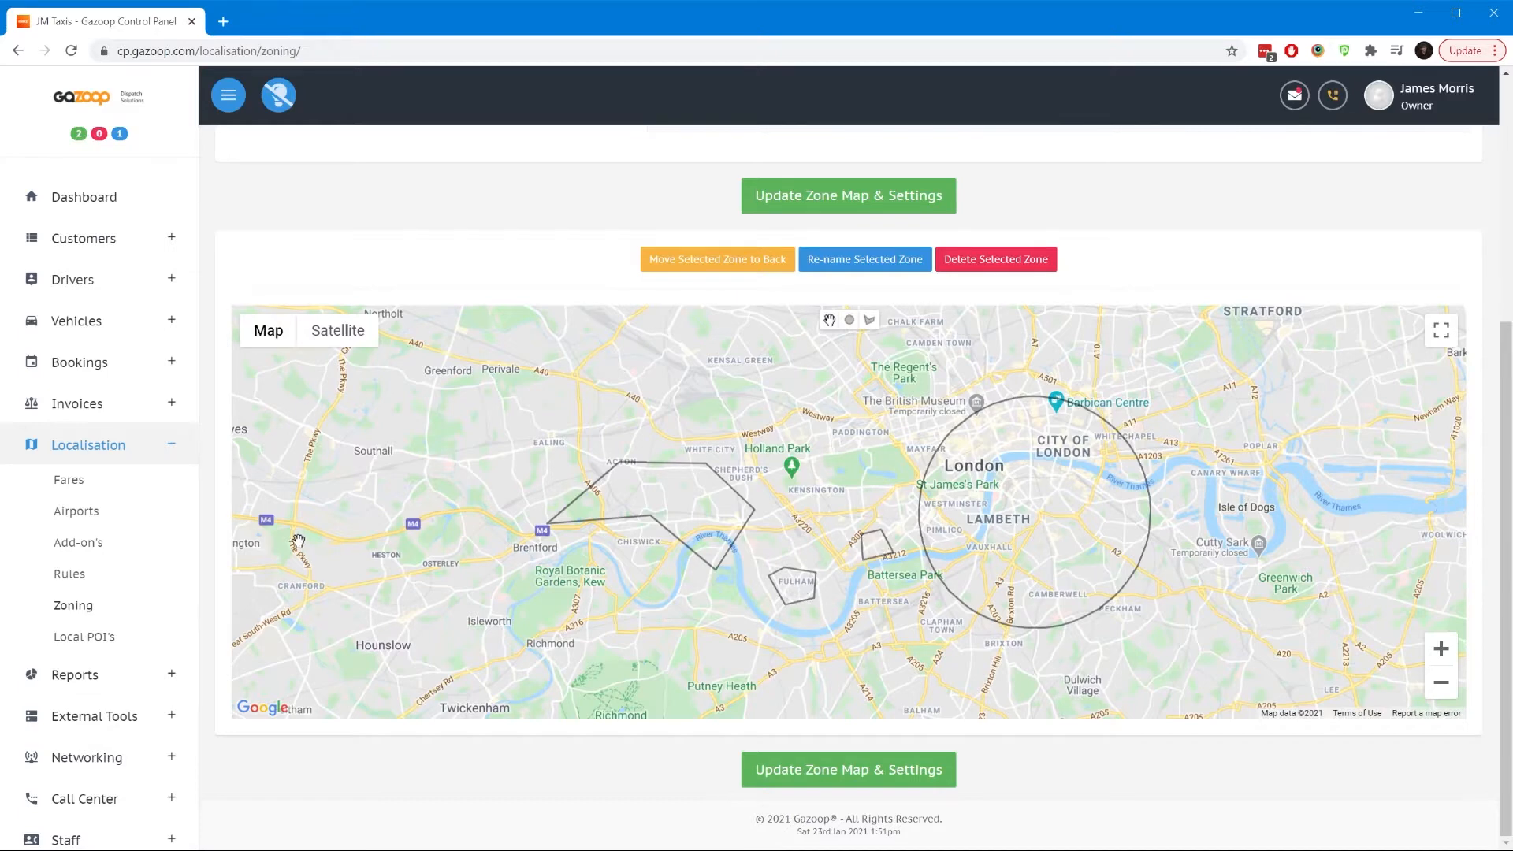
Step: Start a new fleet rule named "Fulham to Chelsea" with the description "£10 Flat Fare"
click(100, 577)
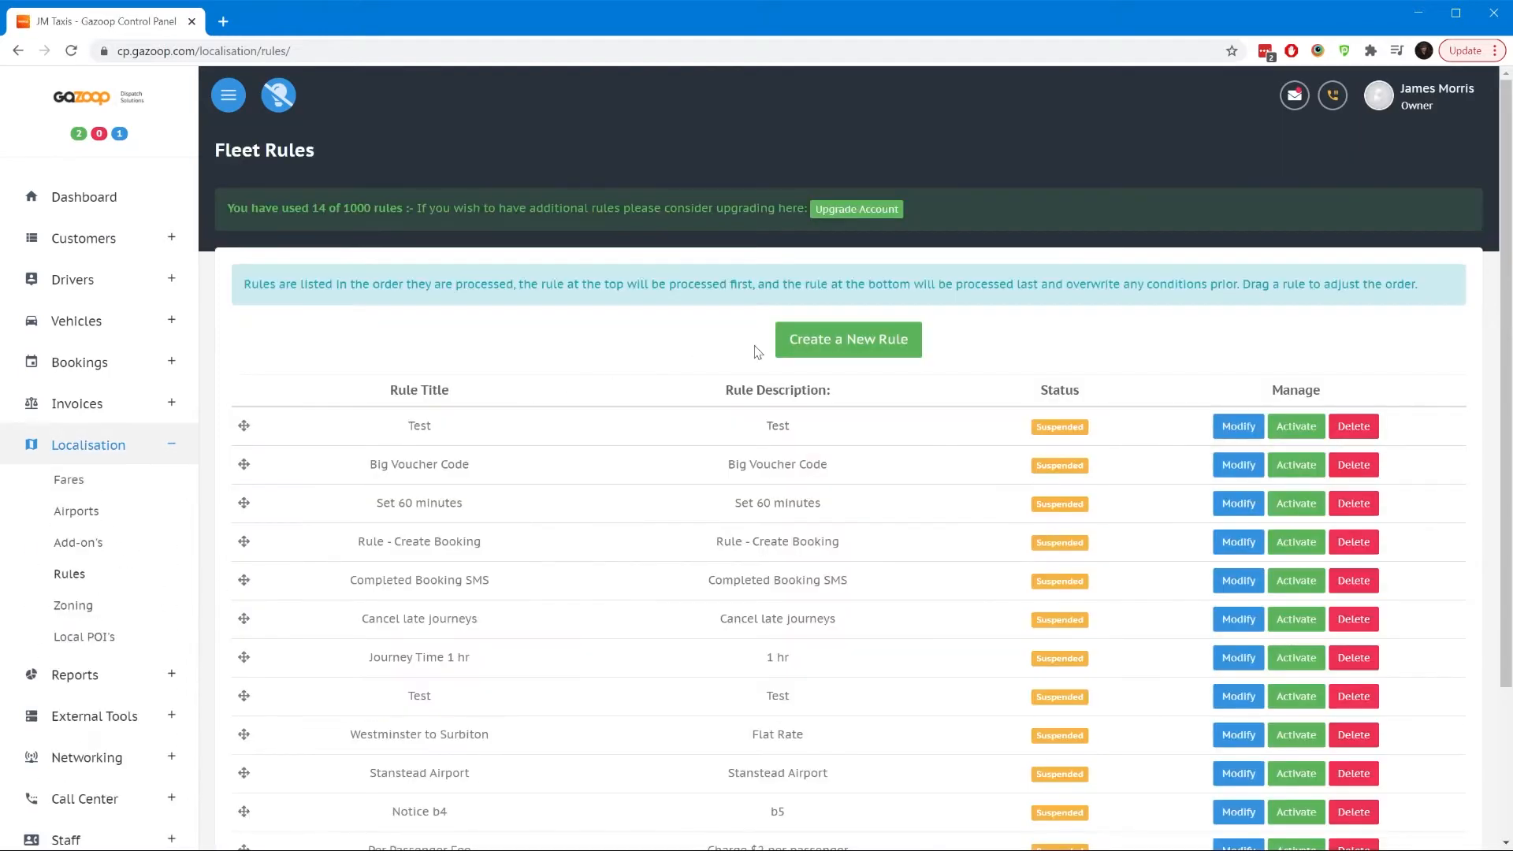
click(880, 345)
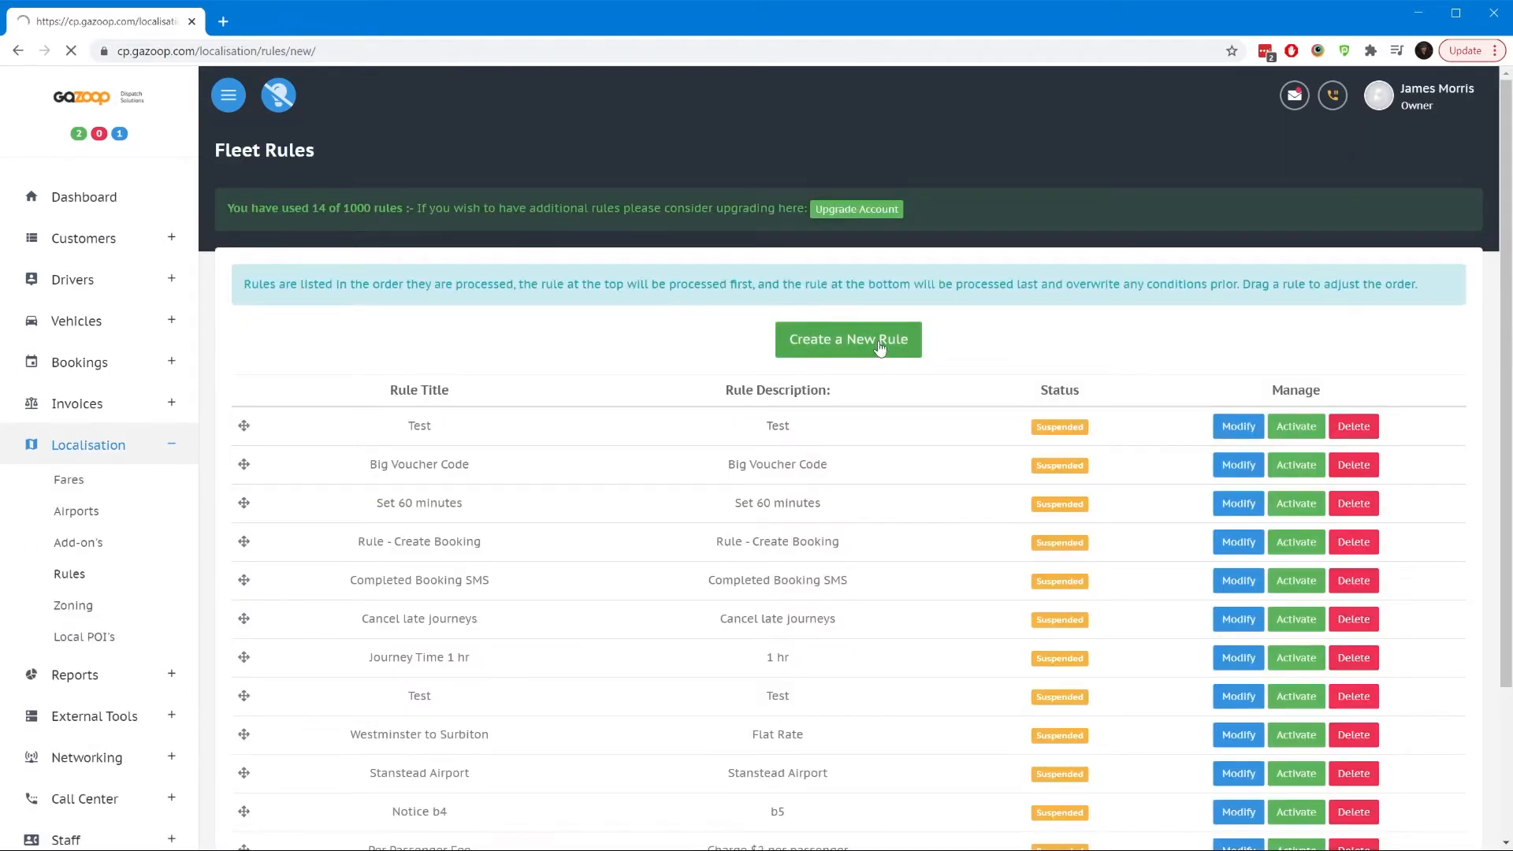
click(616, 278)
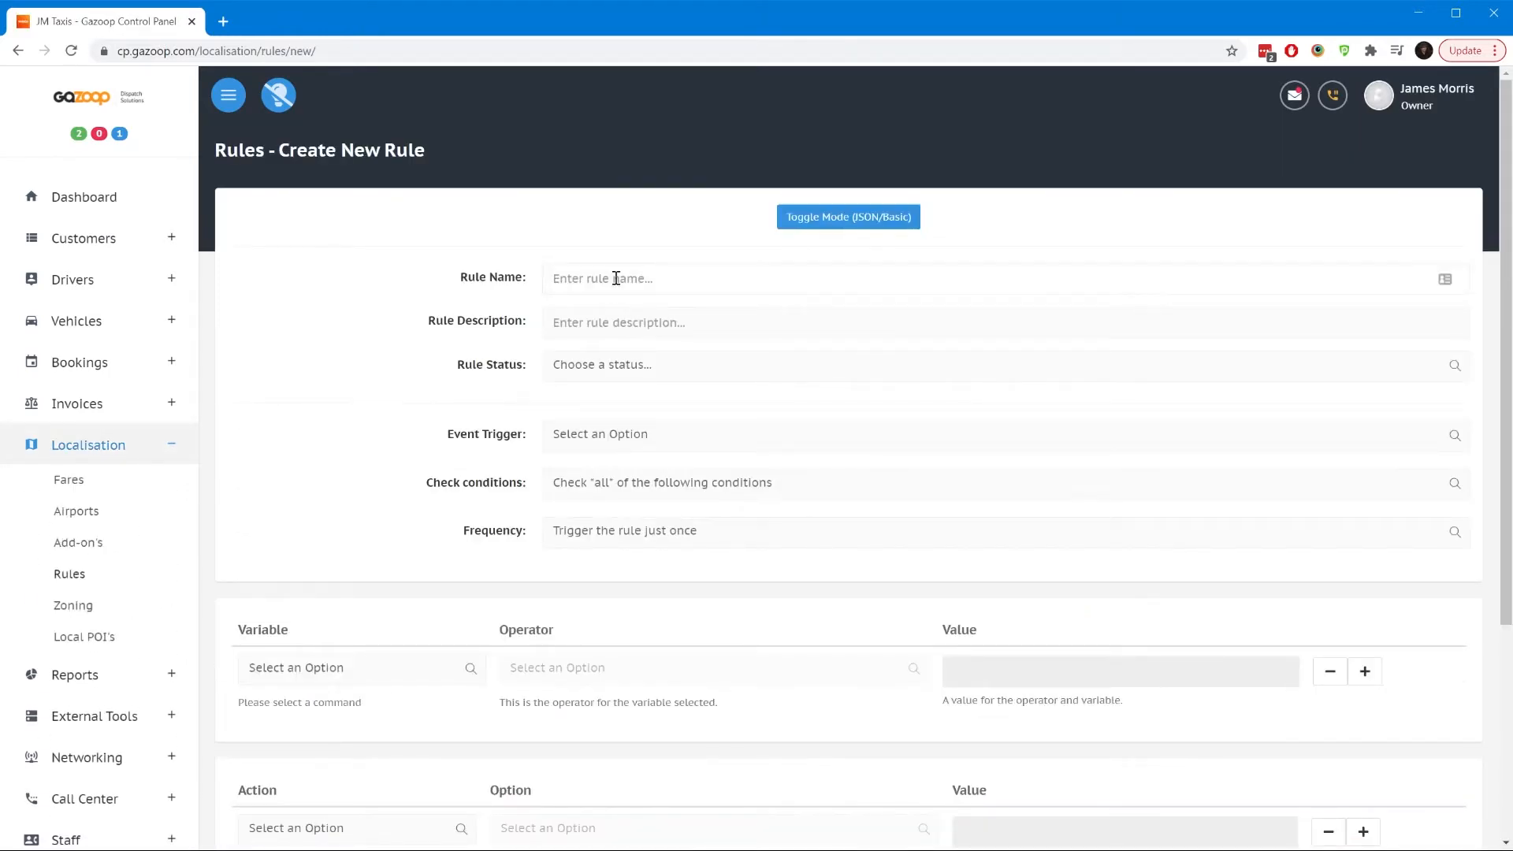
text(Fulham to Chelsea)
key(Tab)
text(£10 Flat F)
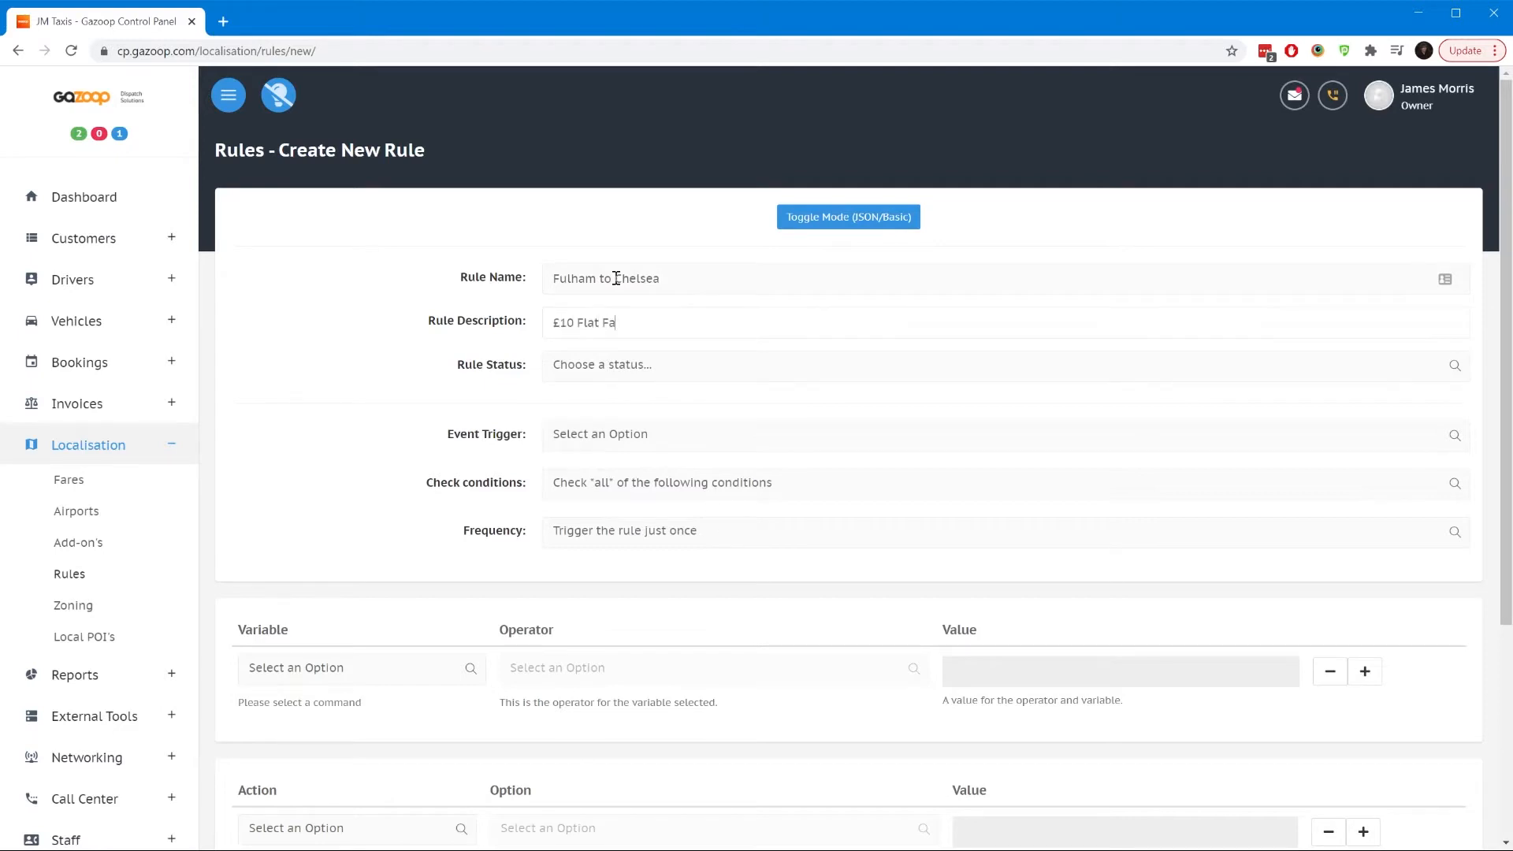
Step: Set the rule's status to Active and its event trigger to Before Placing a Booking
click(628, 375)
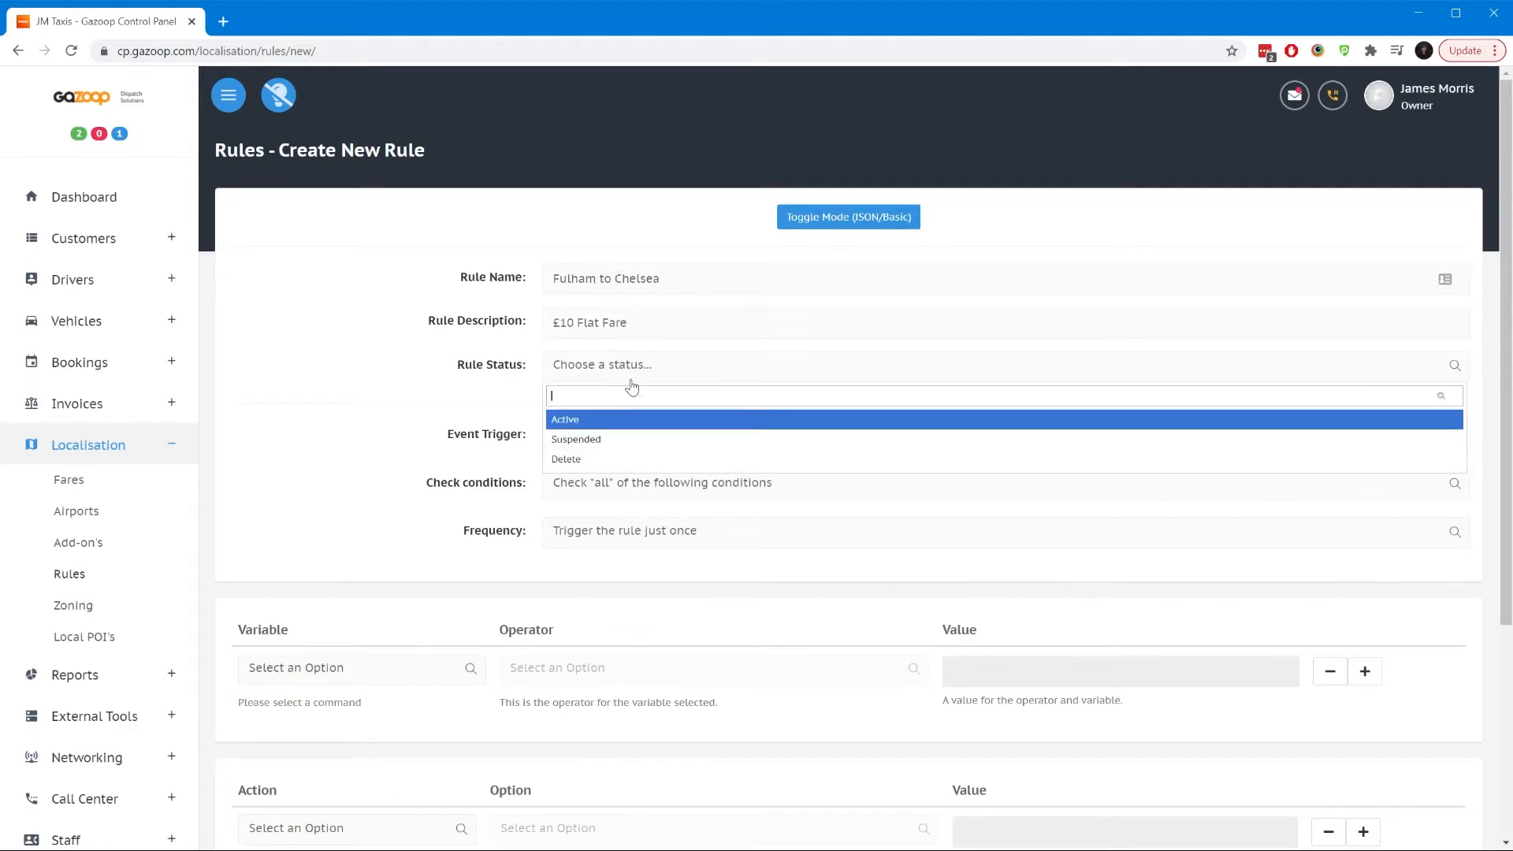
click(613, 421)
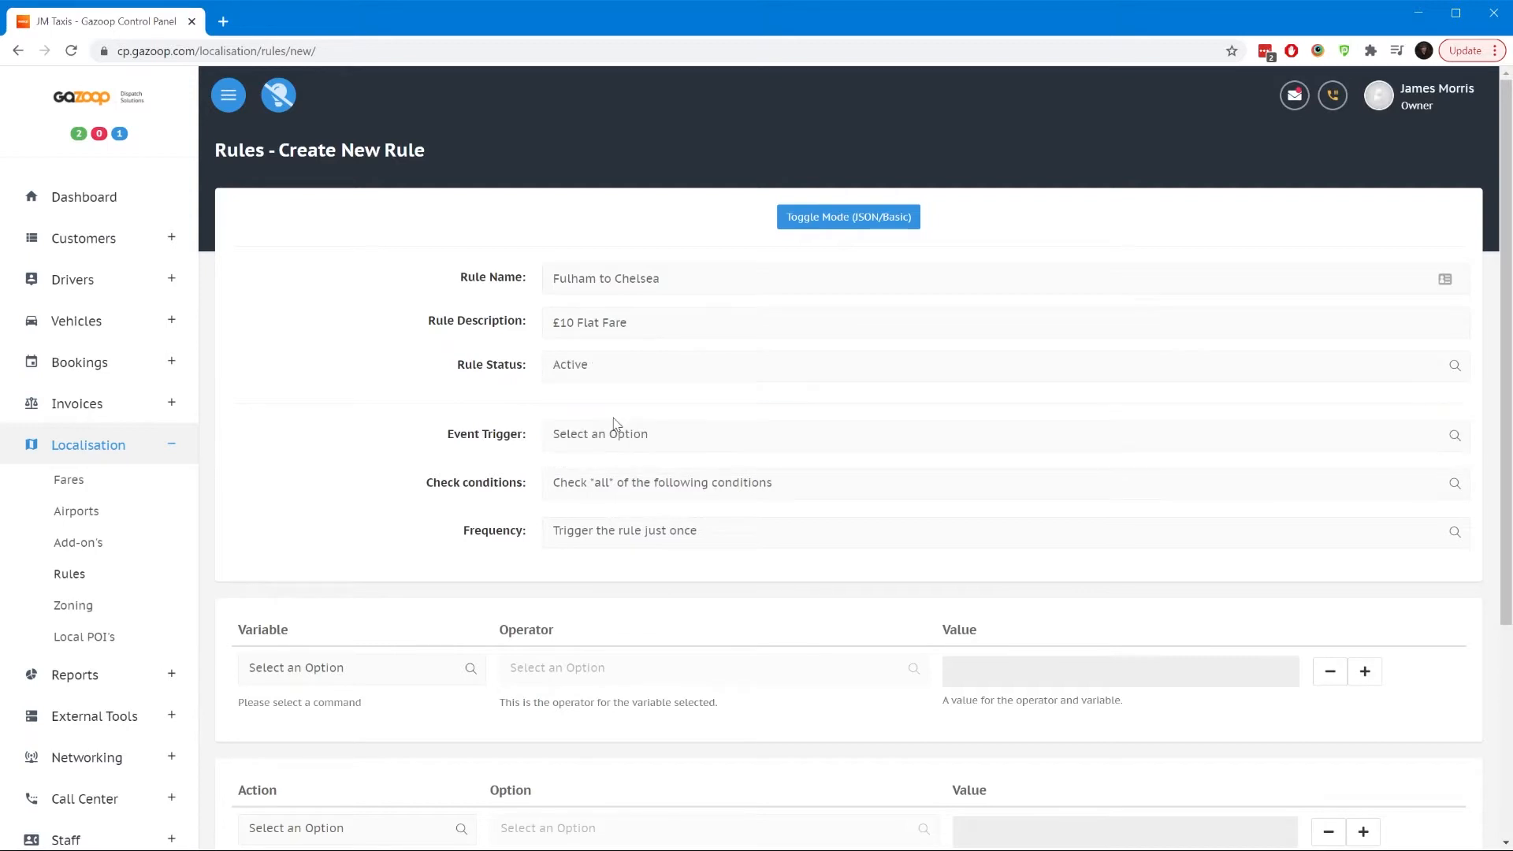
click(664, 438)
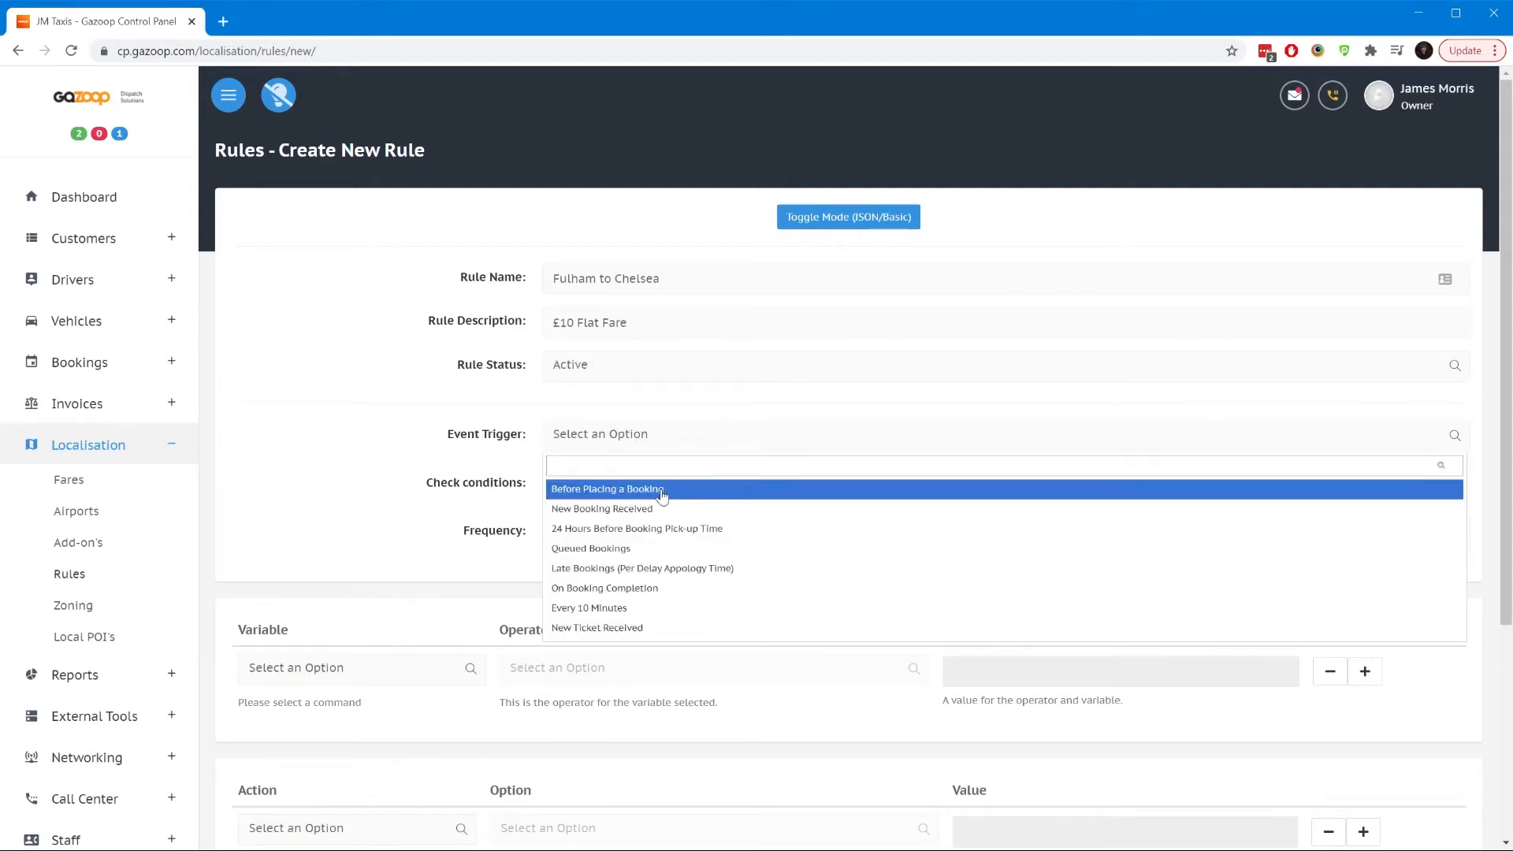
click(691, 496)
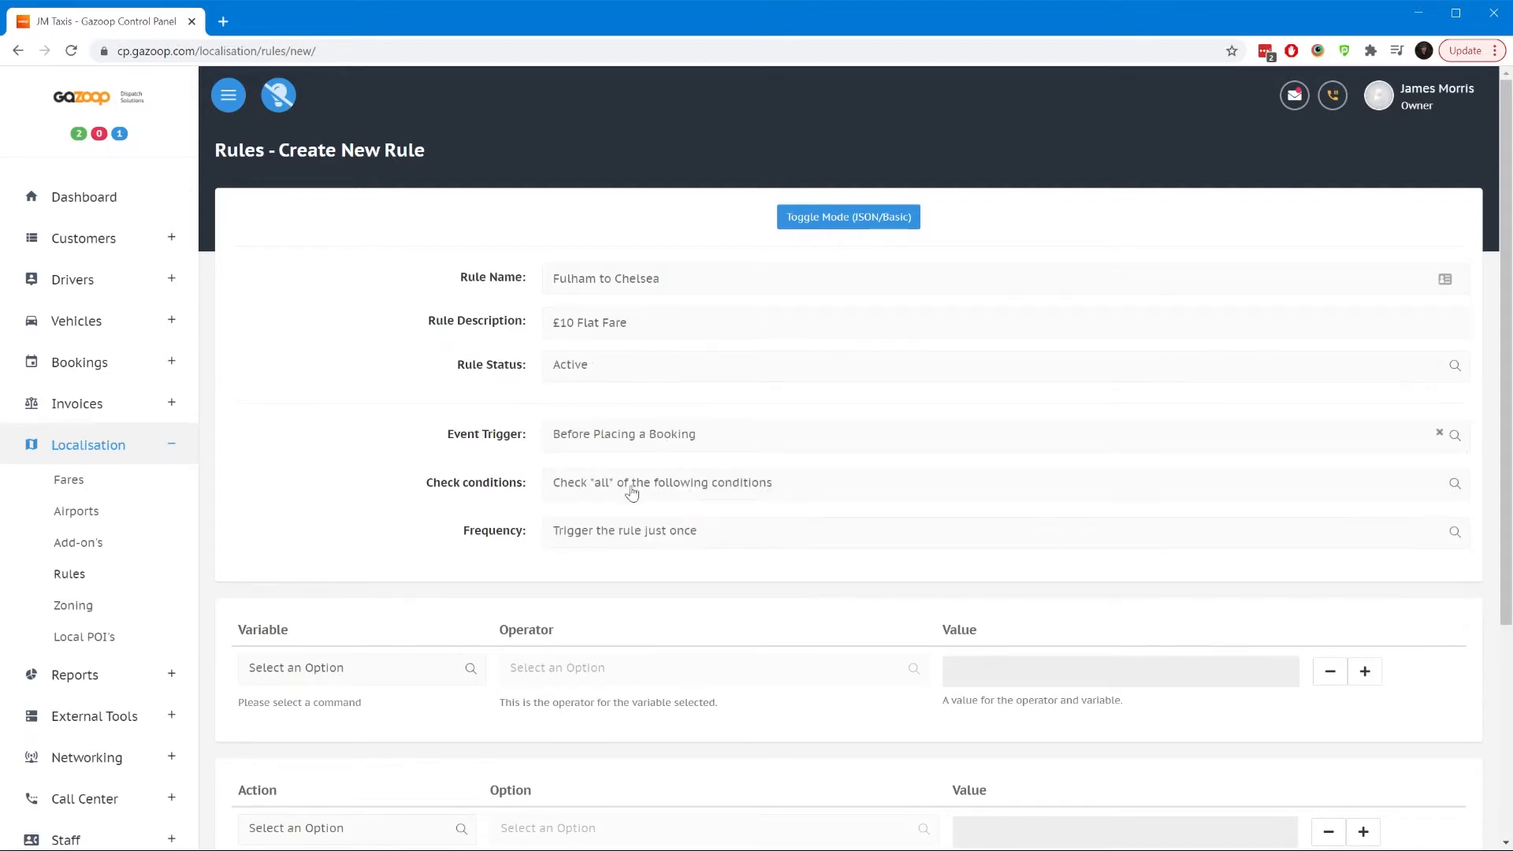
Step: Make the rule check all of the following conditions and trigger unlimited times
click(611, 491)
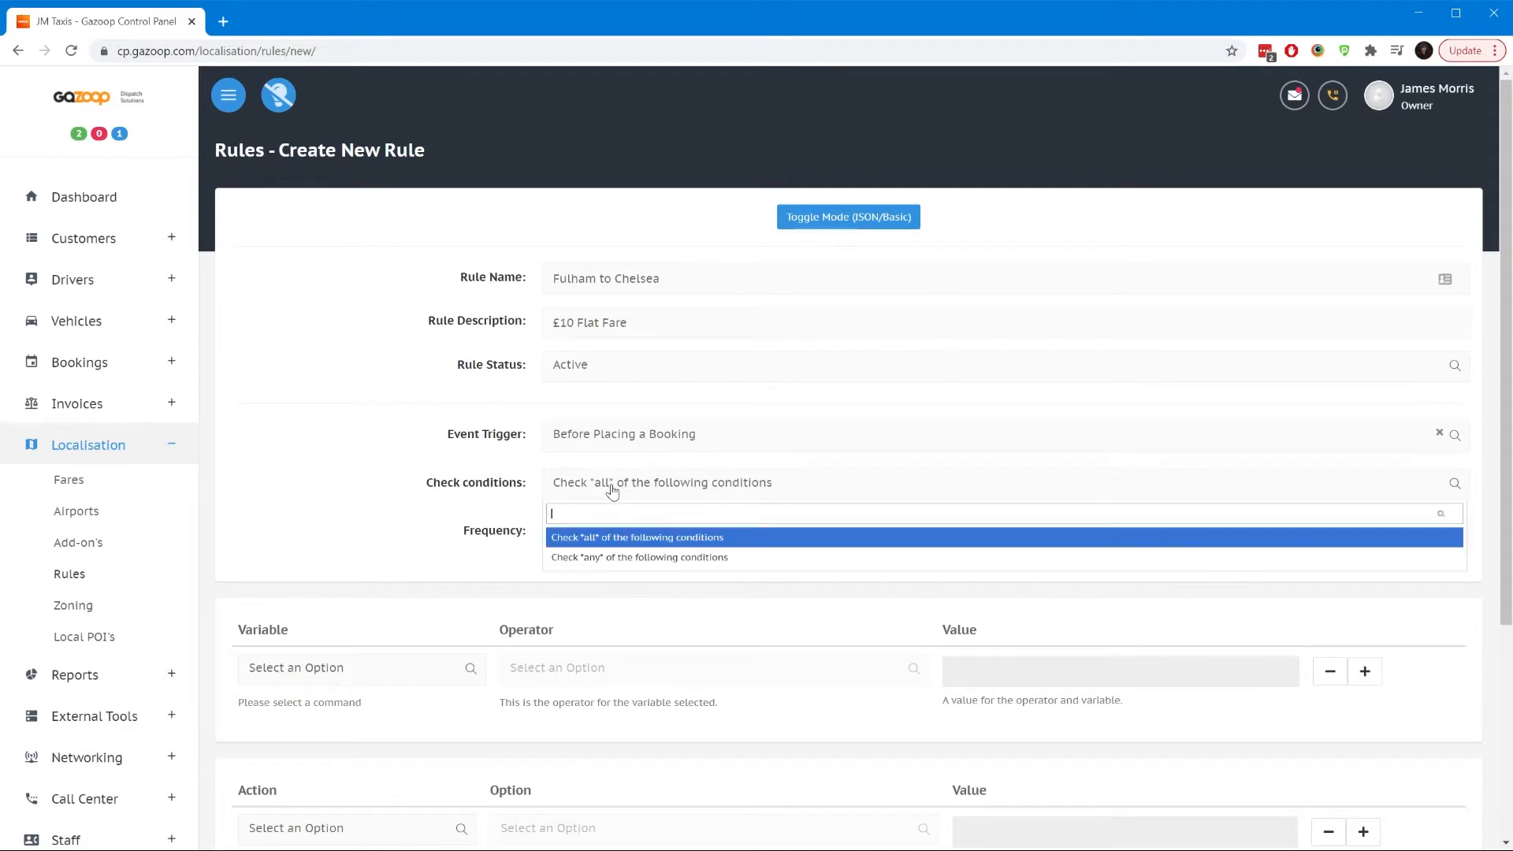
click(658, 543)
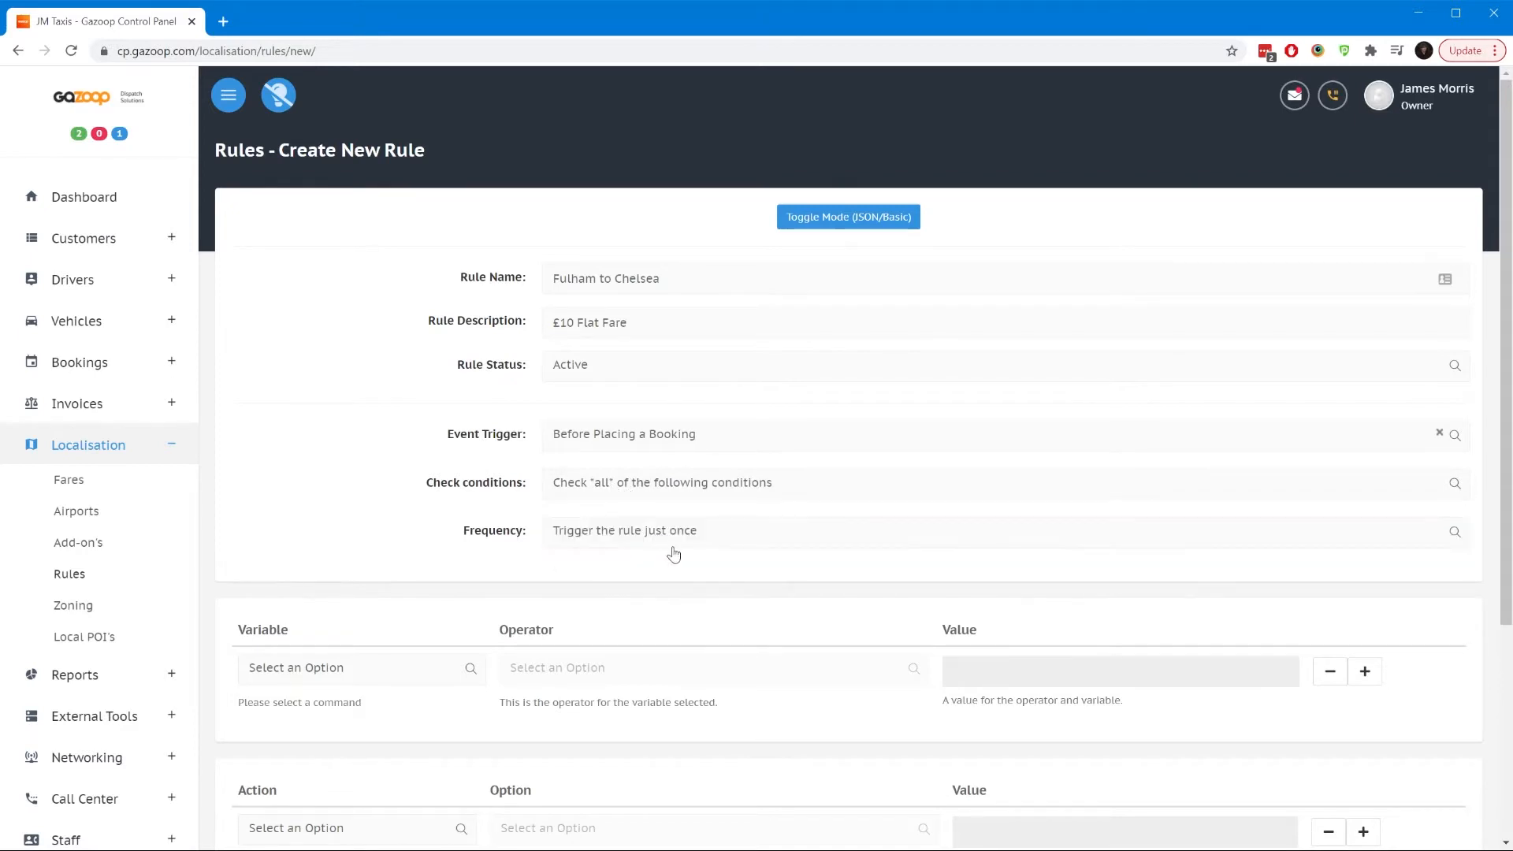
click(674, 536)
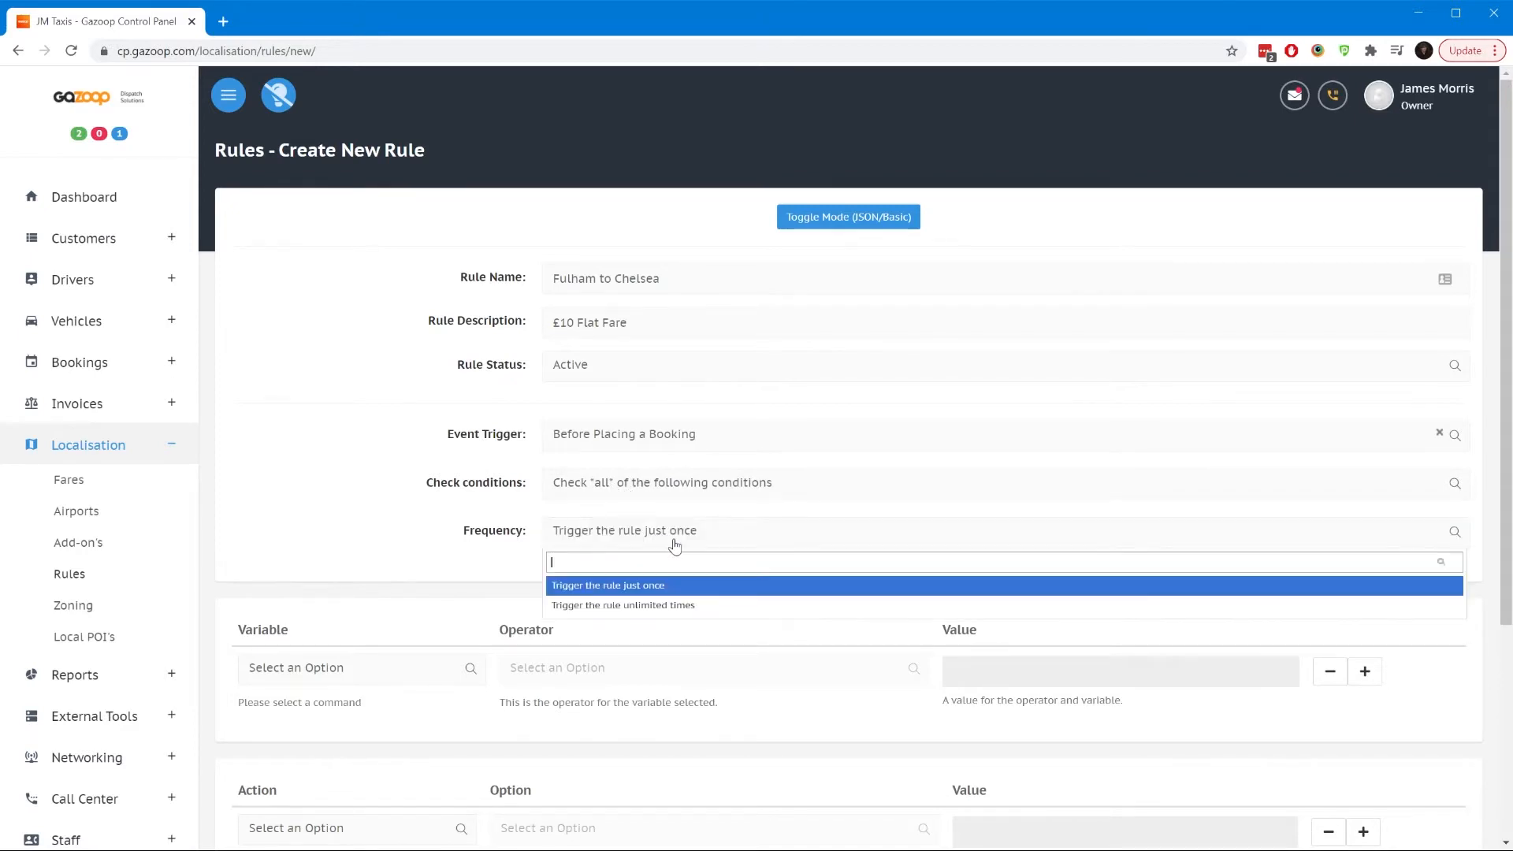
click(666, 606)
Step: Define the first condition as Pick-up Location (GPS) is within zone Fulham
scroll(597, 585, down, 2)
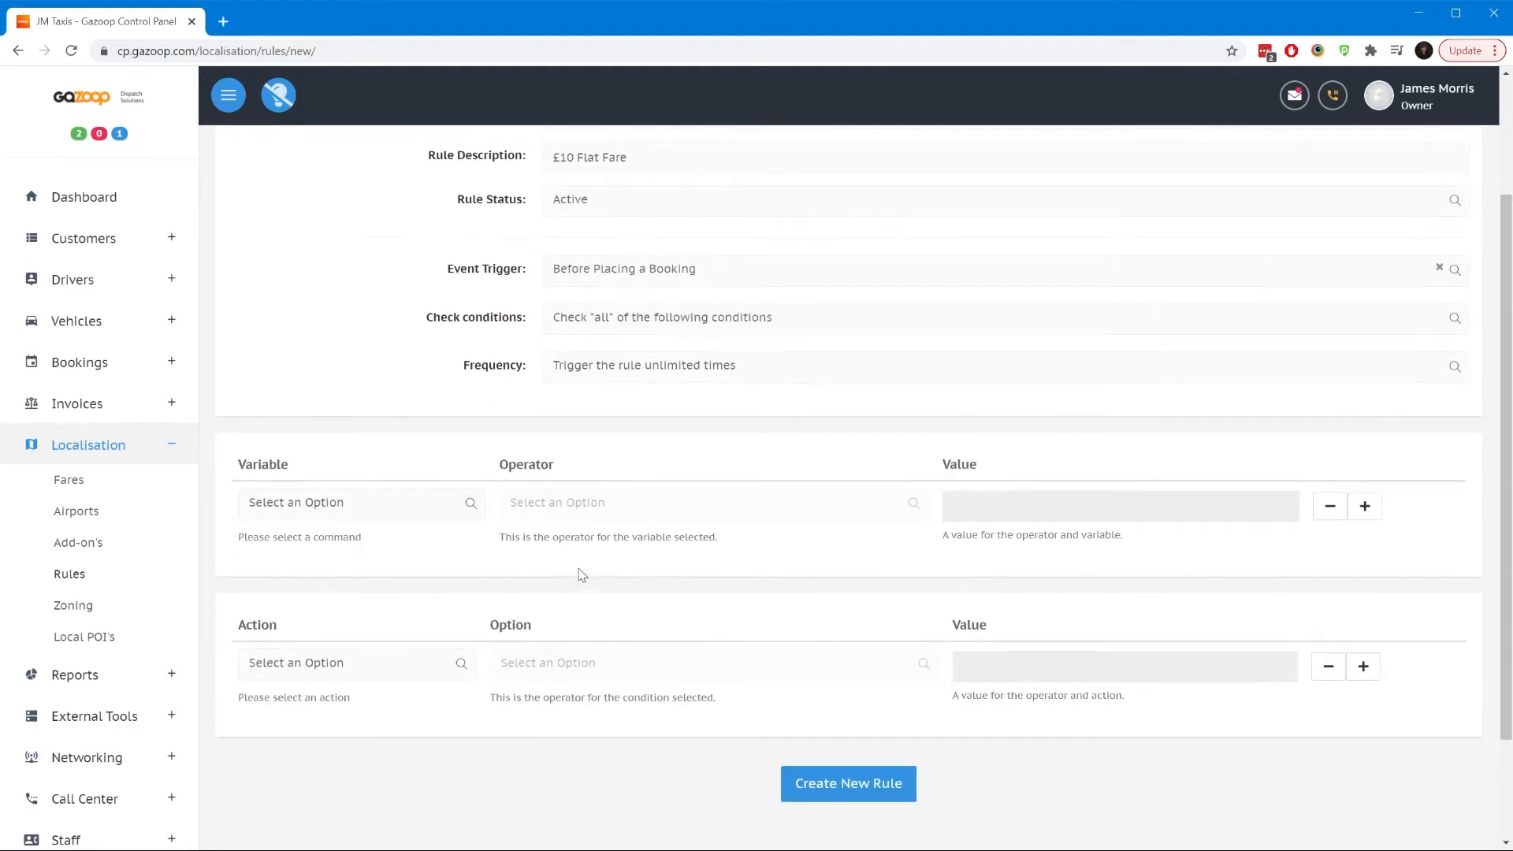
click(403, 517)
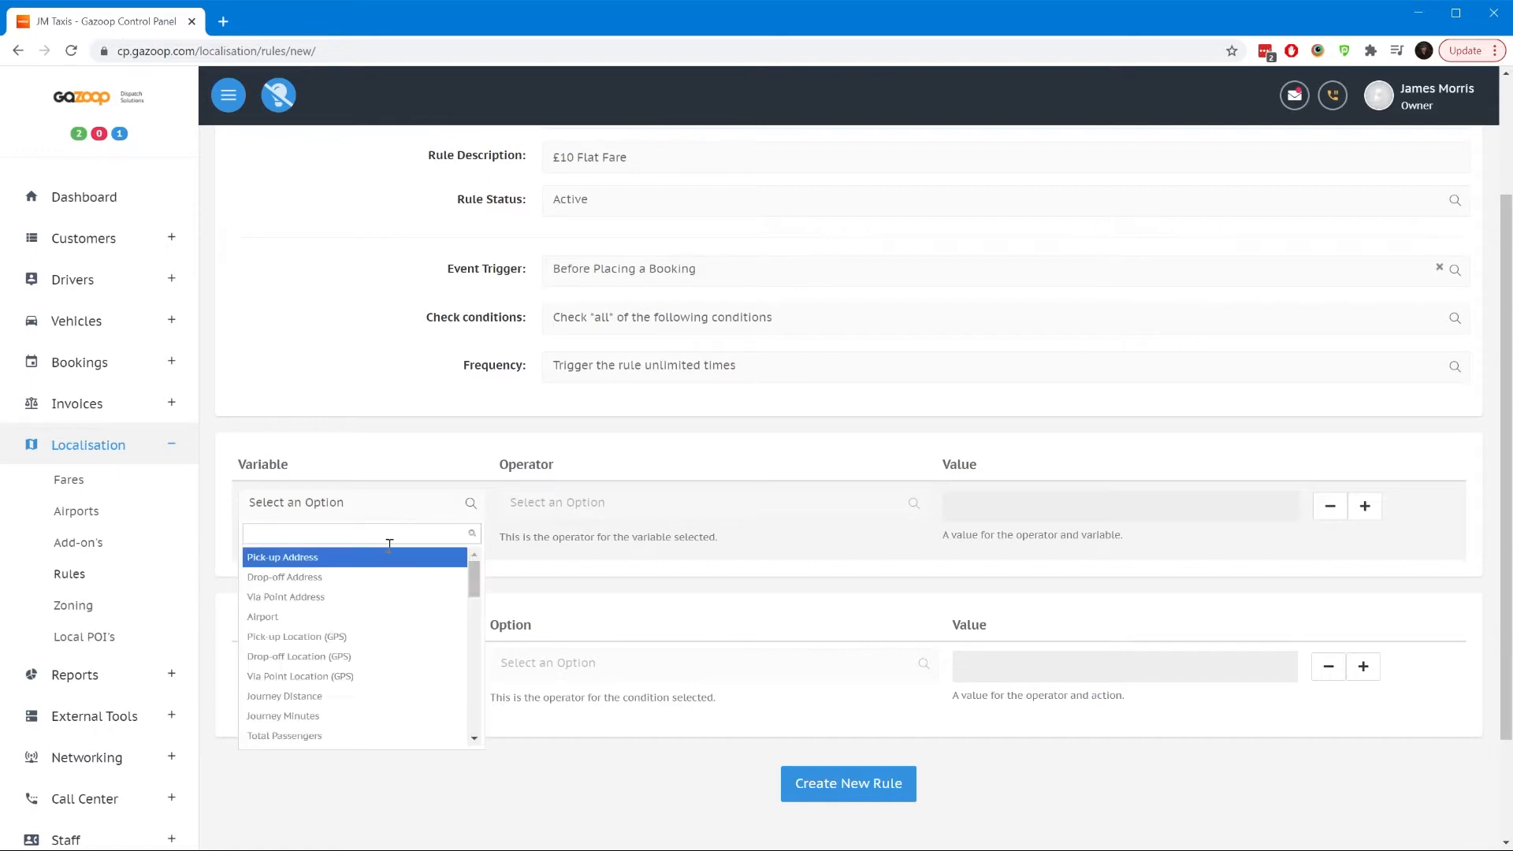
click(394, 638)
click(647, 520)
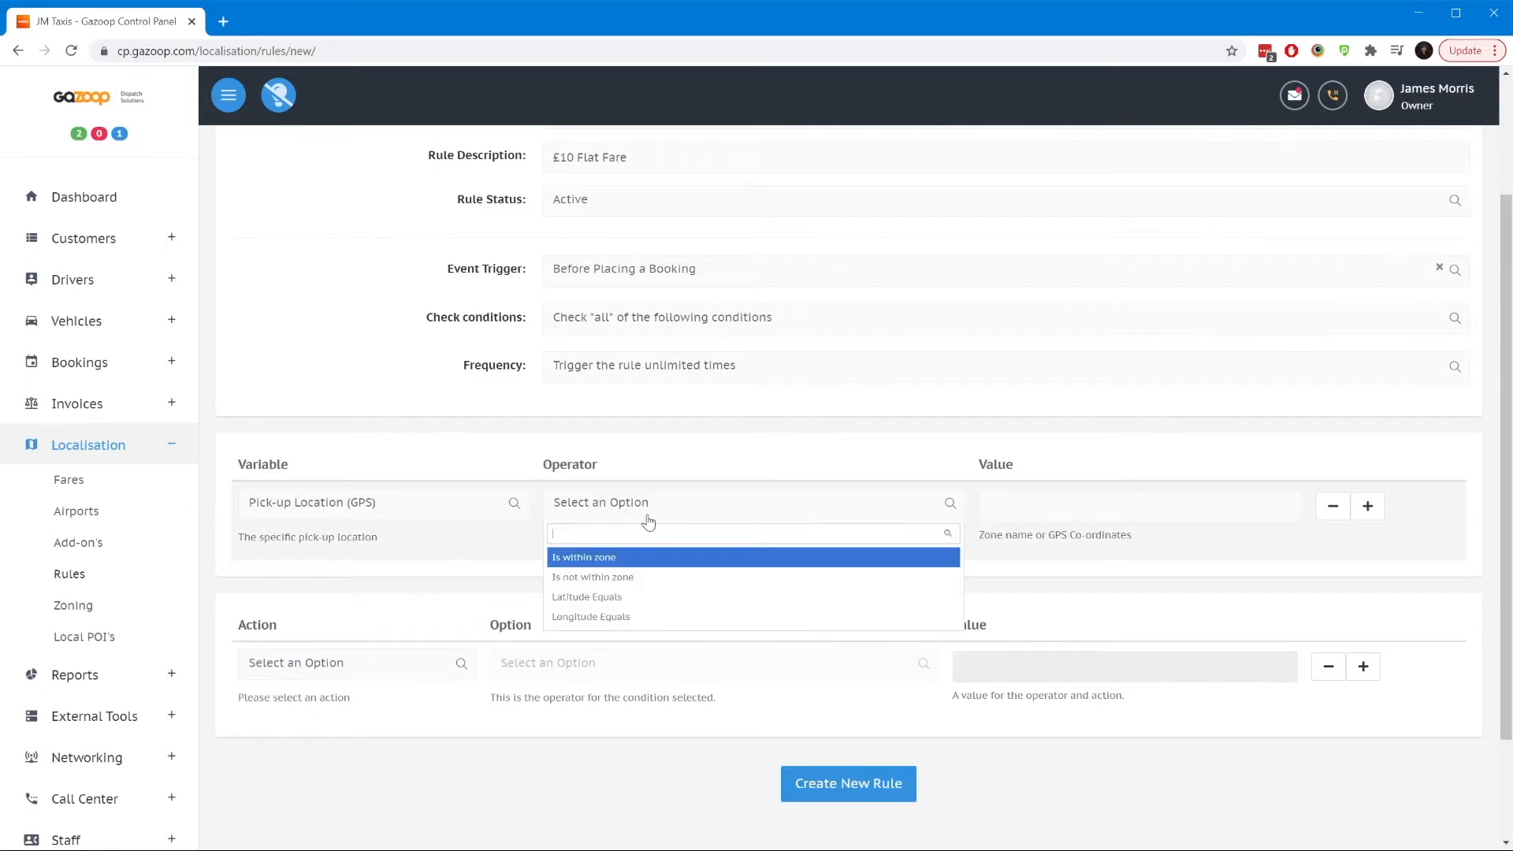
click(623, 558)
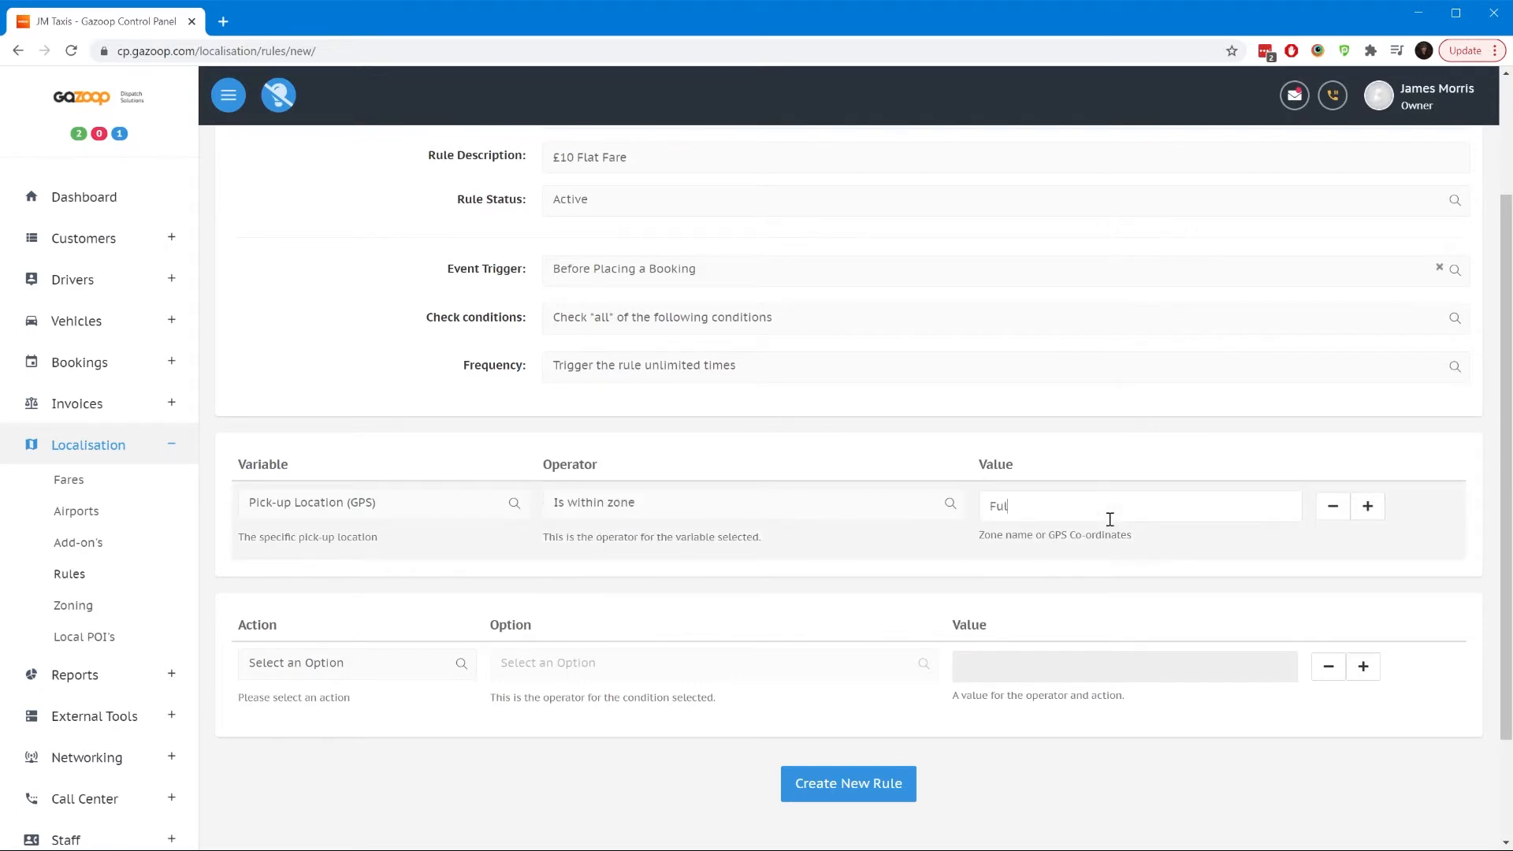
Step: Add a second condition that Drop-off Location (GPS) is within zone Chelsea
click(1368, 506)
click(457, 591)
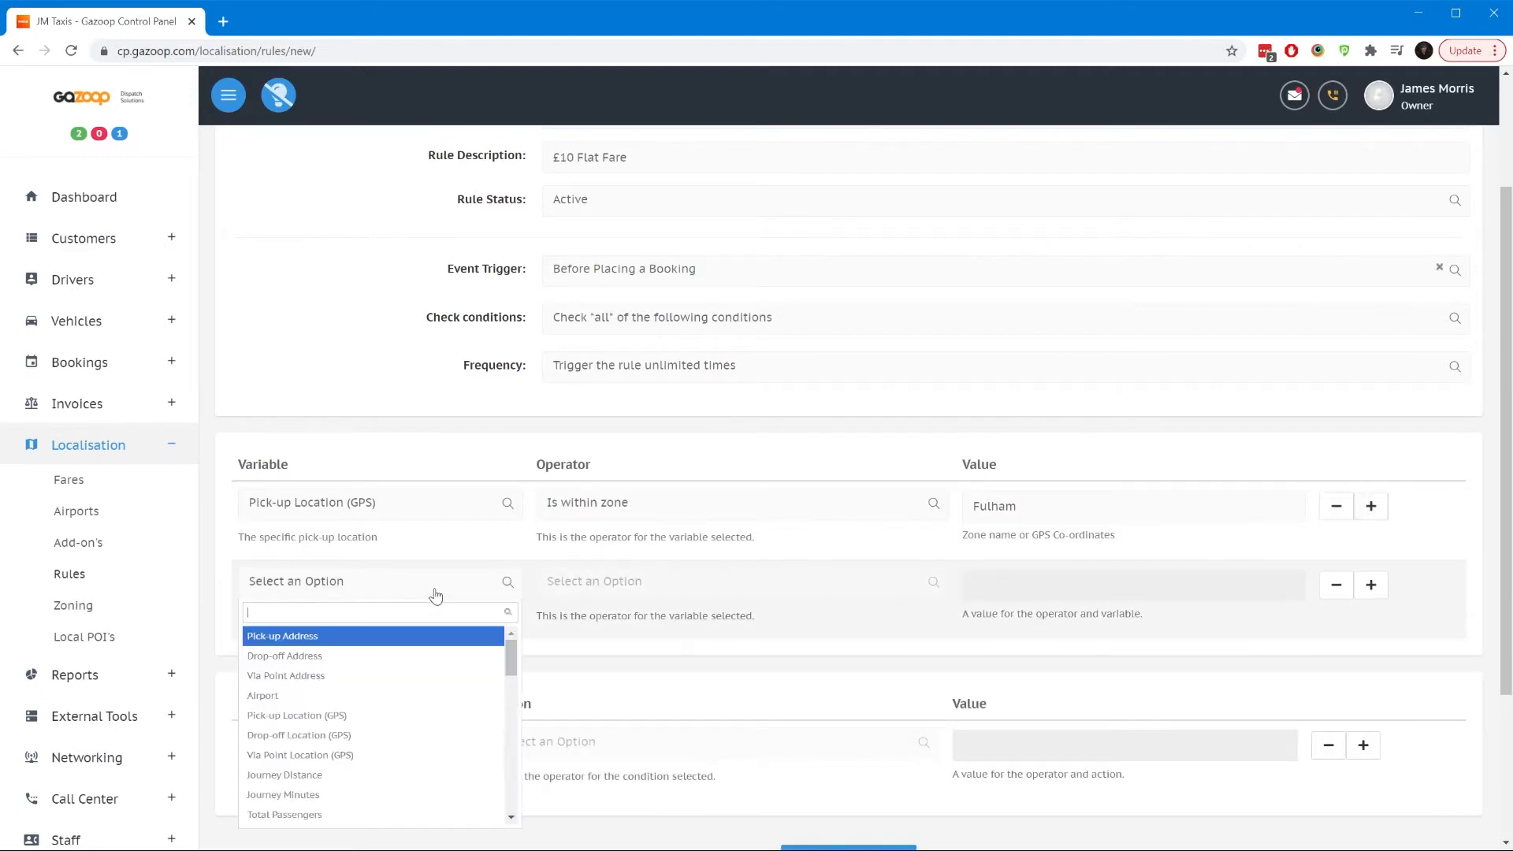
click(390, 736)
click(653, 595)
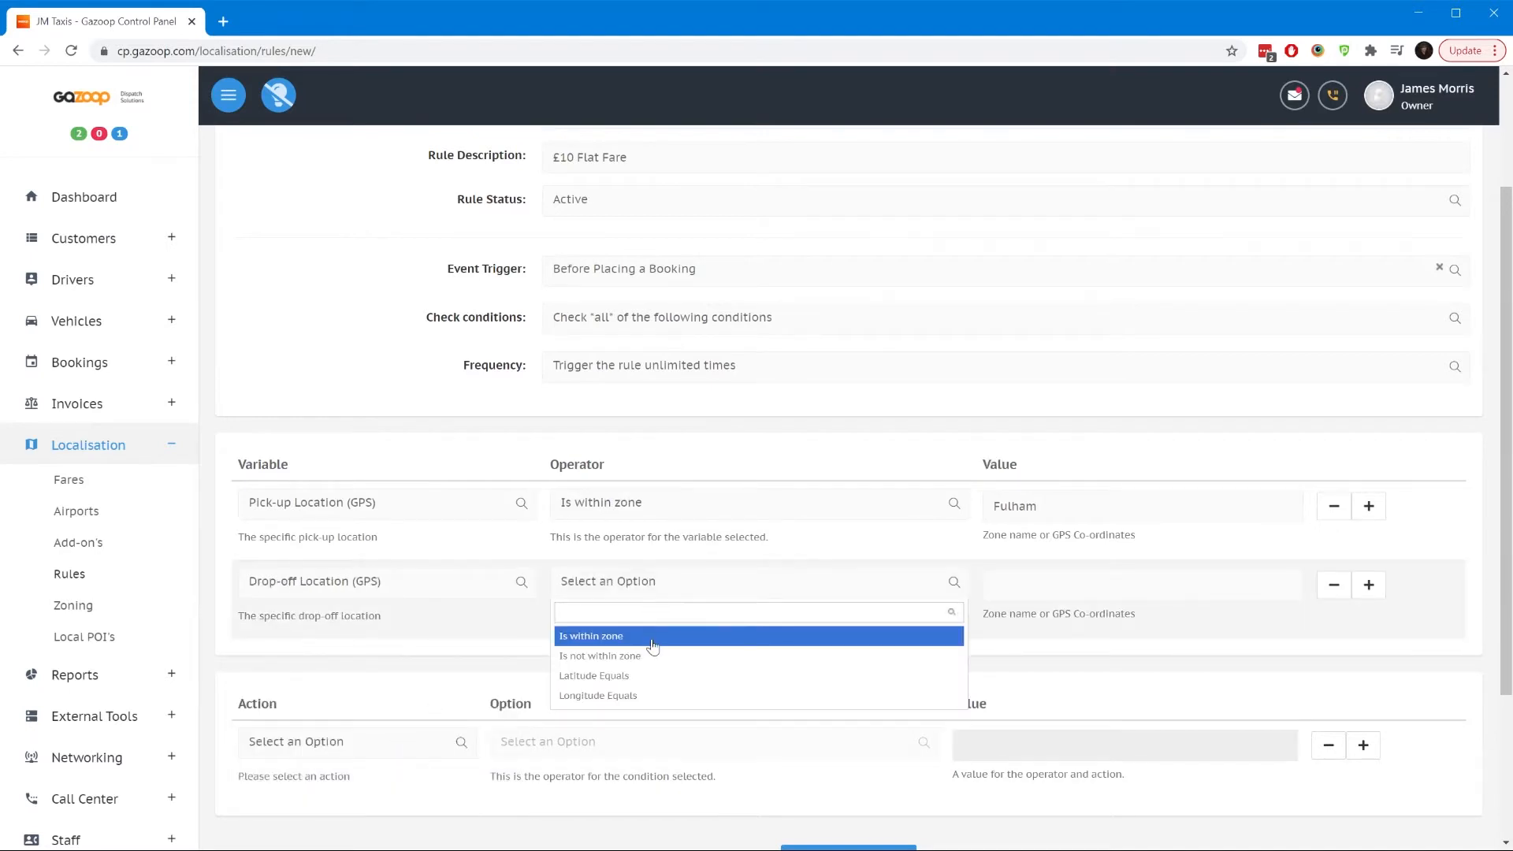
click(652, 637)
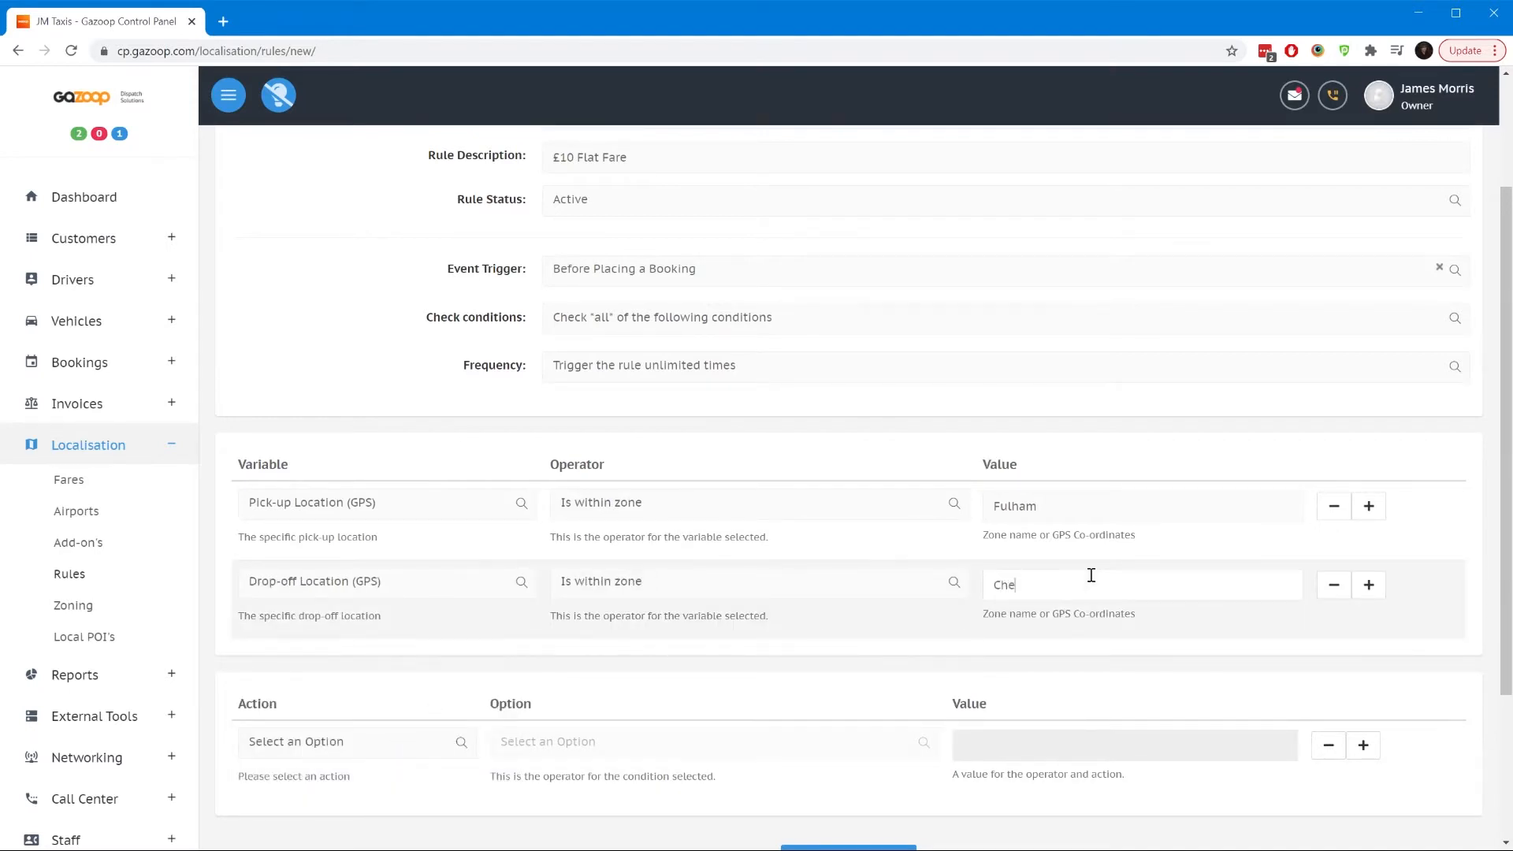
Step: Define the first action as Change Mileage Total equals 10.00
scroll(1024, 571, down, 2)
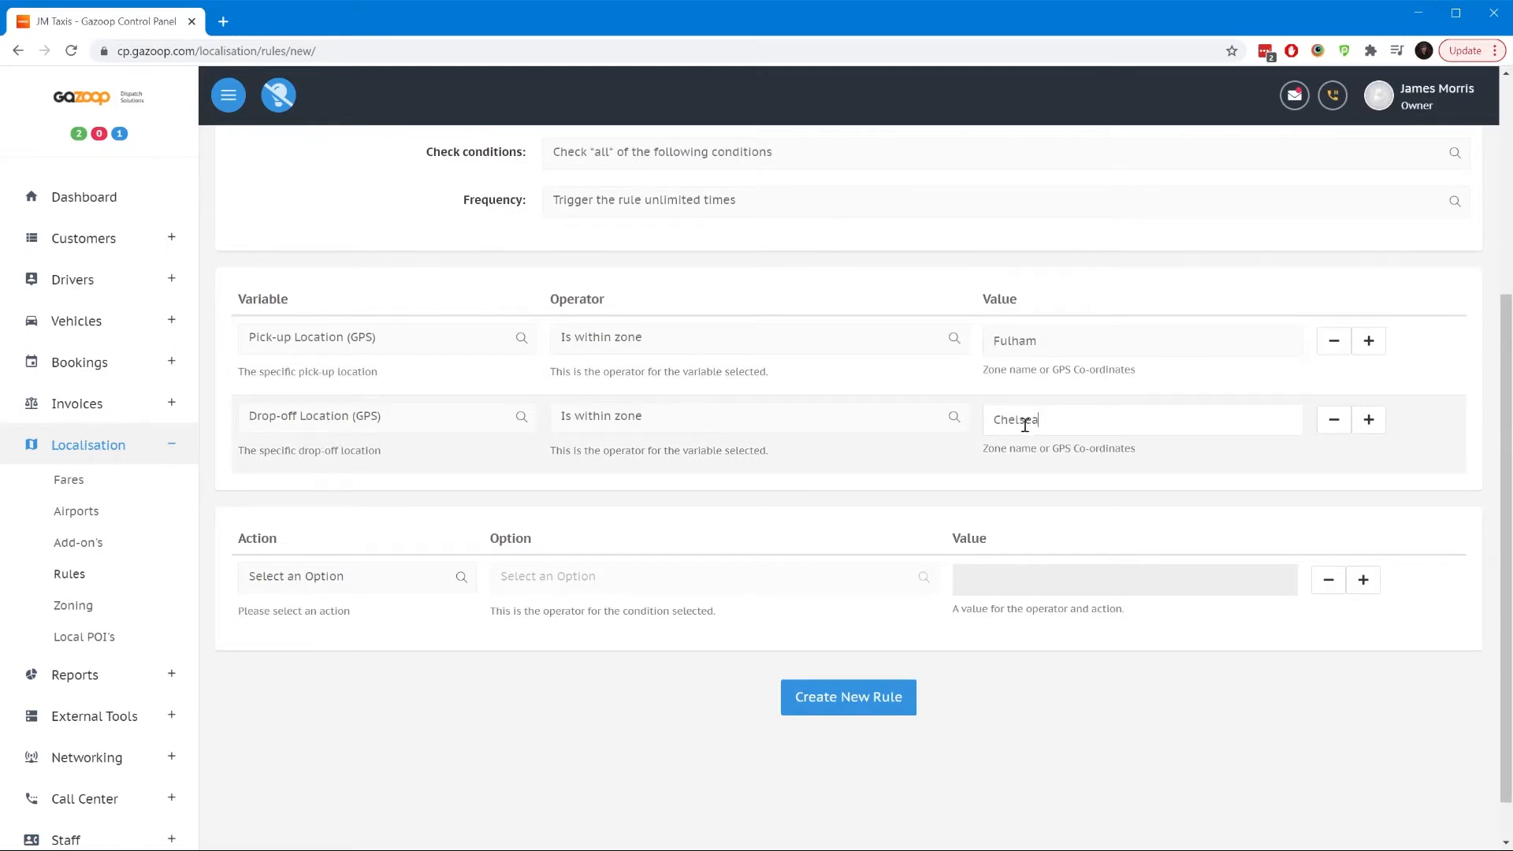
click(374, 583)
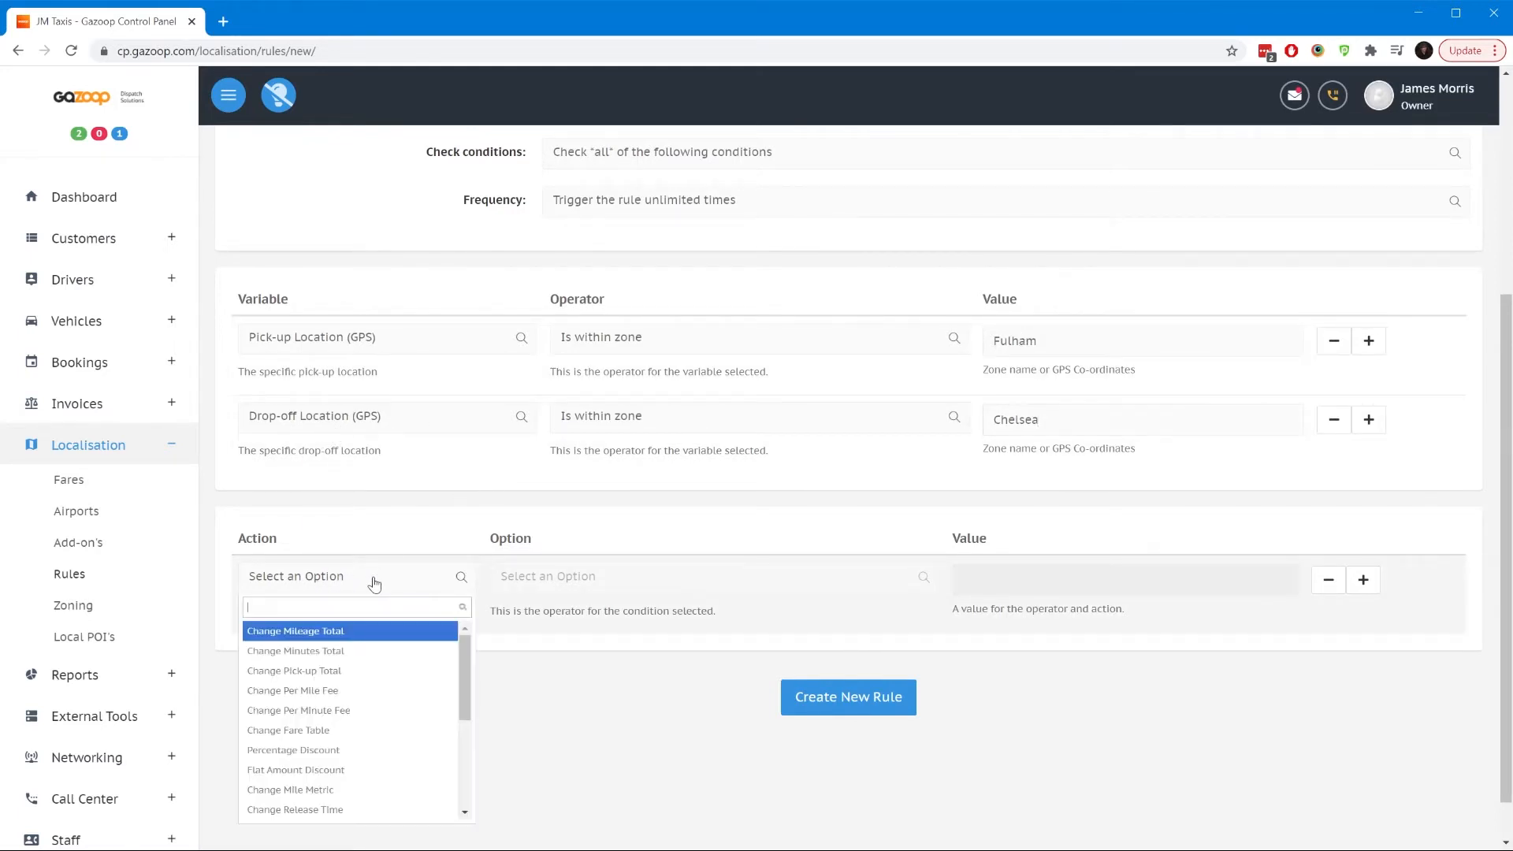
click(391, 635)
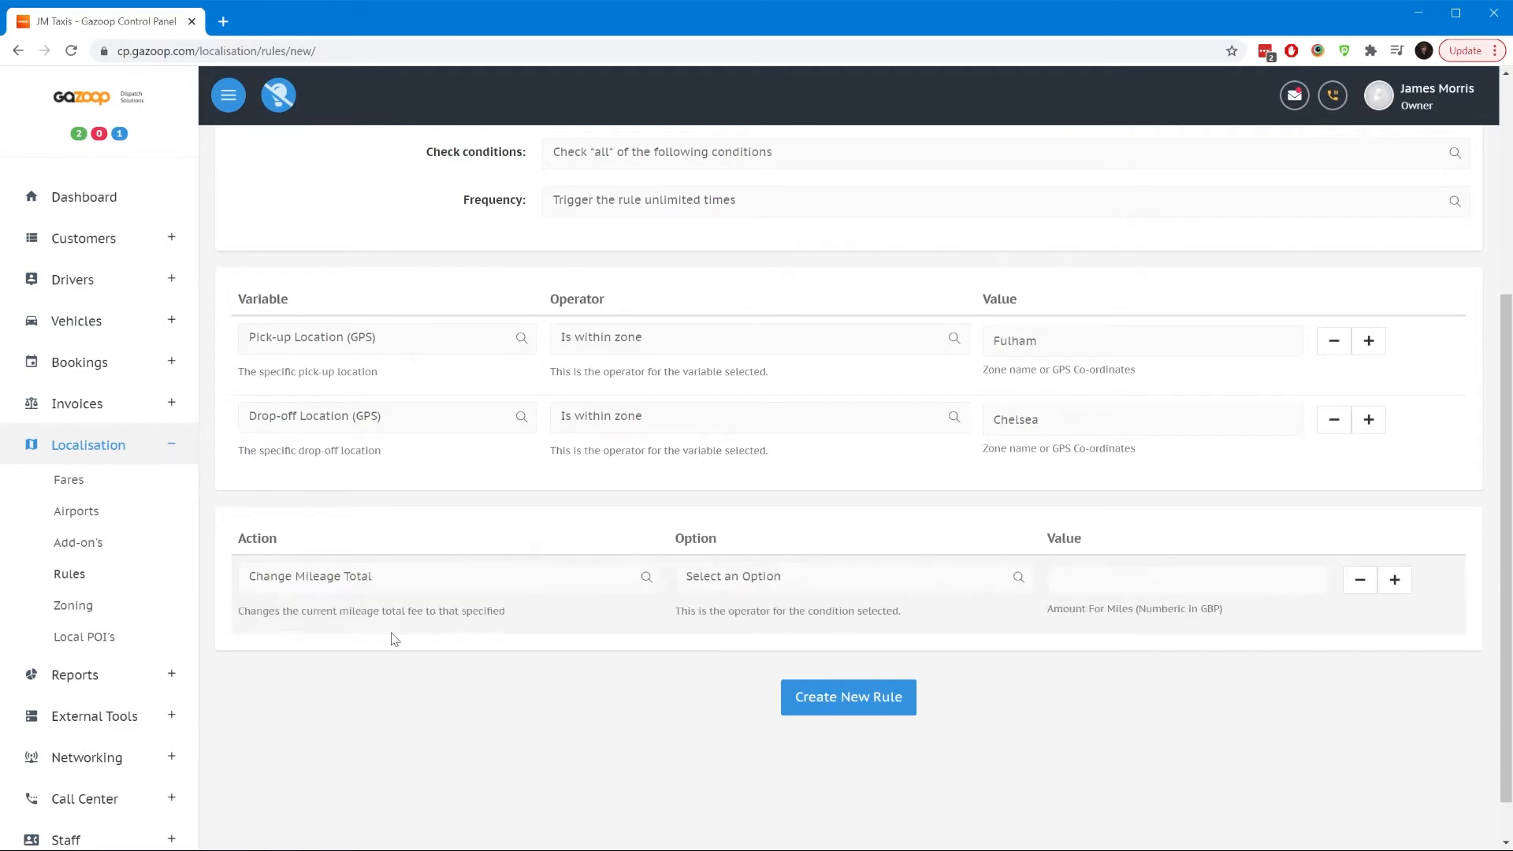
click(779, 583)
click(707, 690)
click(1095, 570)
text(10.00)
Step: Add a second action, Change Pick-up Total equals 0
click(1394, 580)
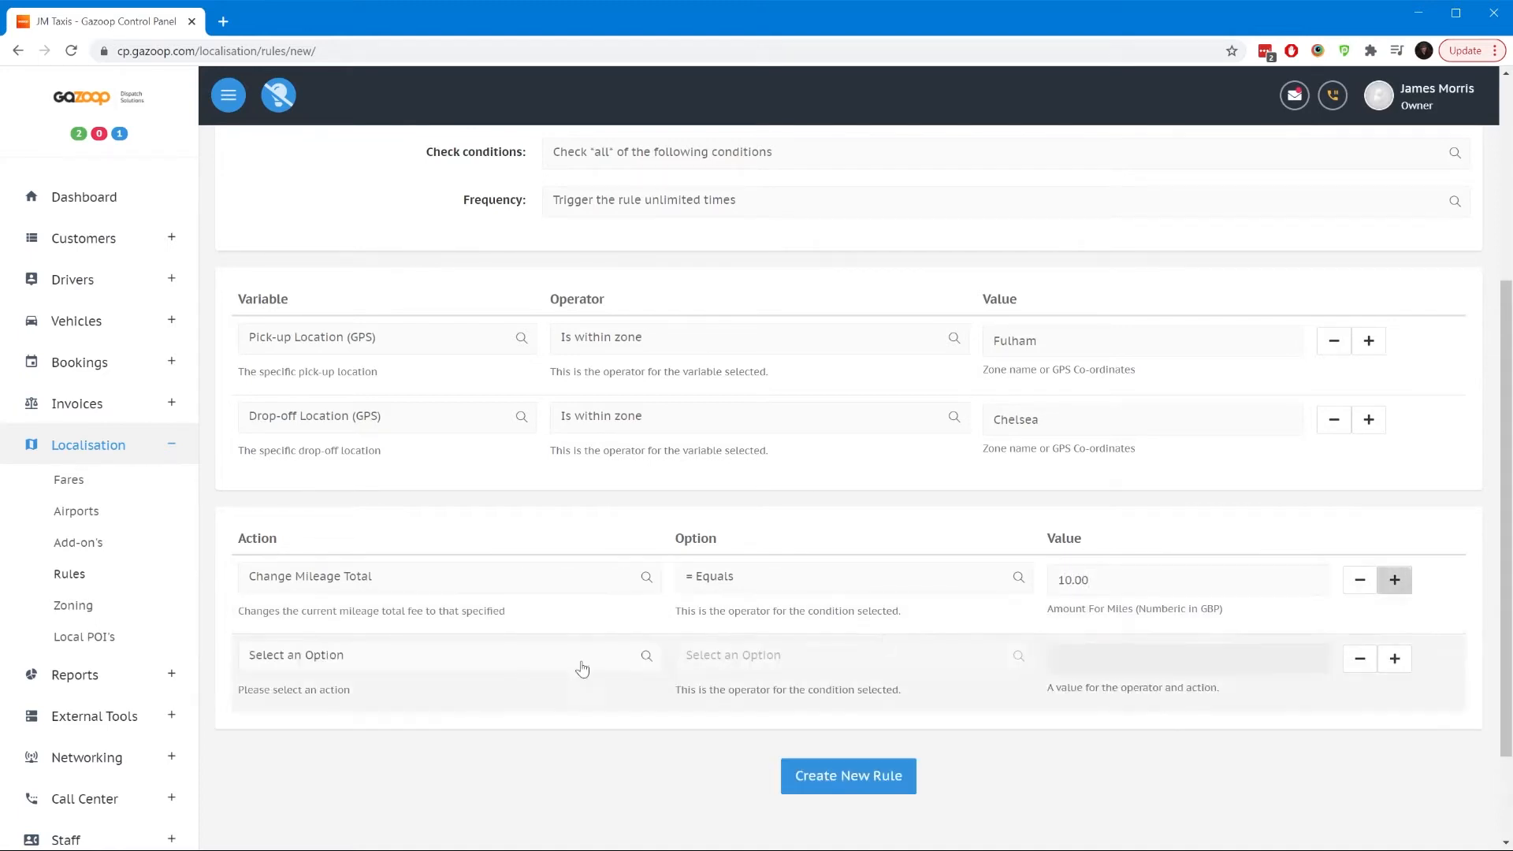
click(398, 666)
click(398, 749)
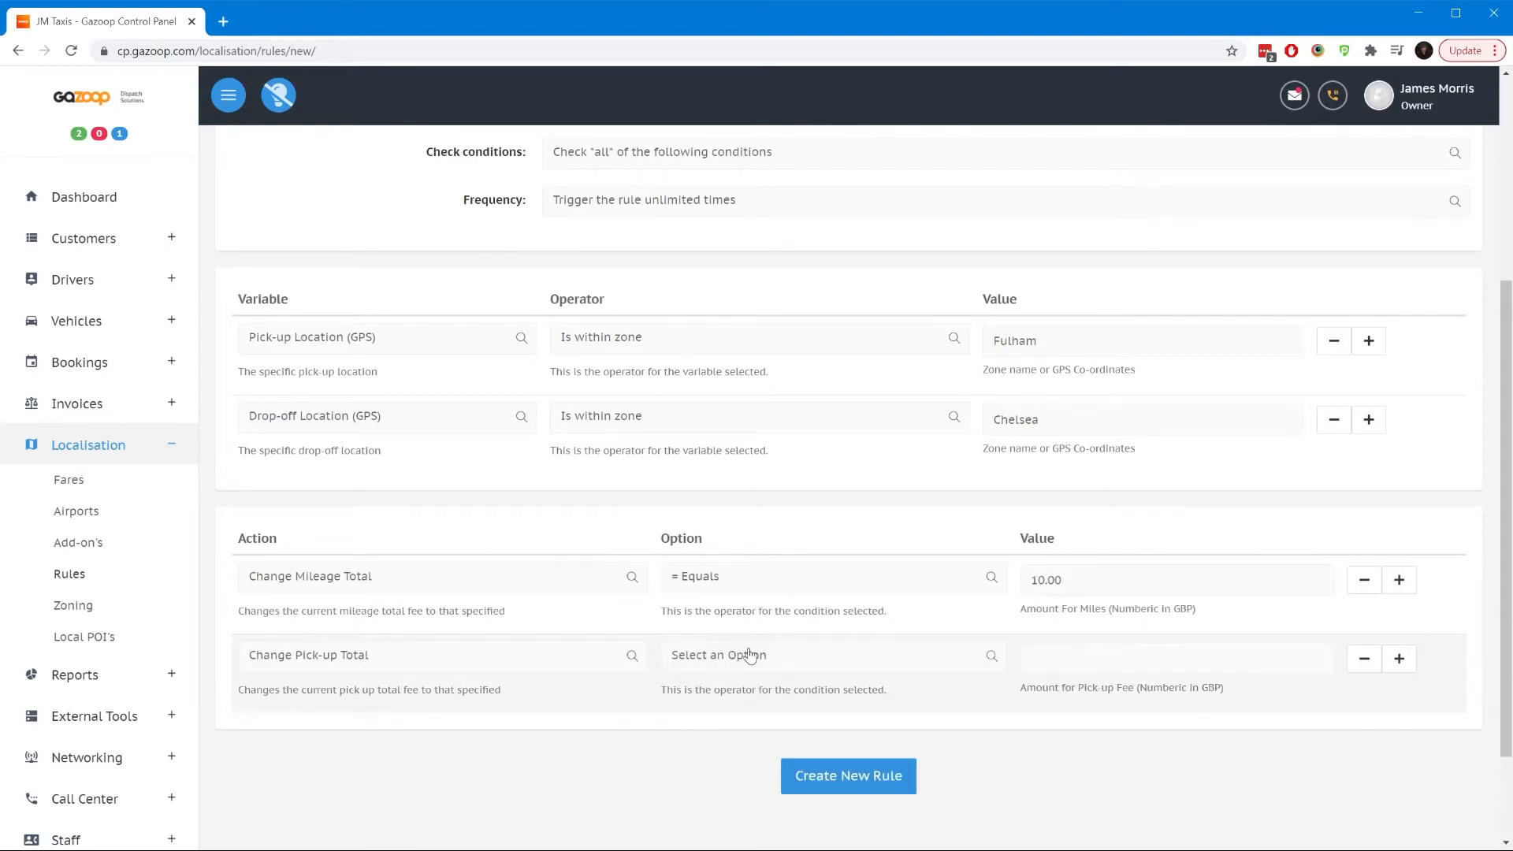
click(749, 654)
click(694, 768)
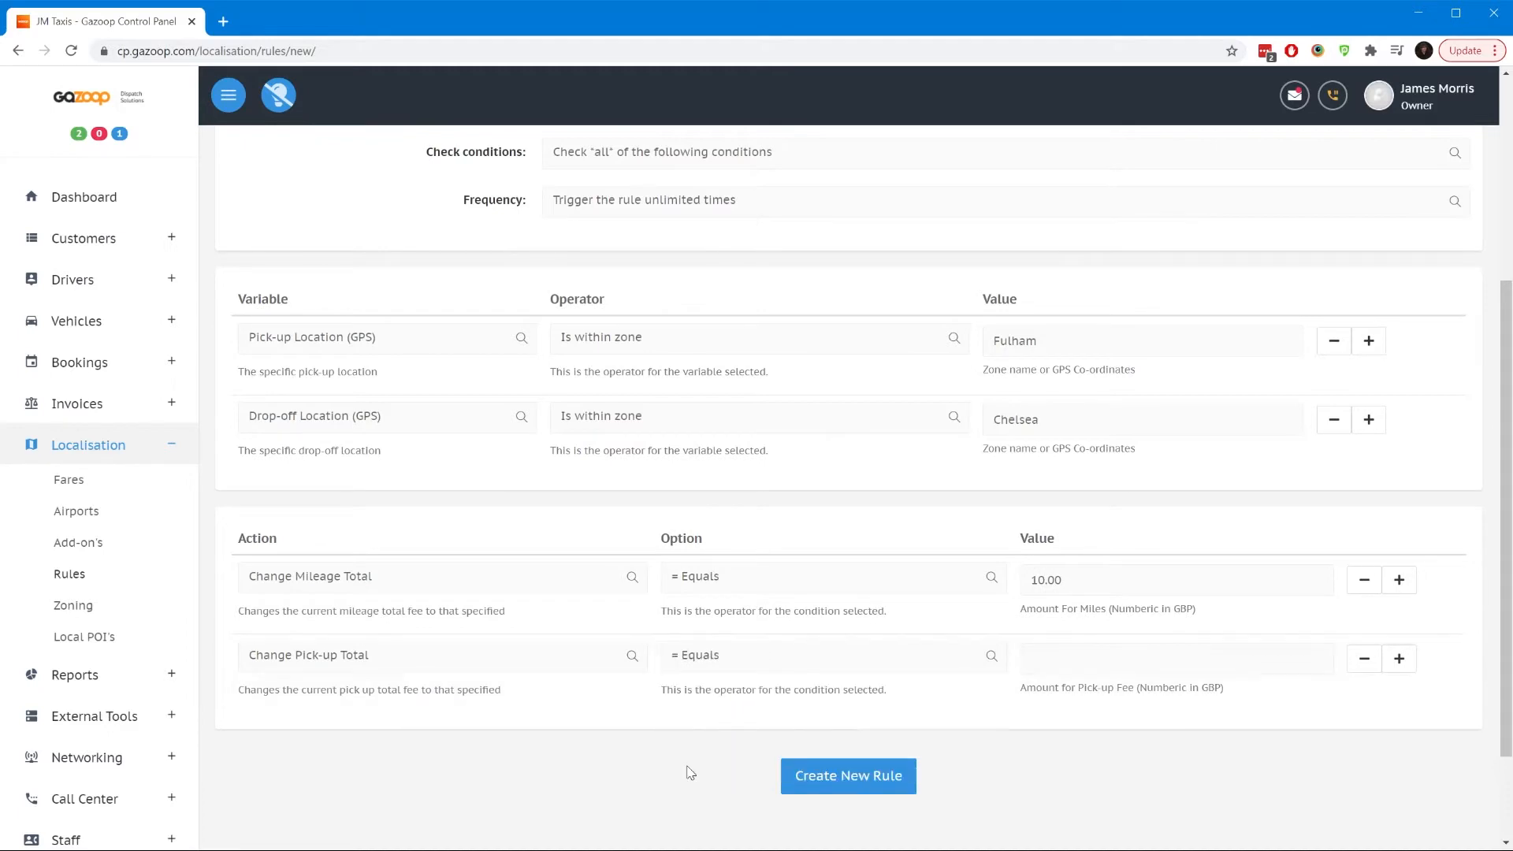
click(1032, 649)
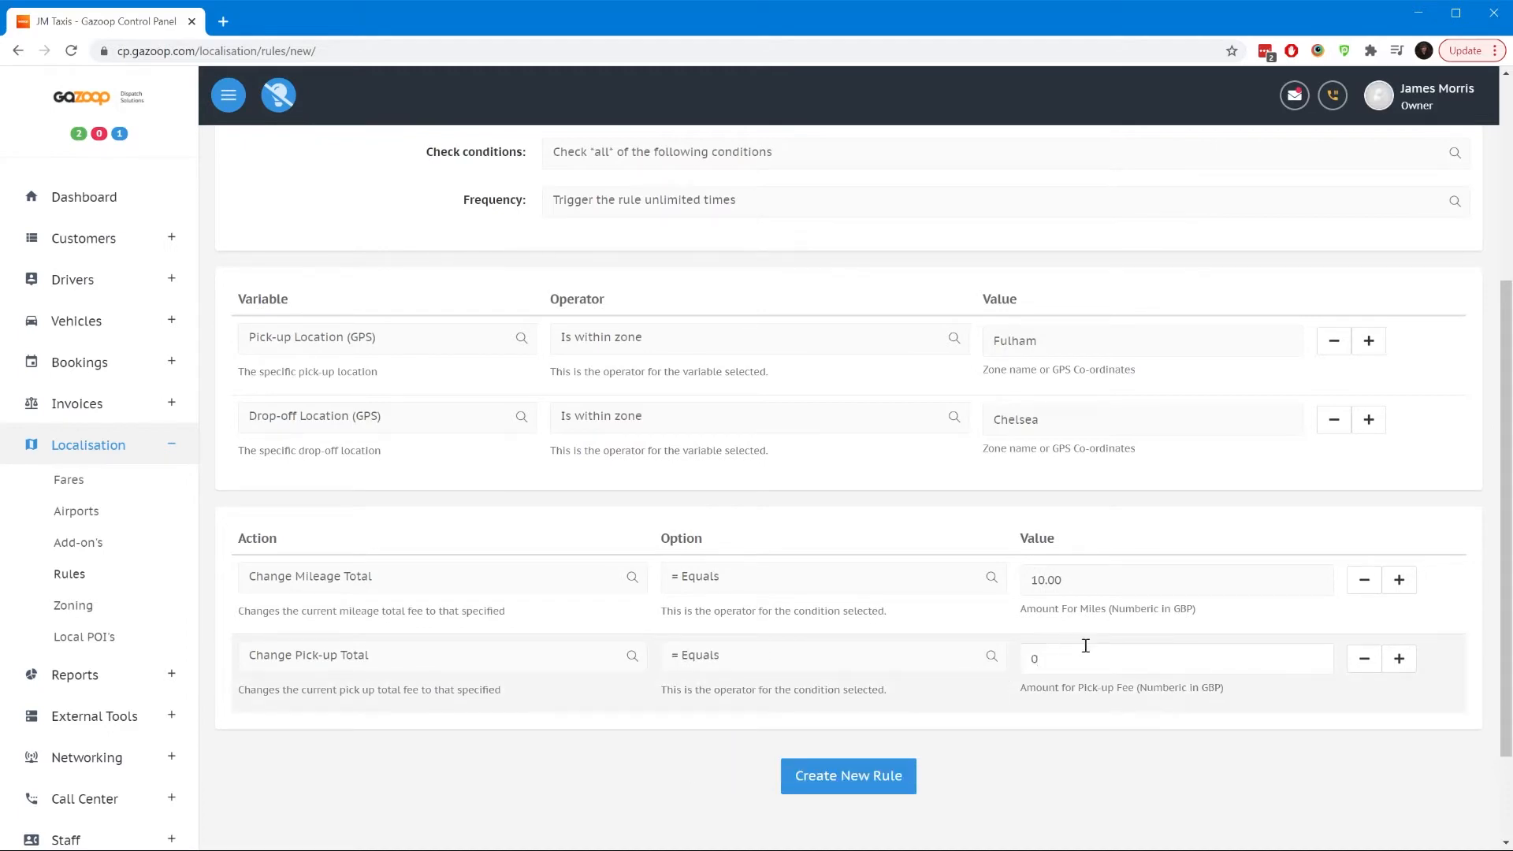
Step: Add a third action, Change Minutes Total equals 0, and create the new rule
click(1399, 659)
click(460, 741)
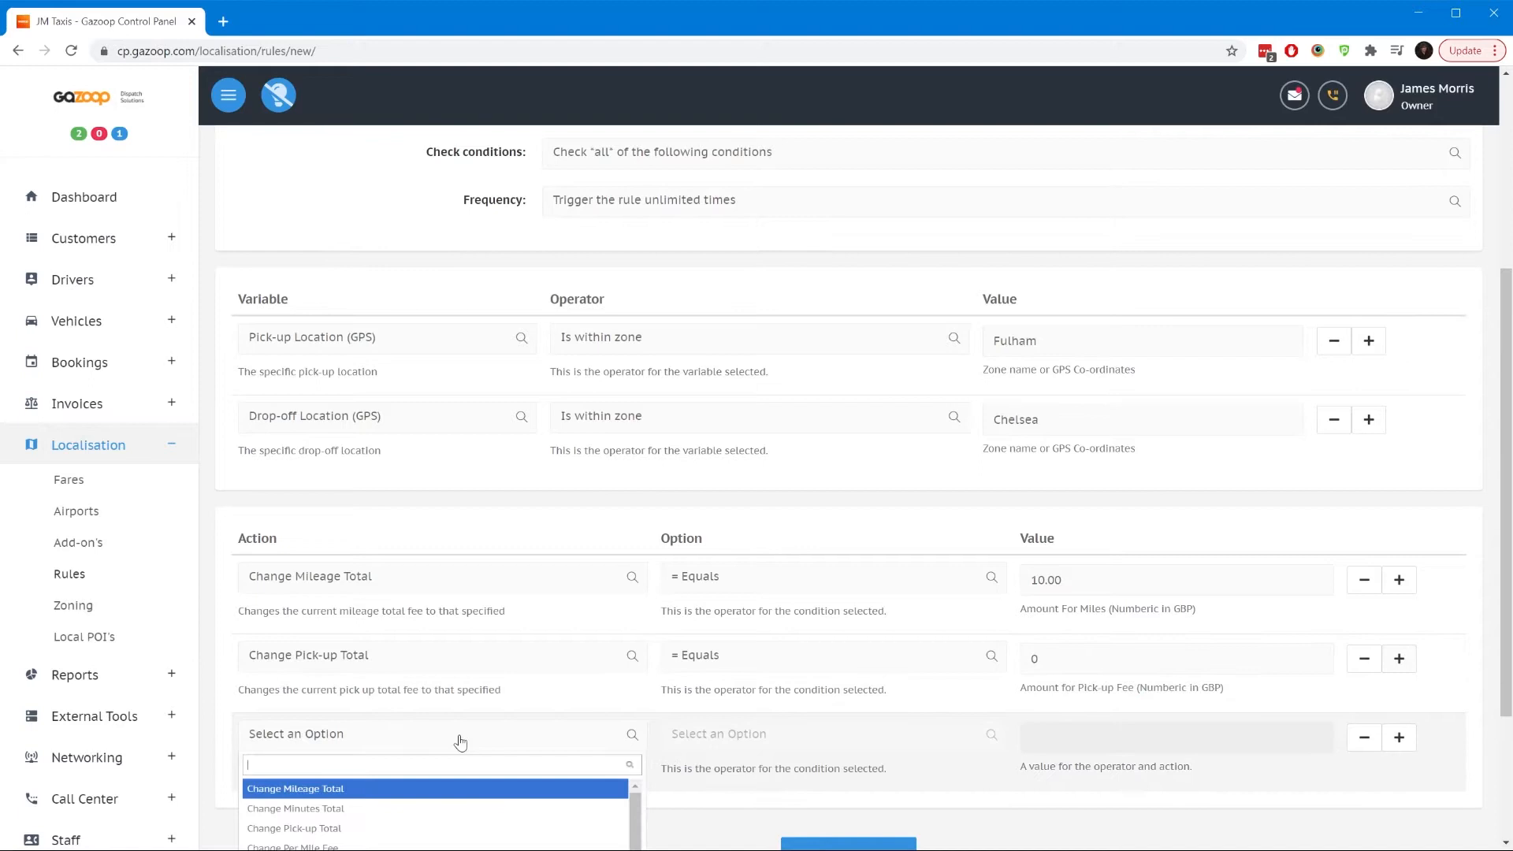
click(418, 809)
click(702, 745)
scroll(693, 788, down, 3)
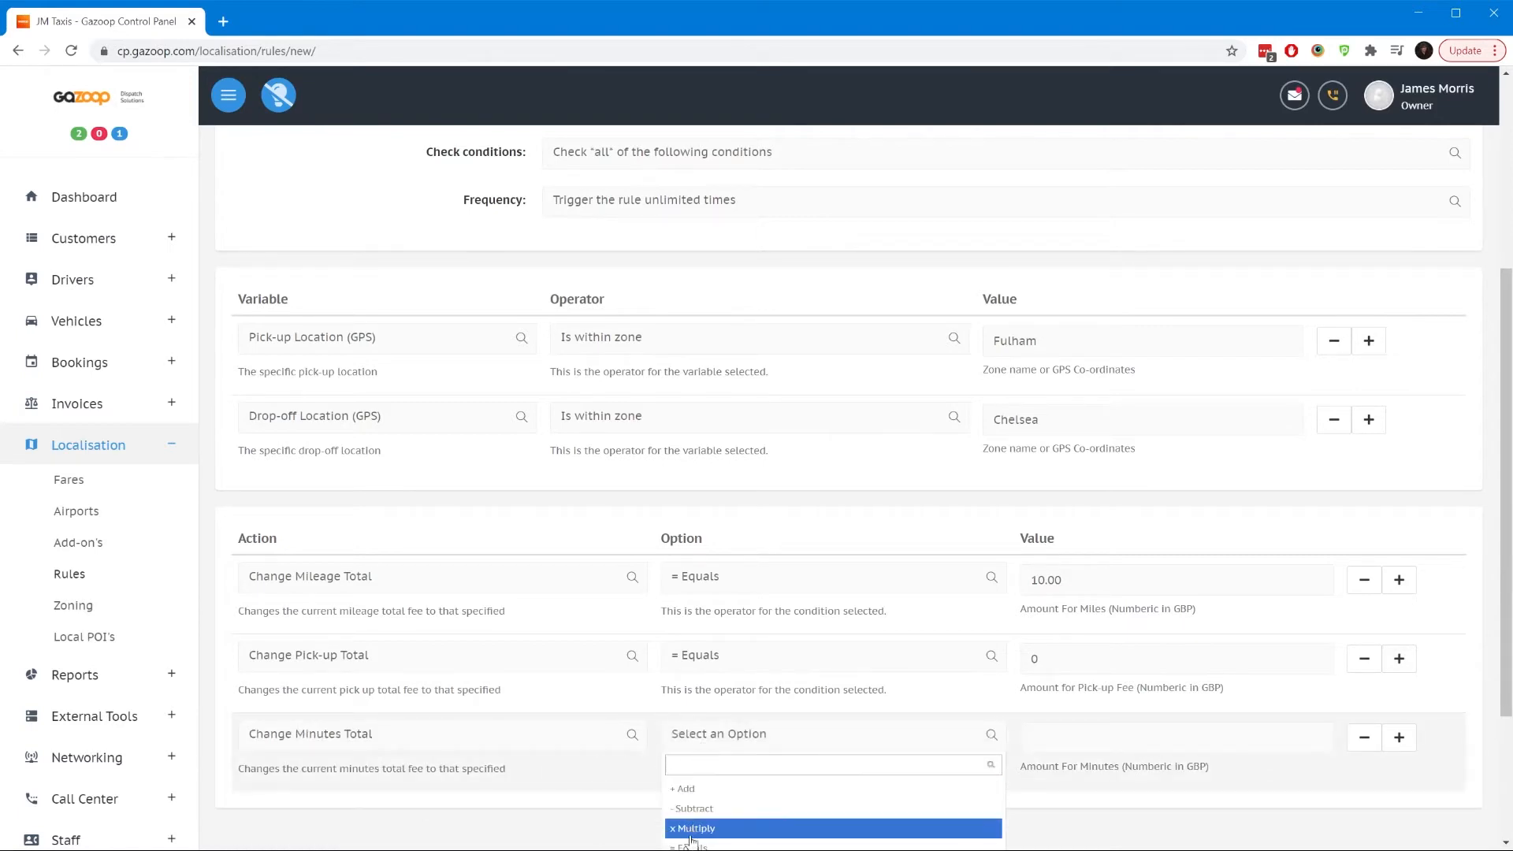
click(694, 682)
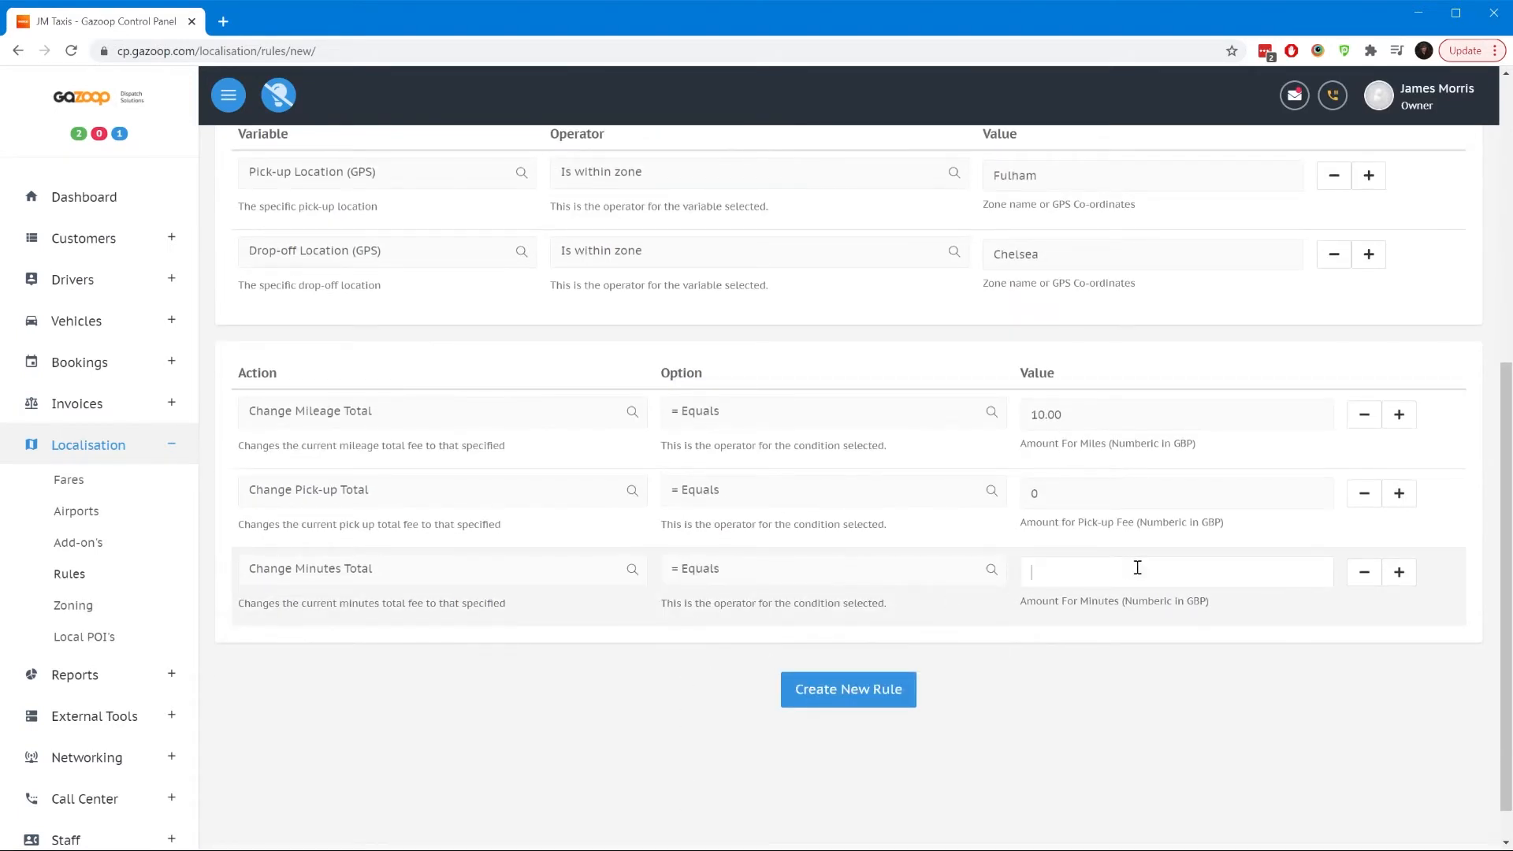
click(1091, 562)
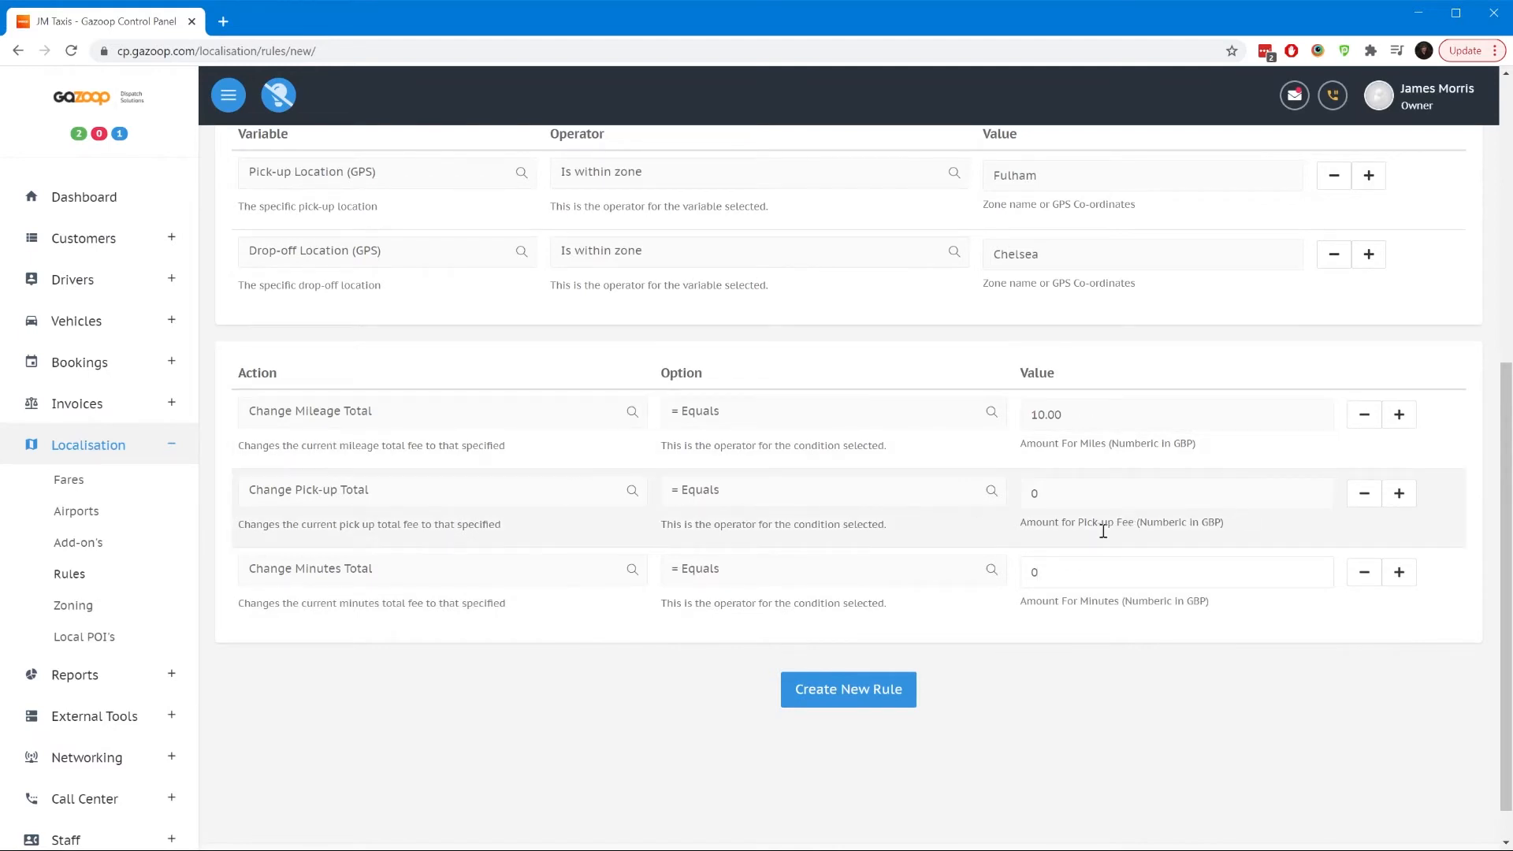
click(862, 703)
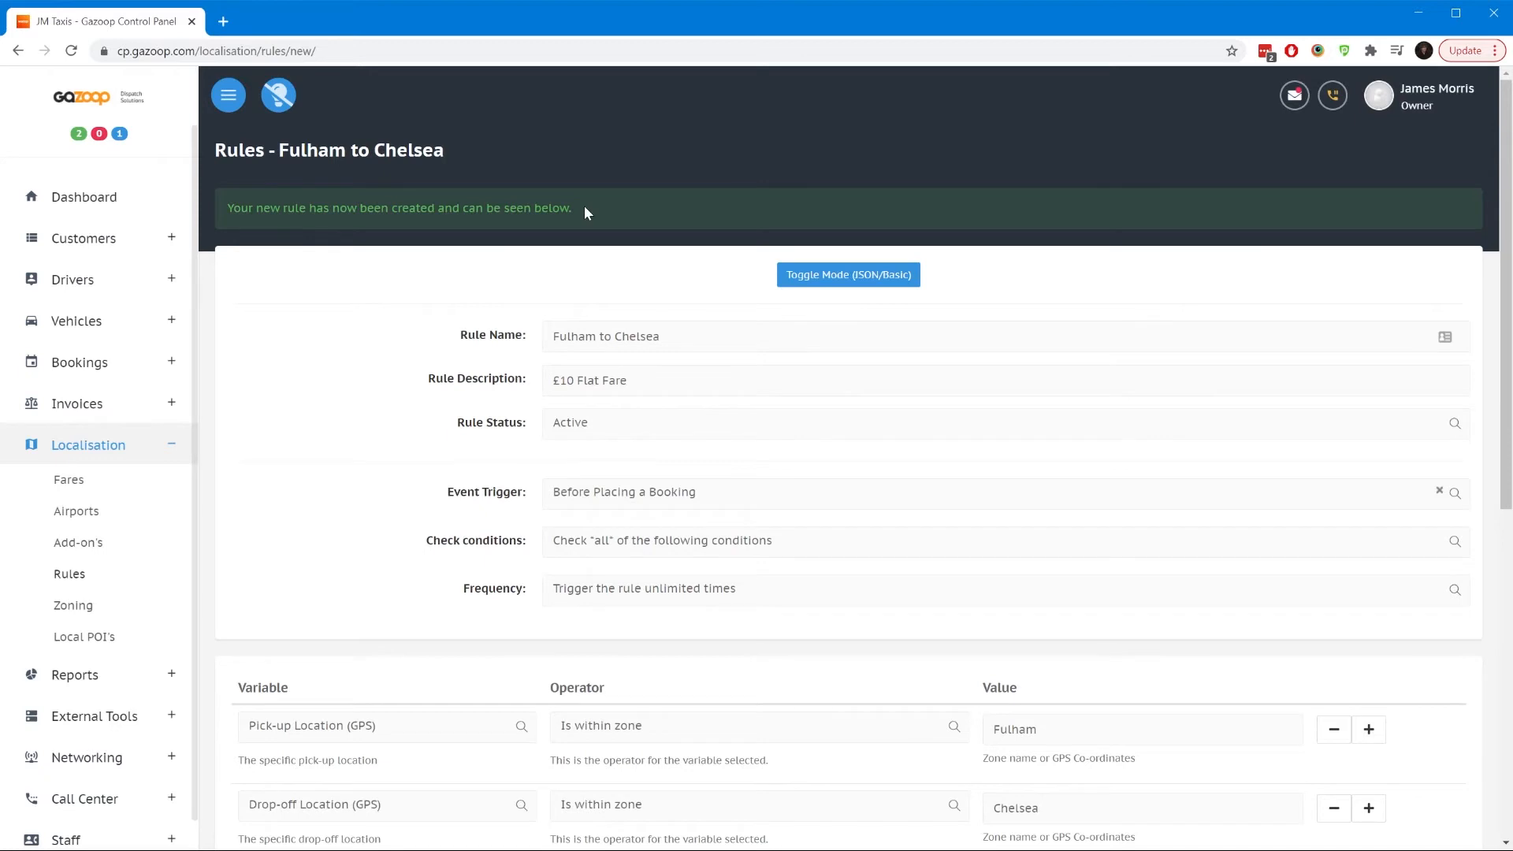
Step: Start a new booking and set its pick-up address to Fulham, London, UK
click(166, 368)
click(88, 432)
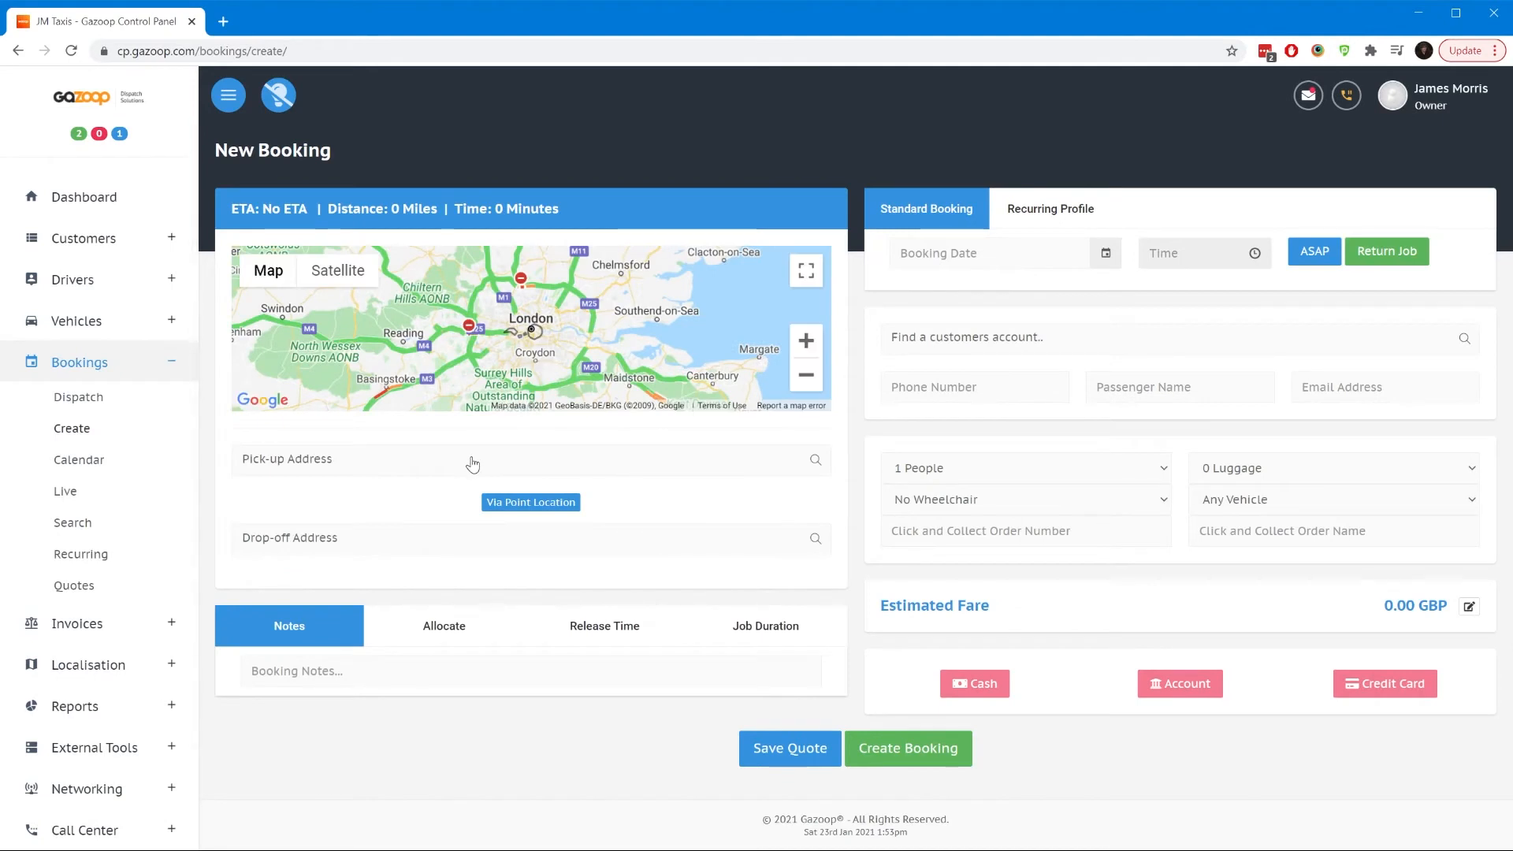
scroll(530, 341, up, 1)
scroll(533, 347, up, 1)
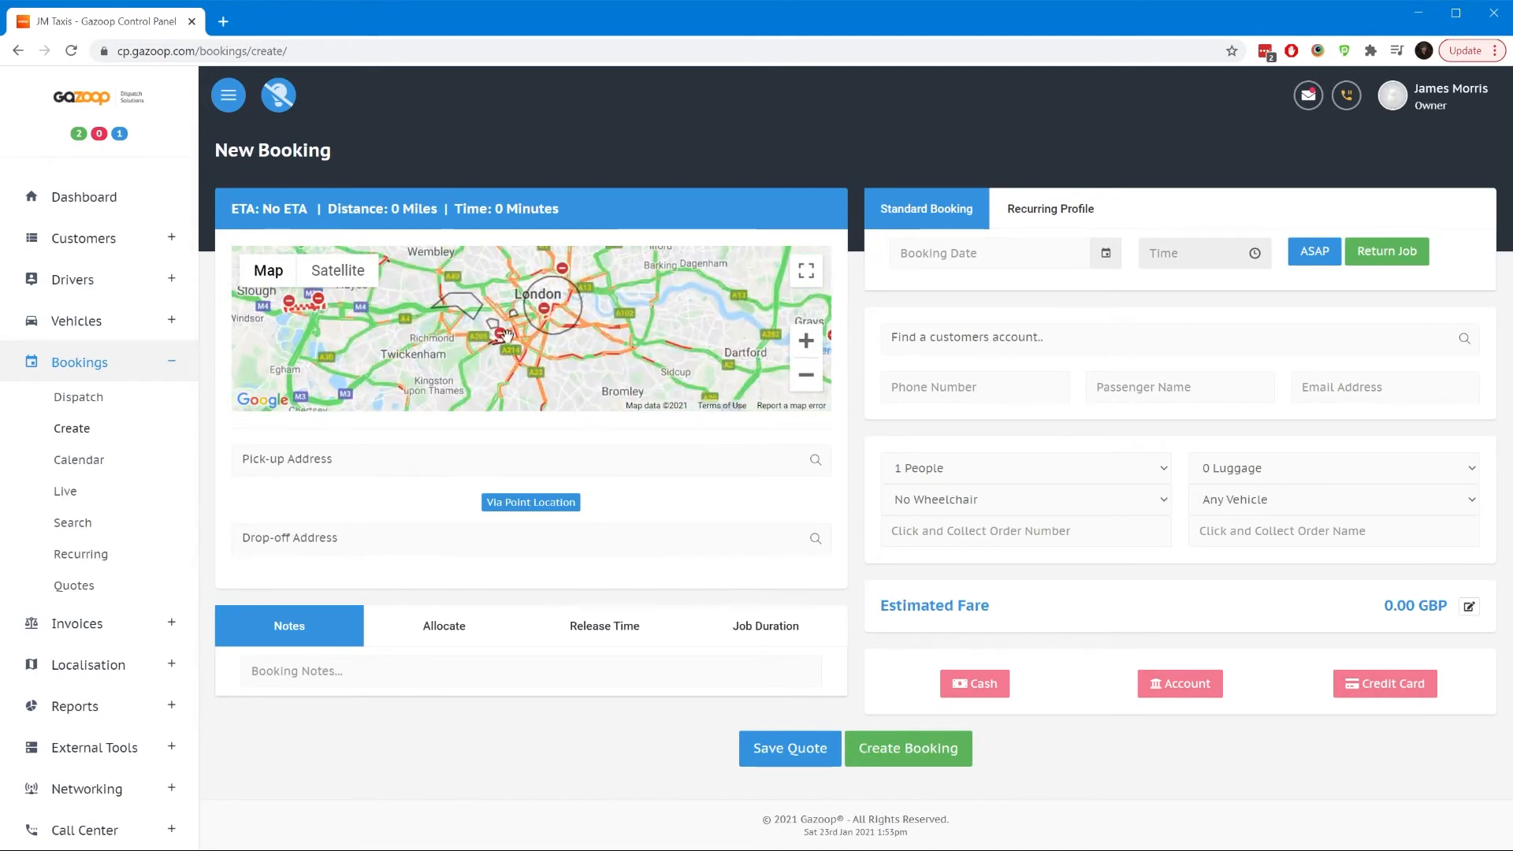
click(434, 467)
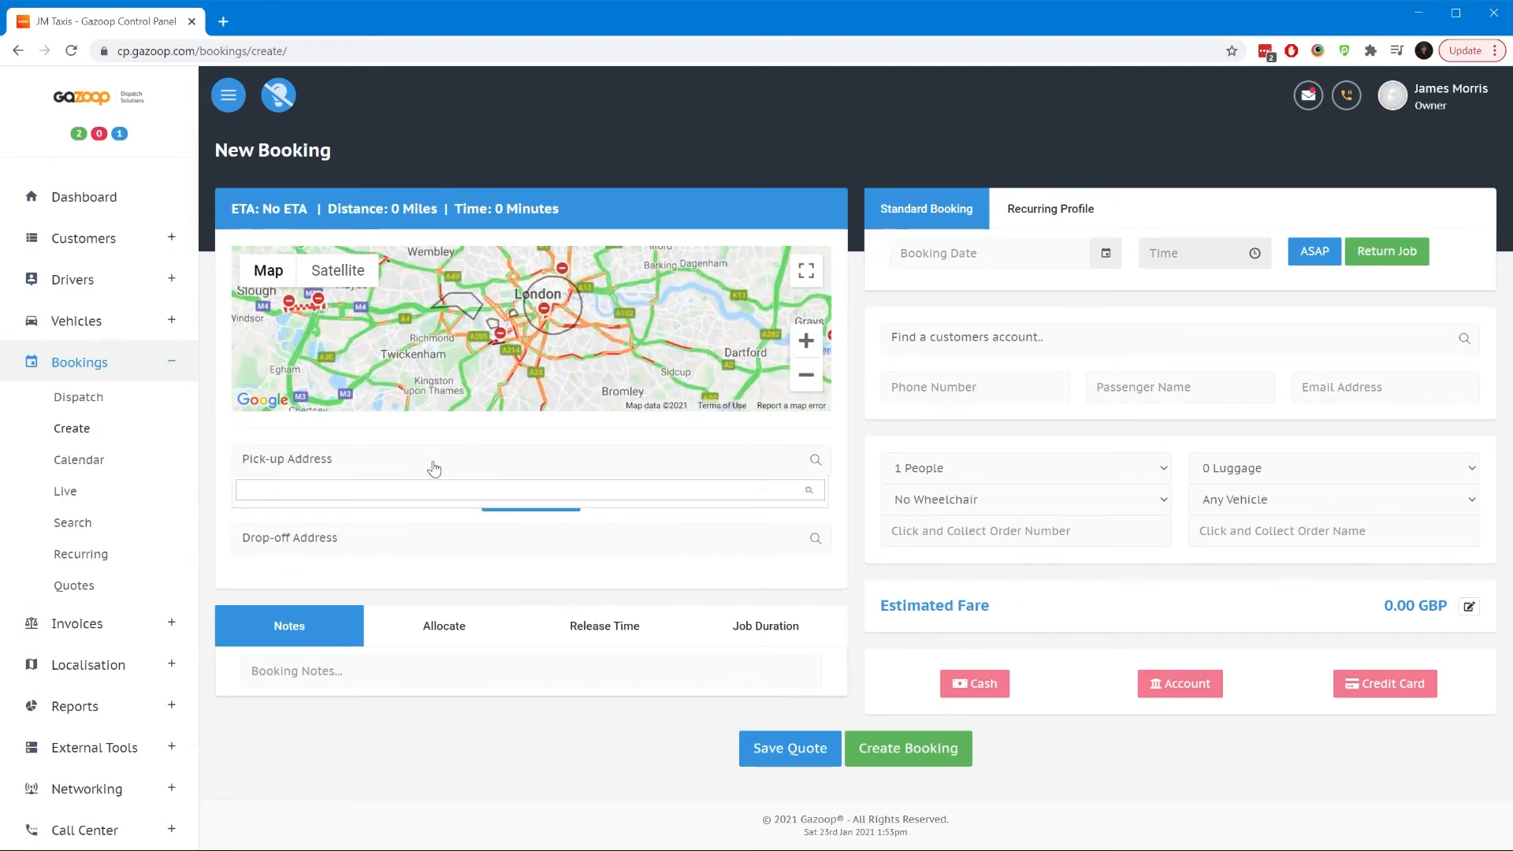
text(fulham)
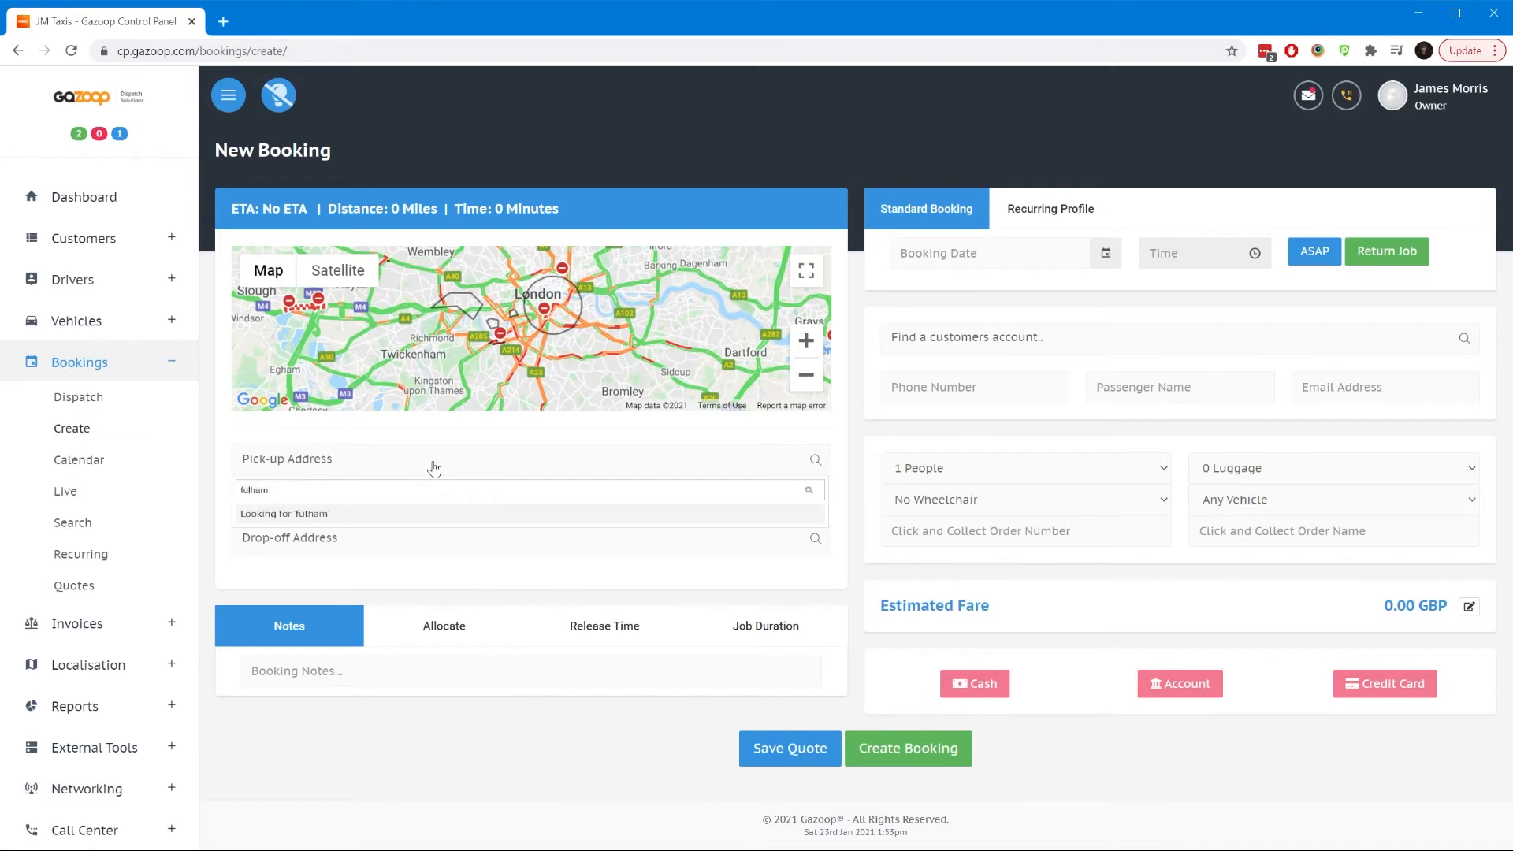
click(379, 534)
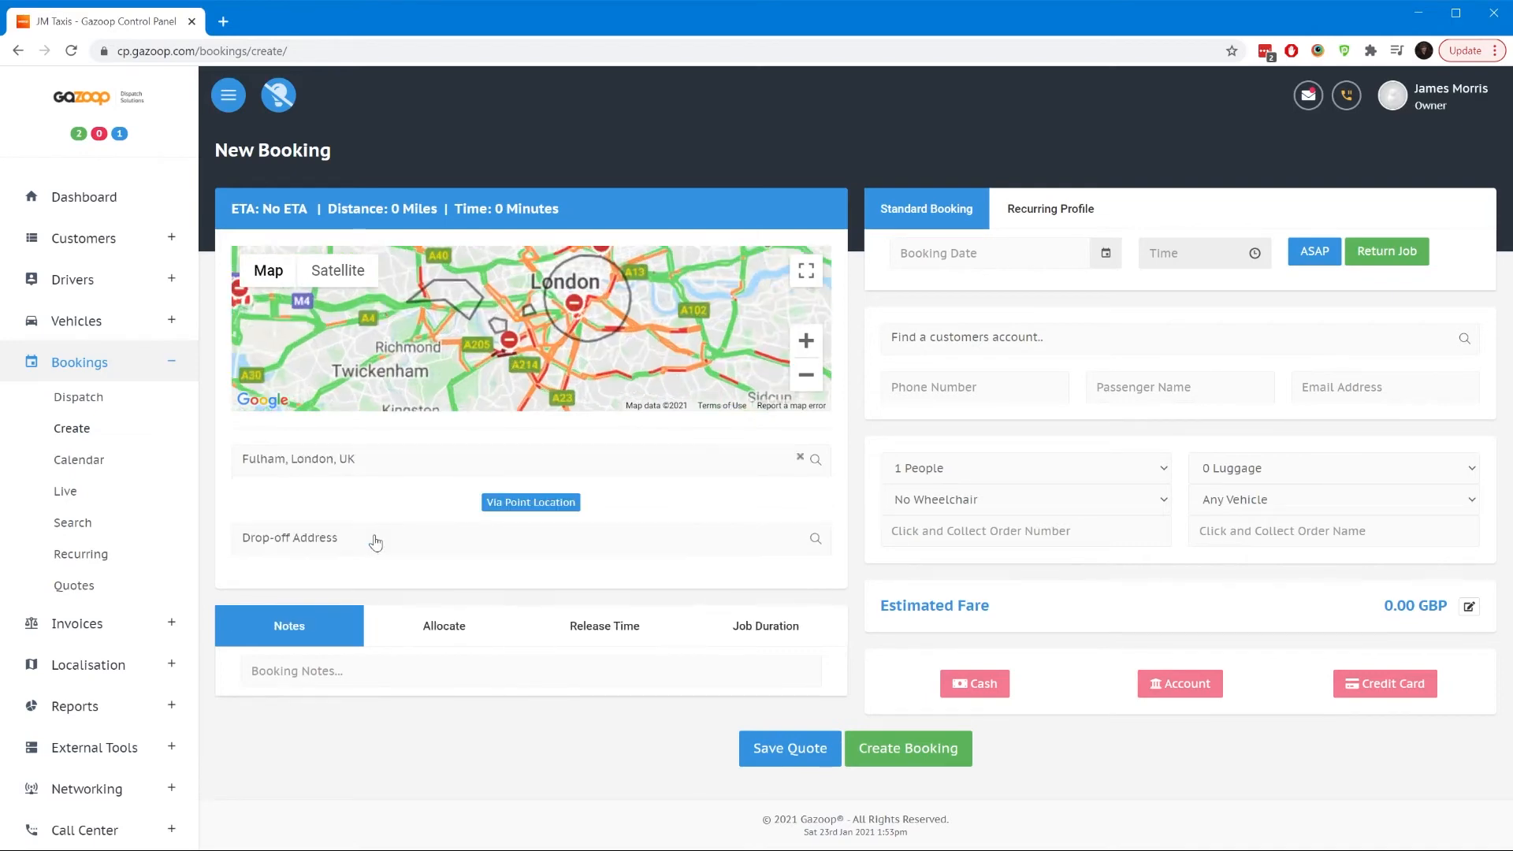
Step: Set the booking's drop-off address to Chelsea, London, UK and expand the estimated fare breakdown
click(448, 543)
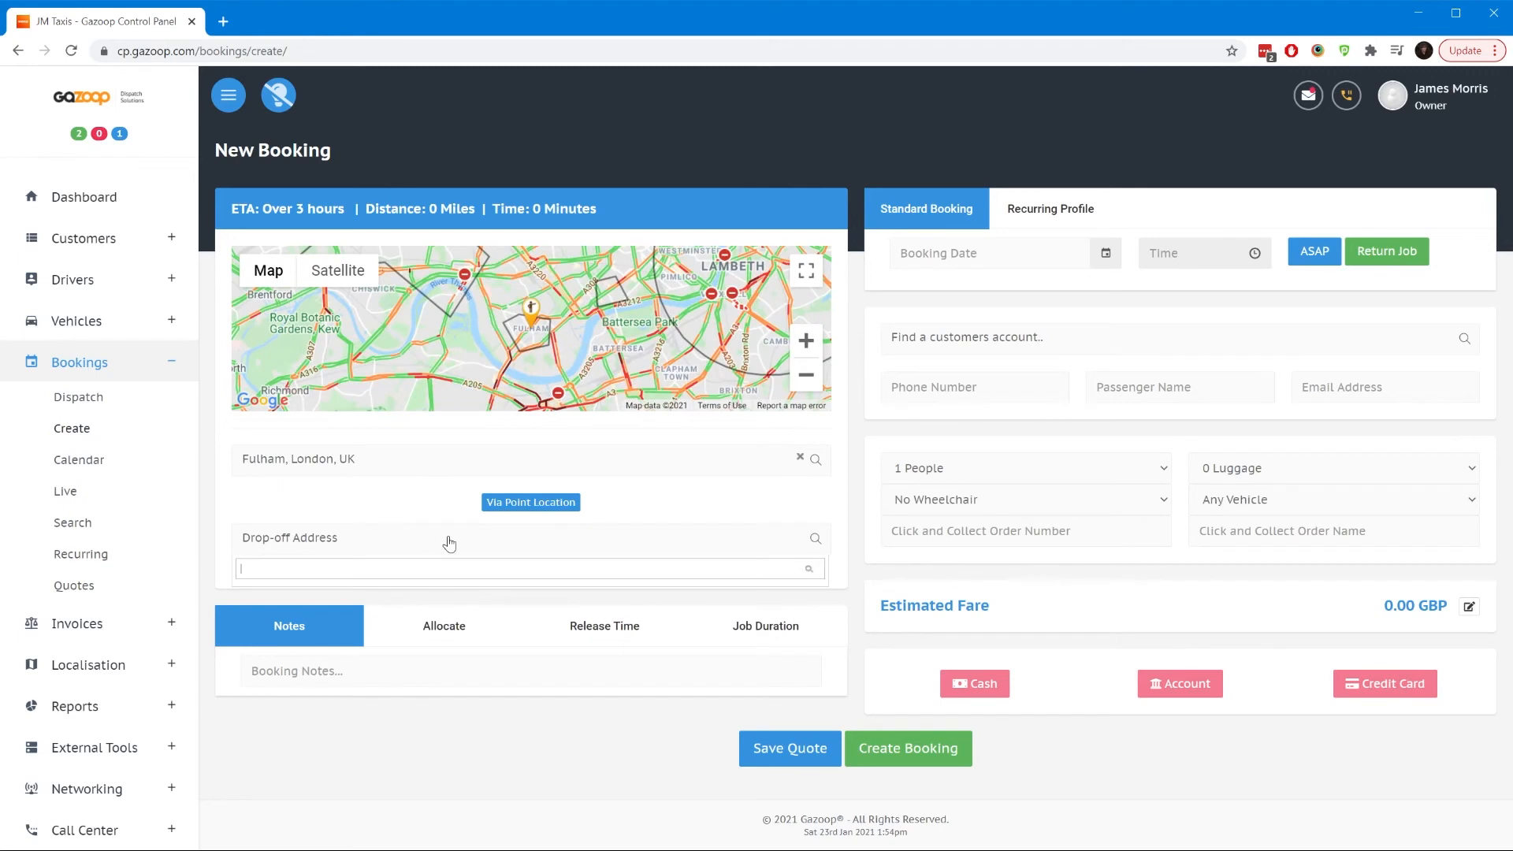
text(chelsea)
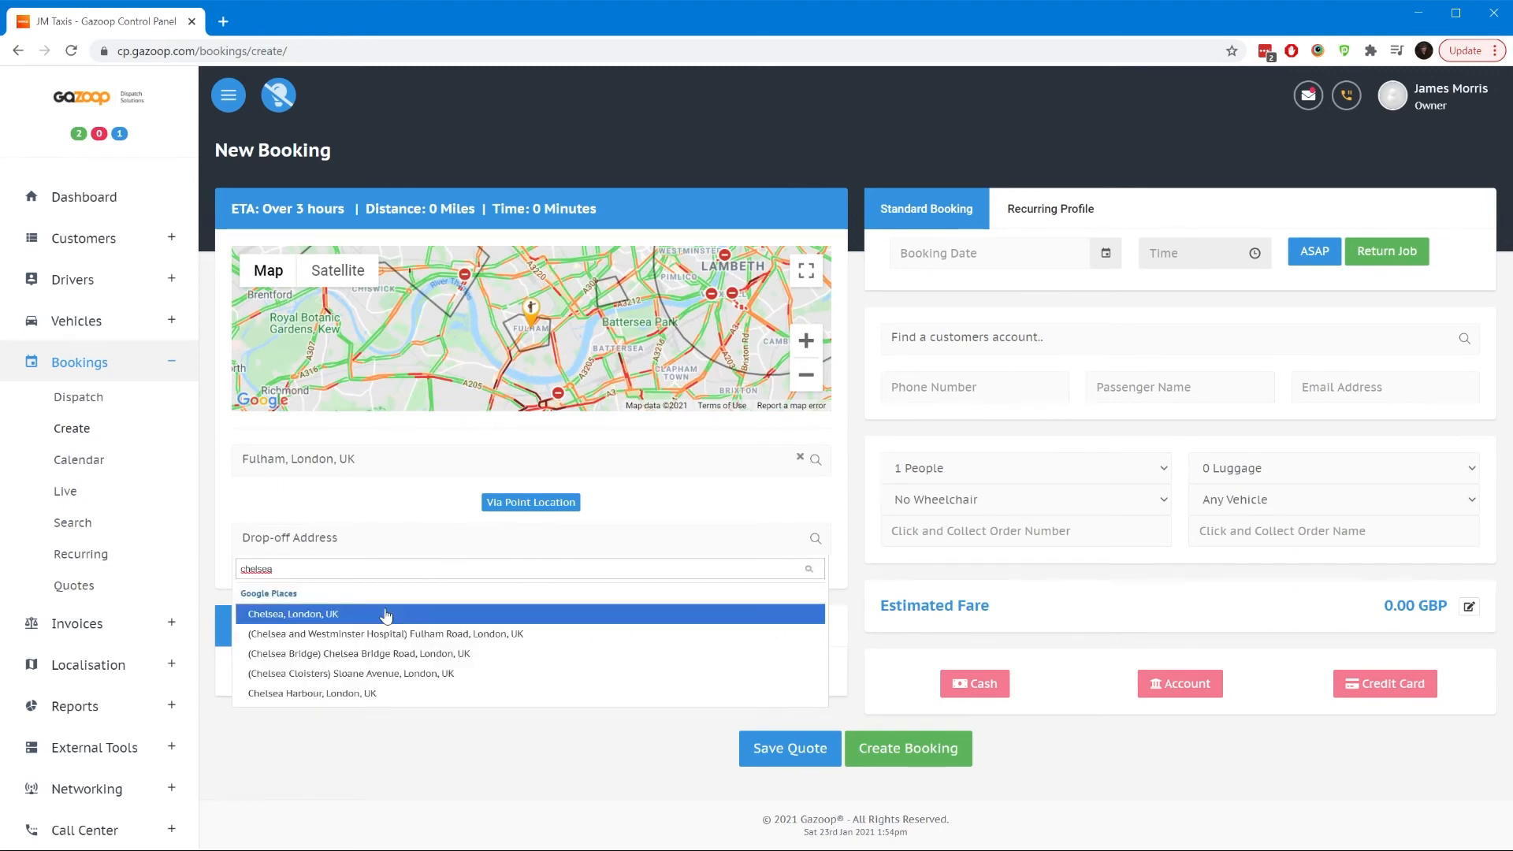
click(386, 613)
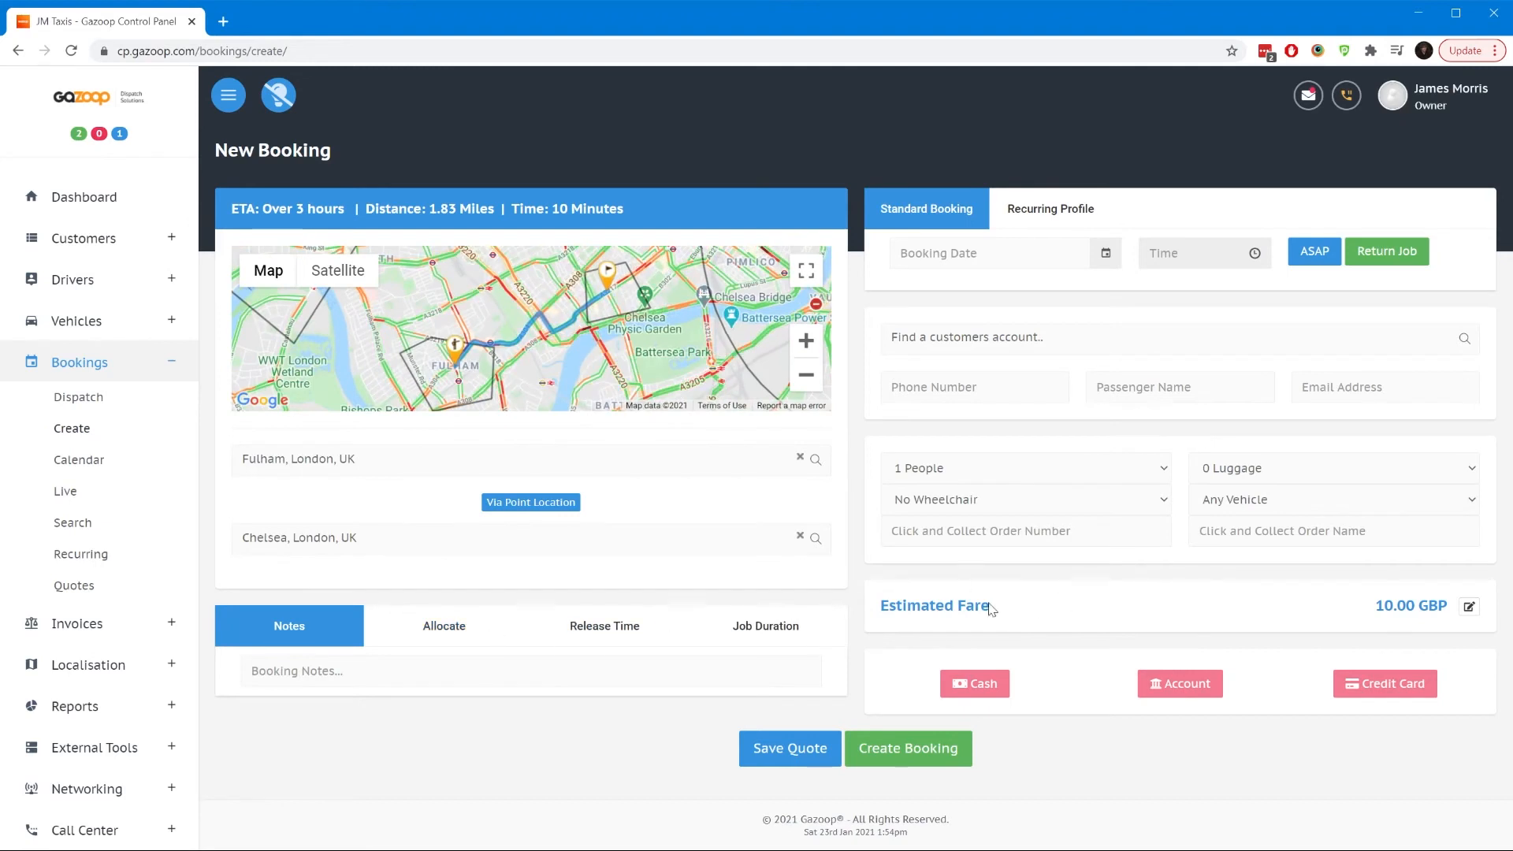
click(1469, 607)
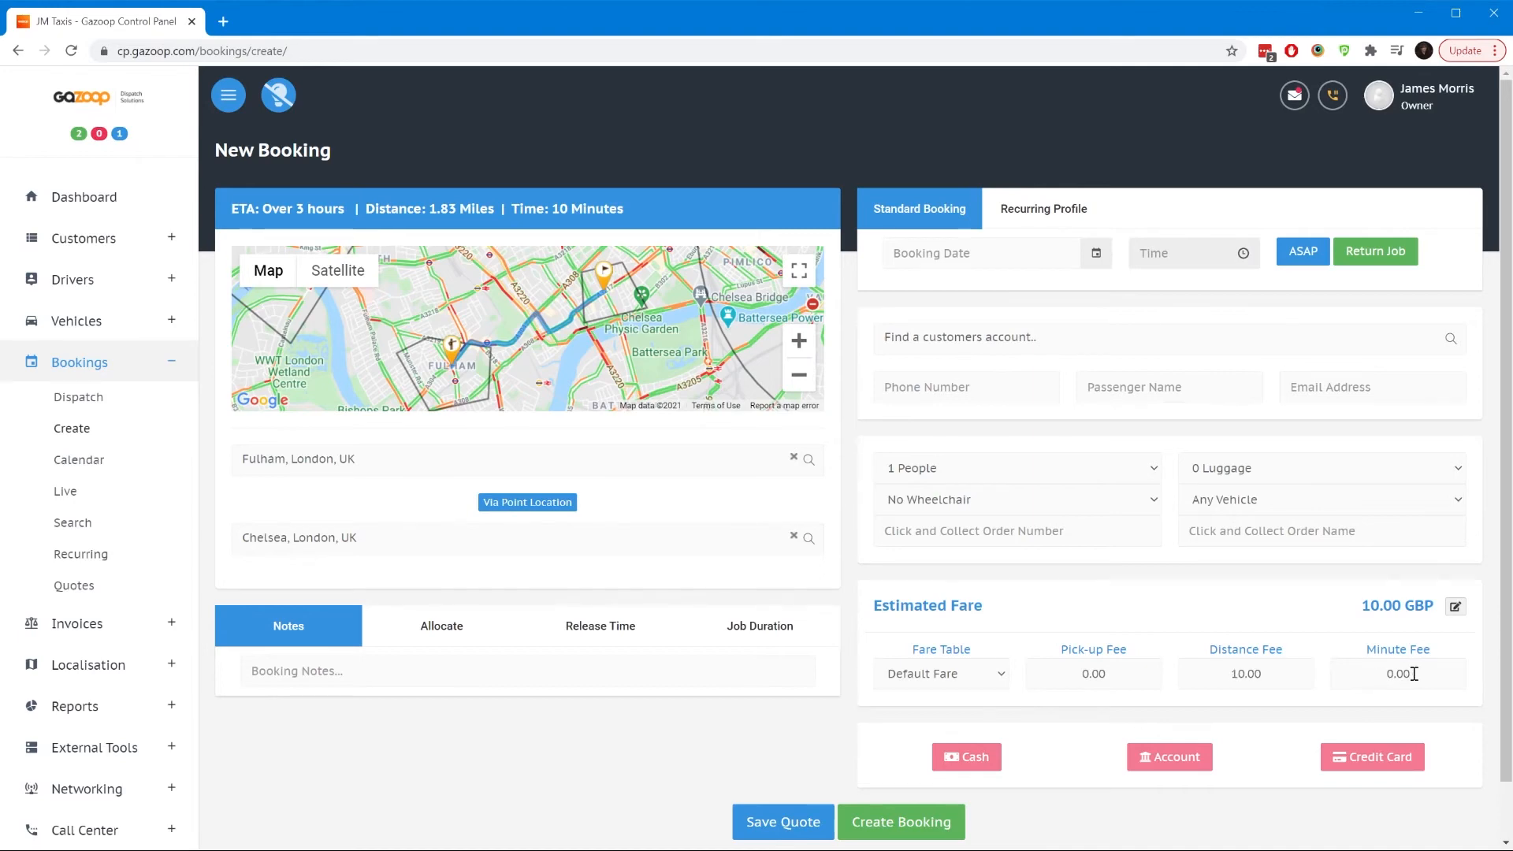
Step: Change the booking's drop-off address to Charing Cross, London, UK to compare the estimated fare
click(332, 540)
text(cha)
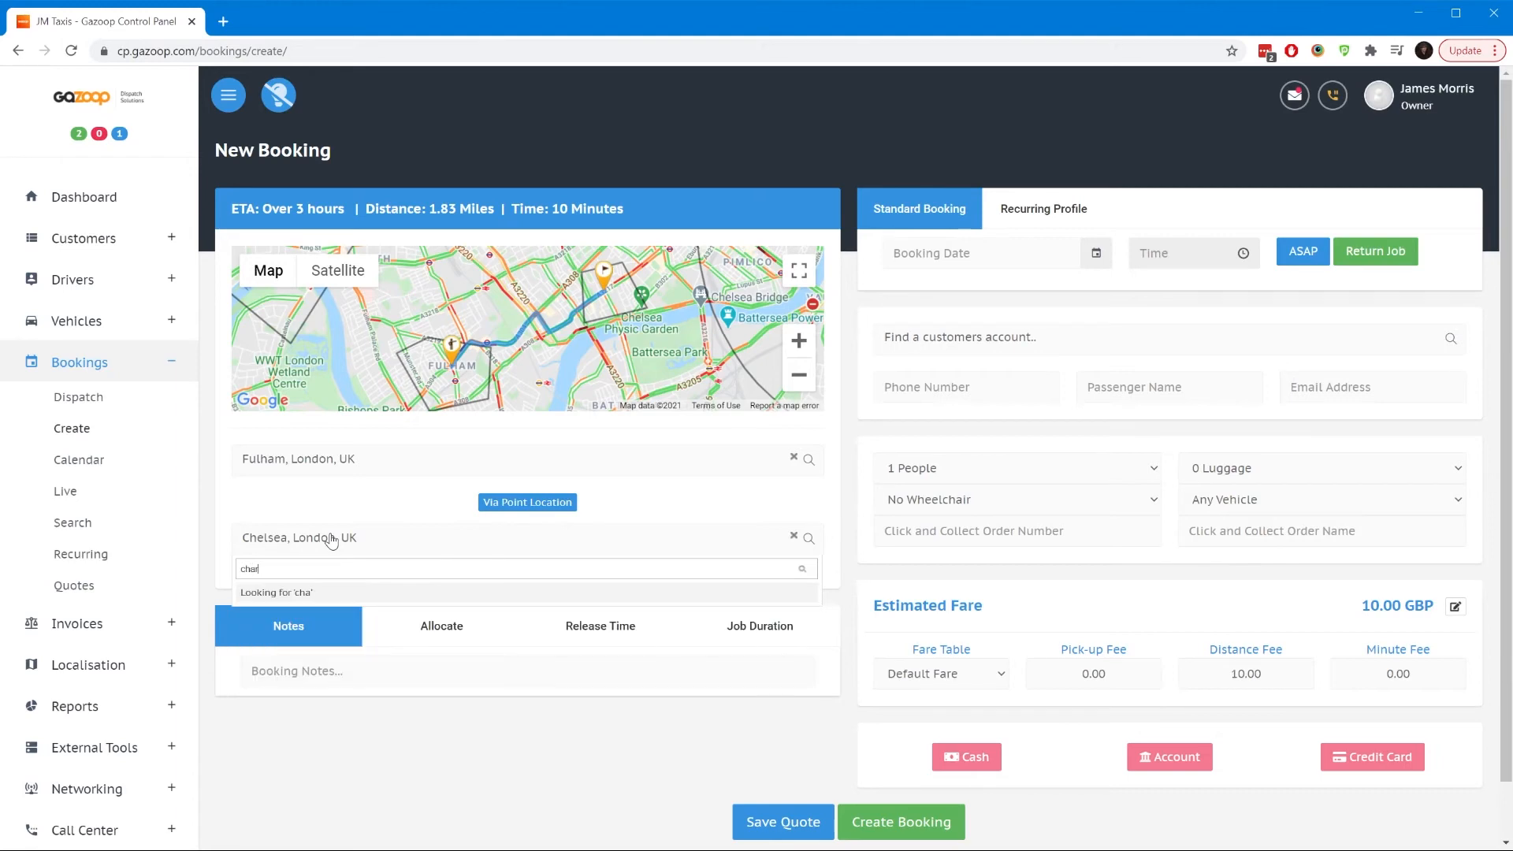
text(ring cross)
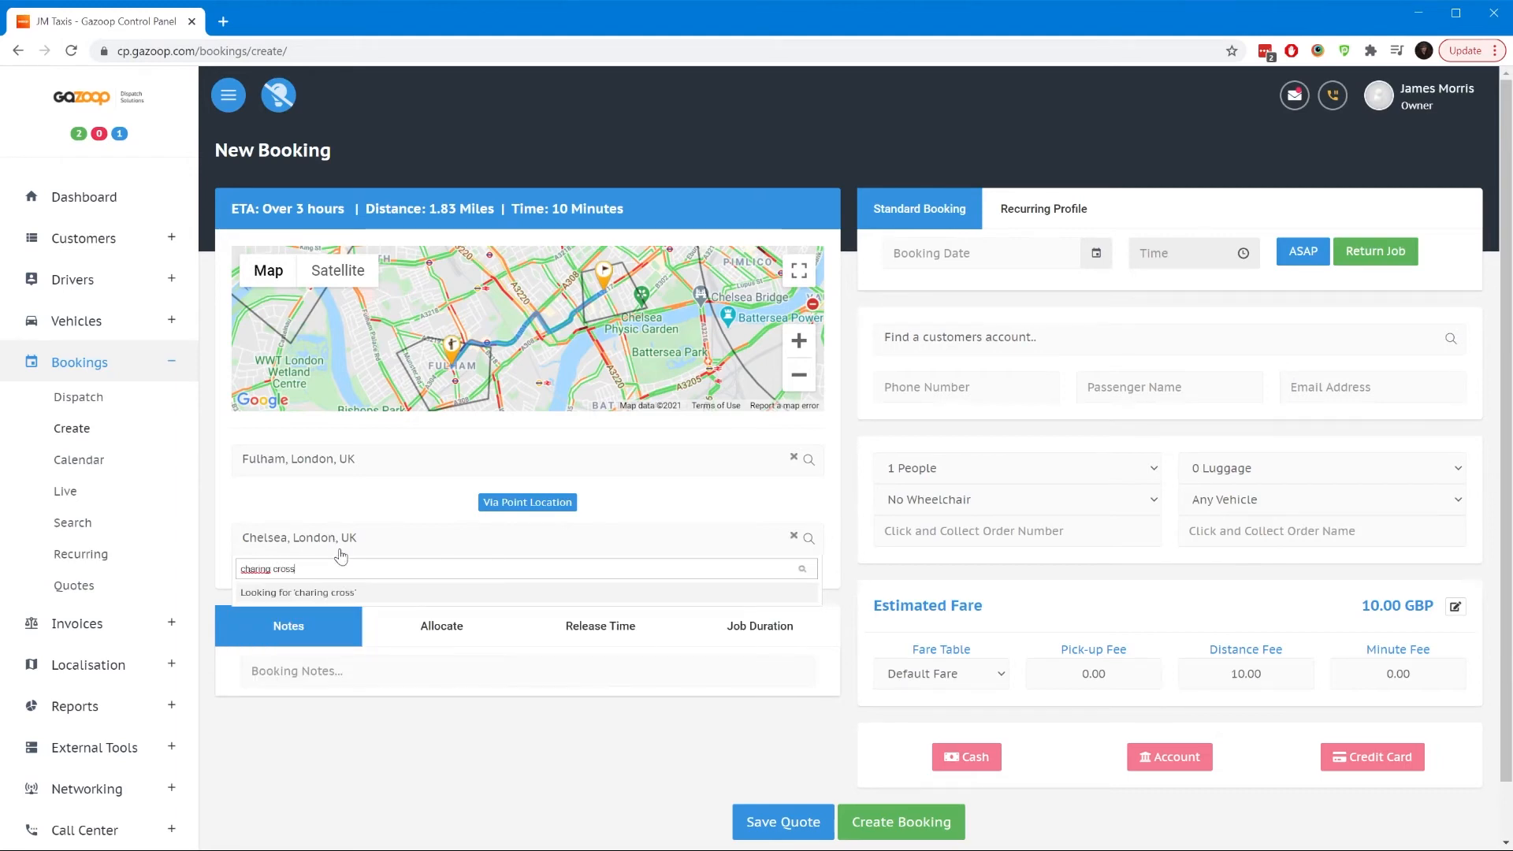
click(376, 638)
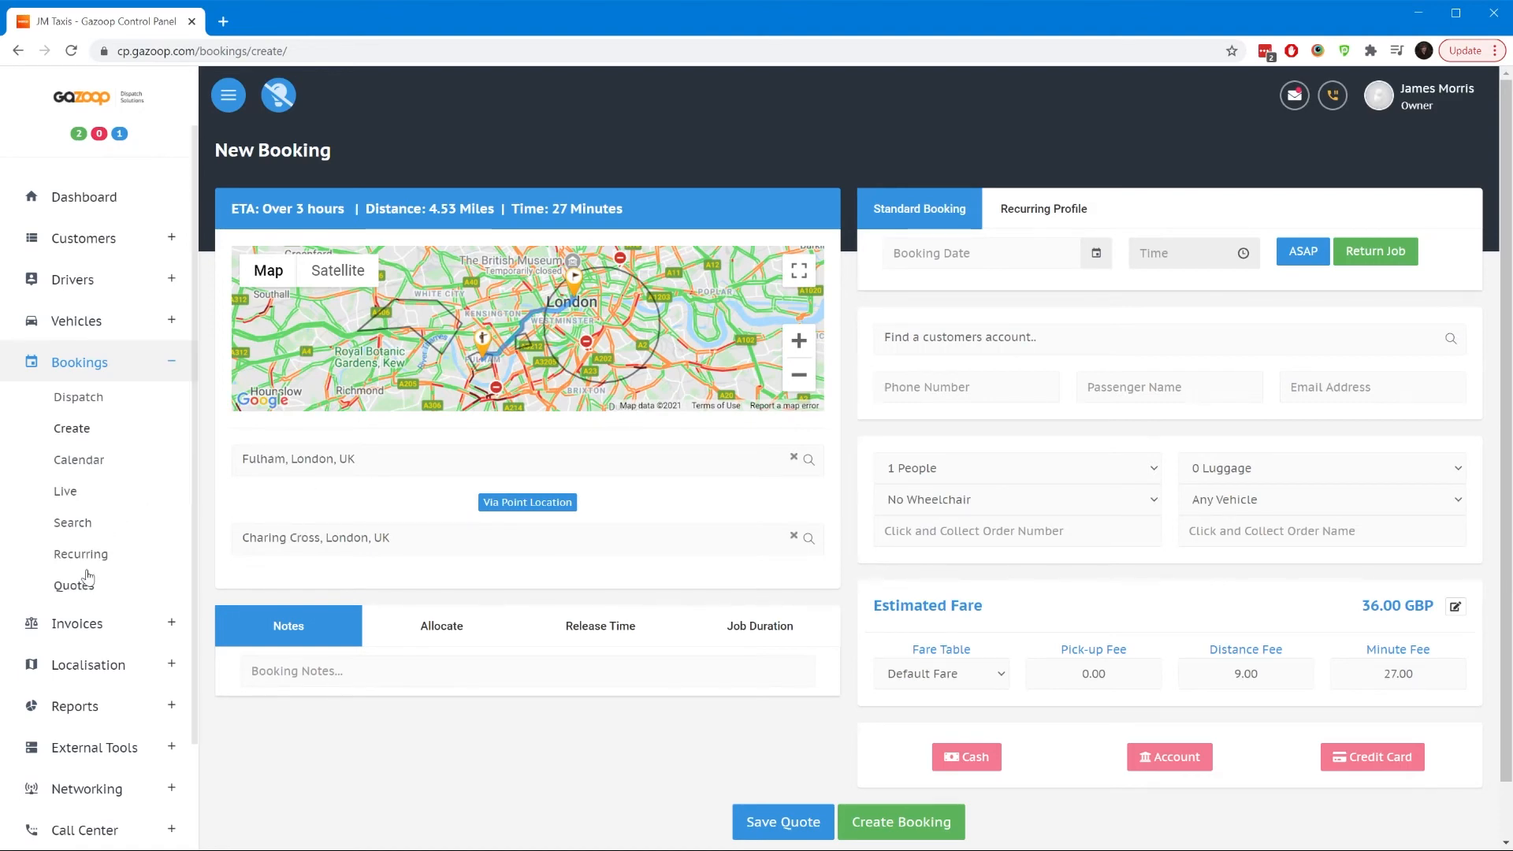
Step: Open the "Fulham to Chelsea" fleet rule for modification
click(118, 664)
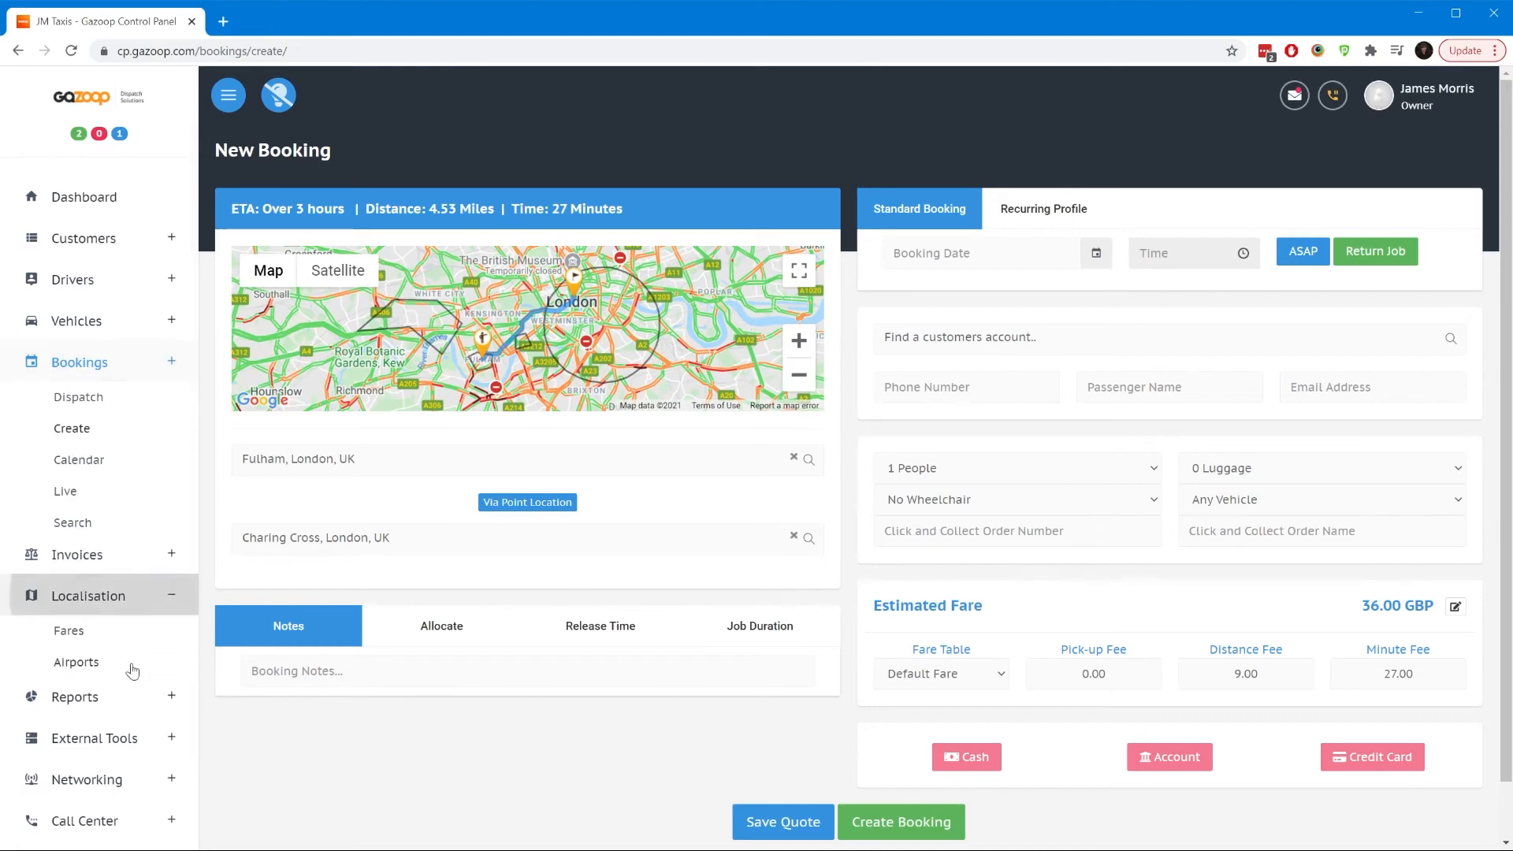
click(94, 577)
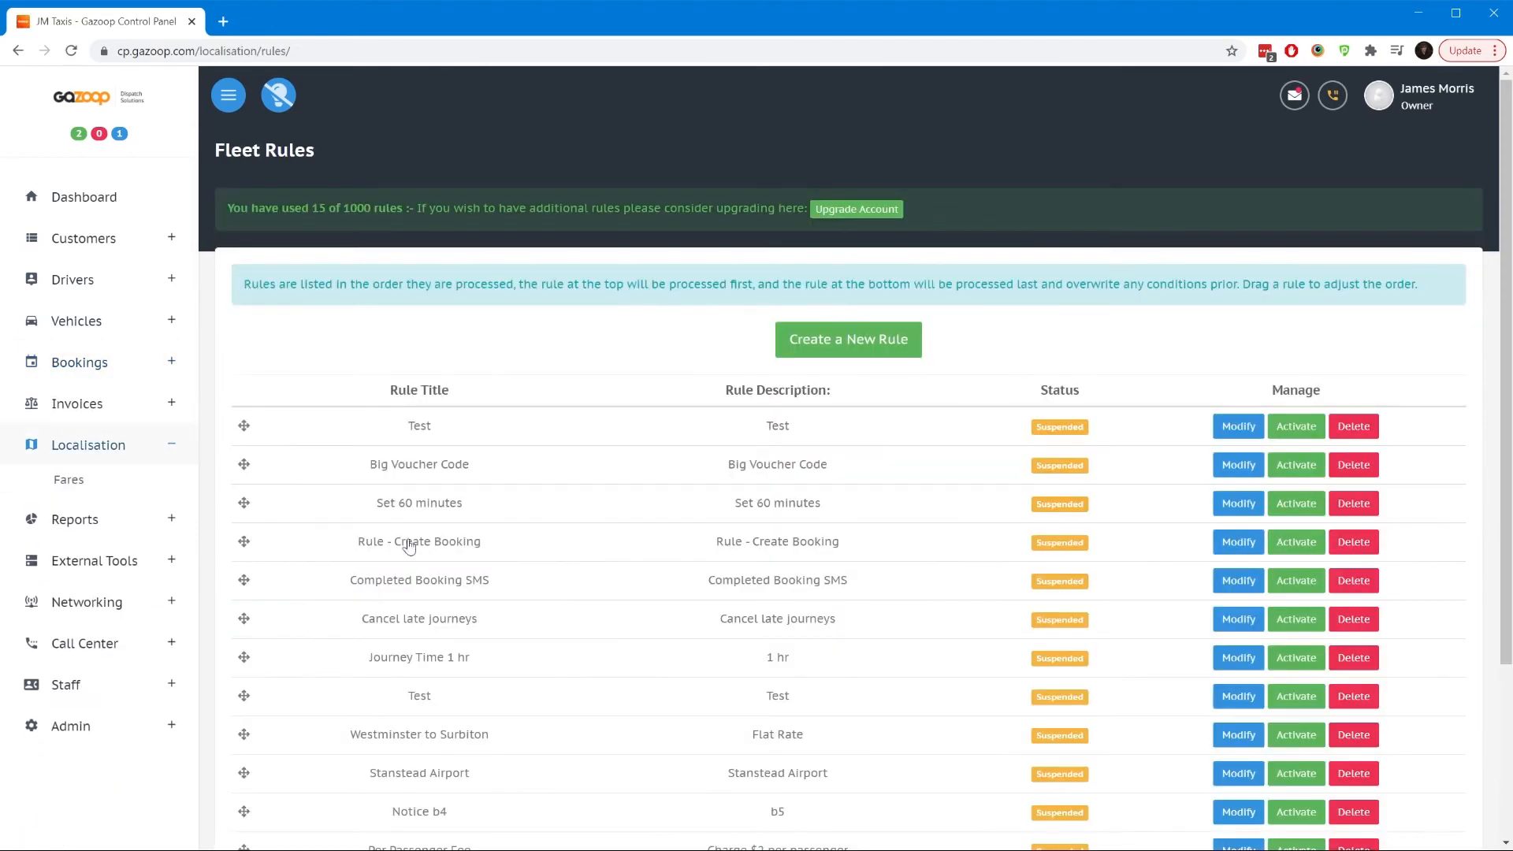
scroll(516, 530, down, 4)
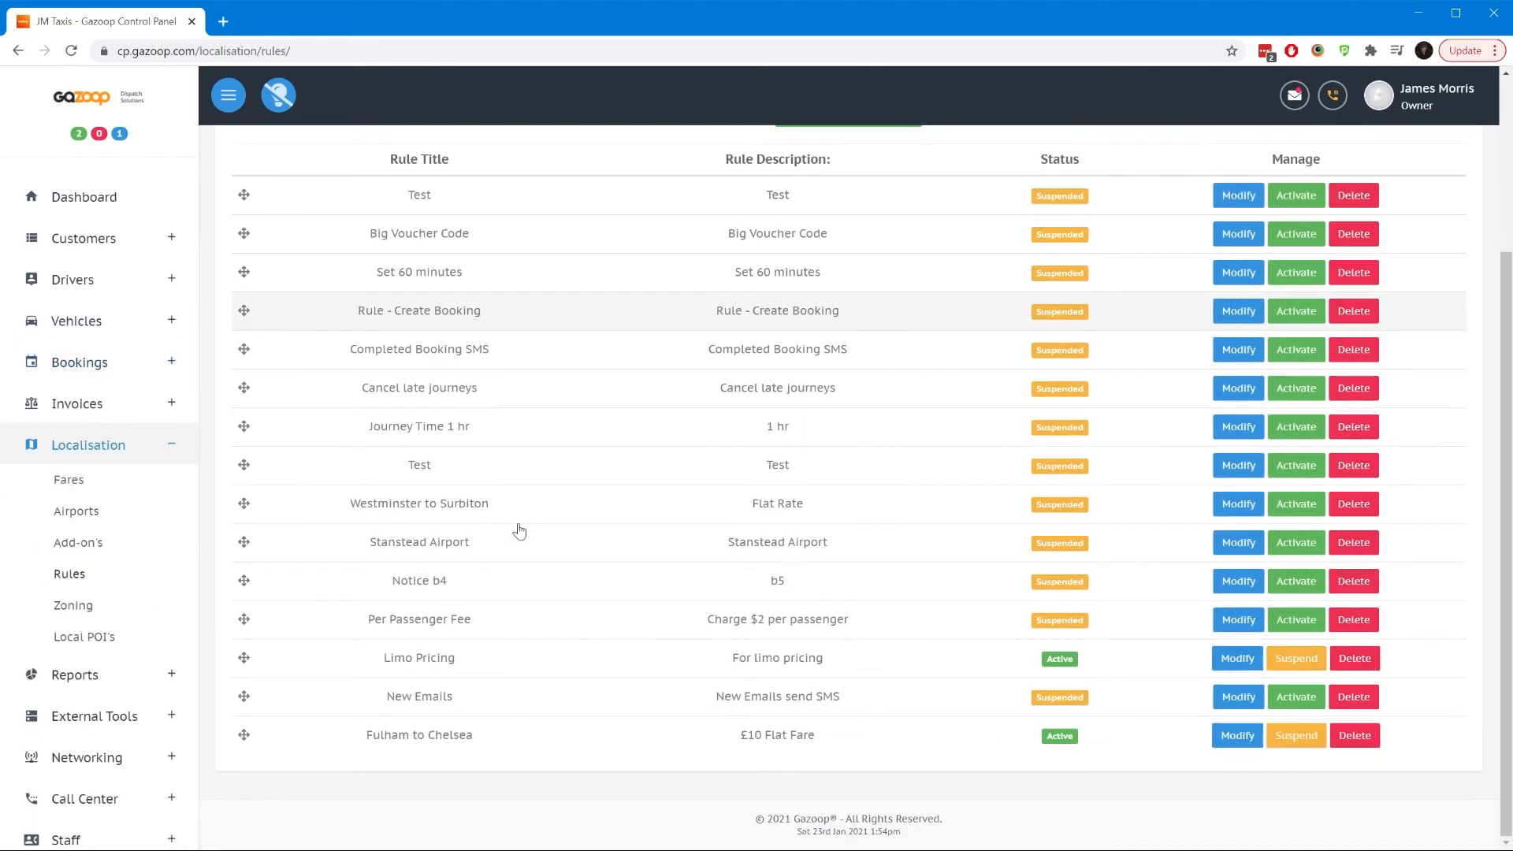
click(1238, 736)
Step: Change the Fulham condition to Drop-off Location (GPS) is within zone
scroll(466, 517, down, 4)
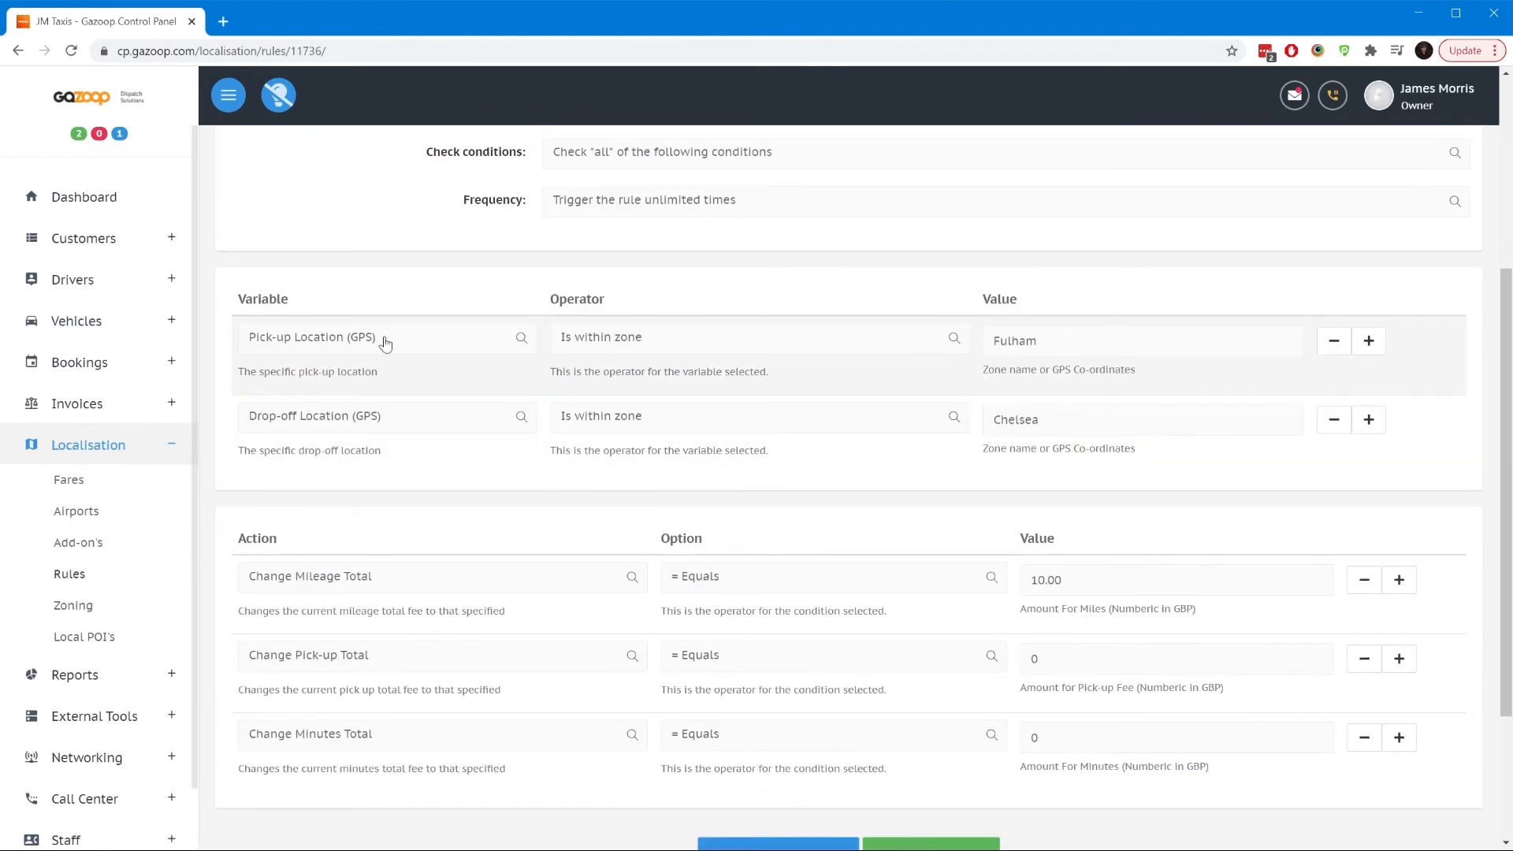
click(385, 342)
click(359, 498)
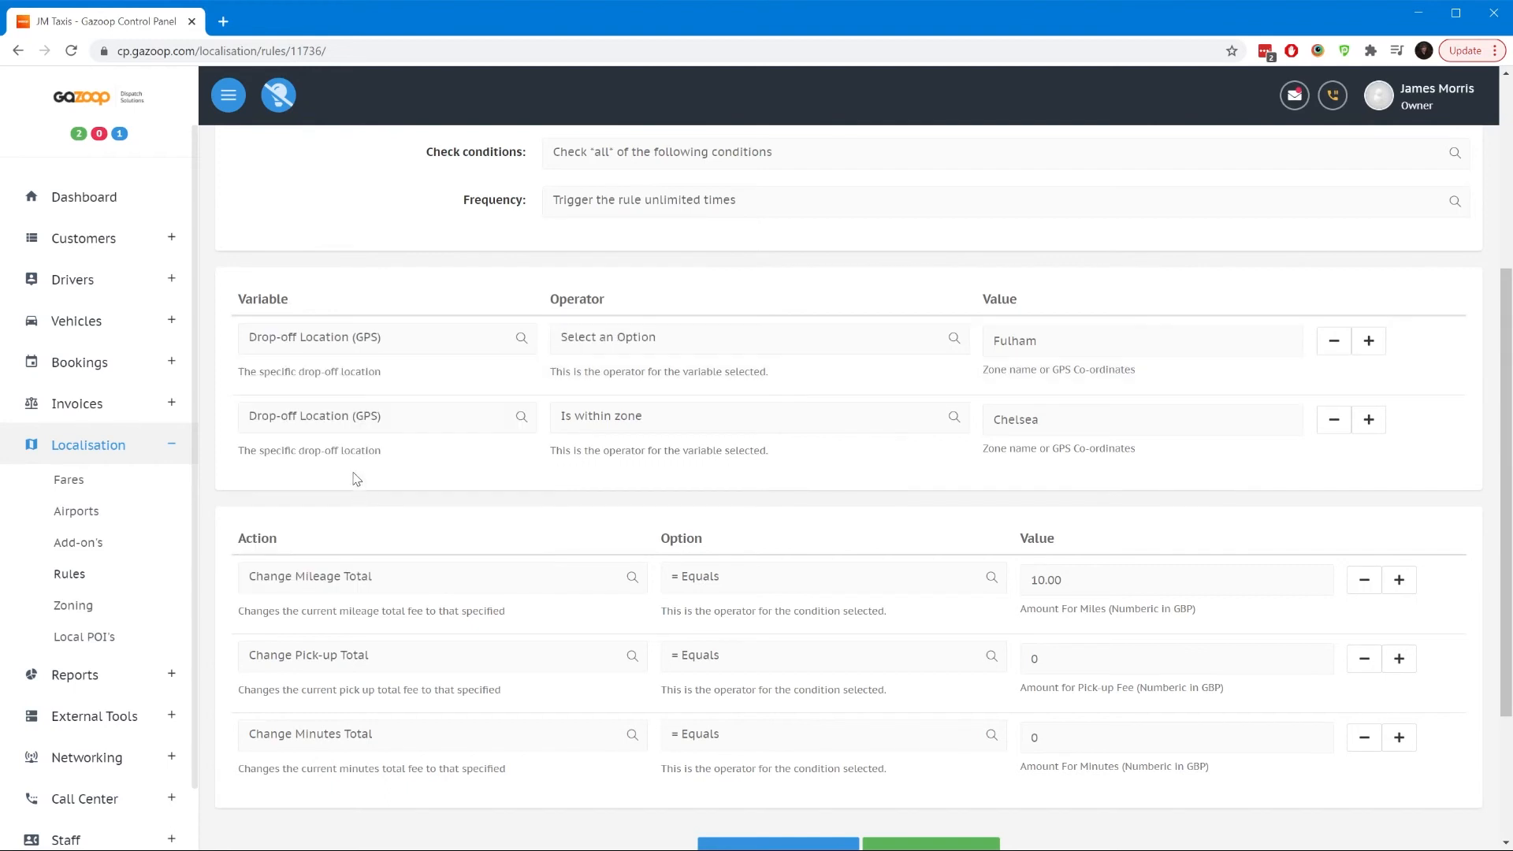
click(648, 337)
click(674, 393)
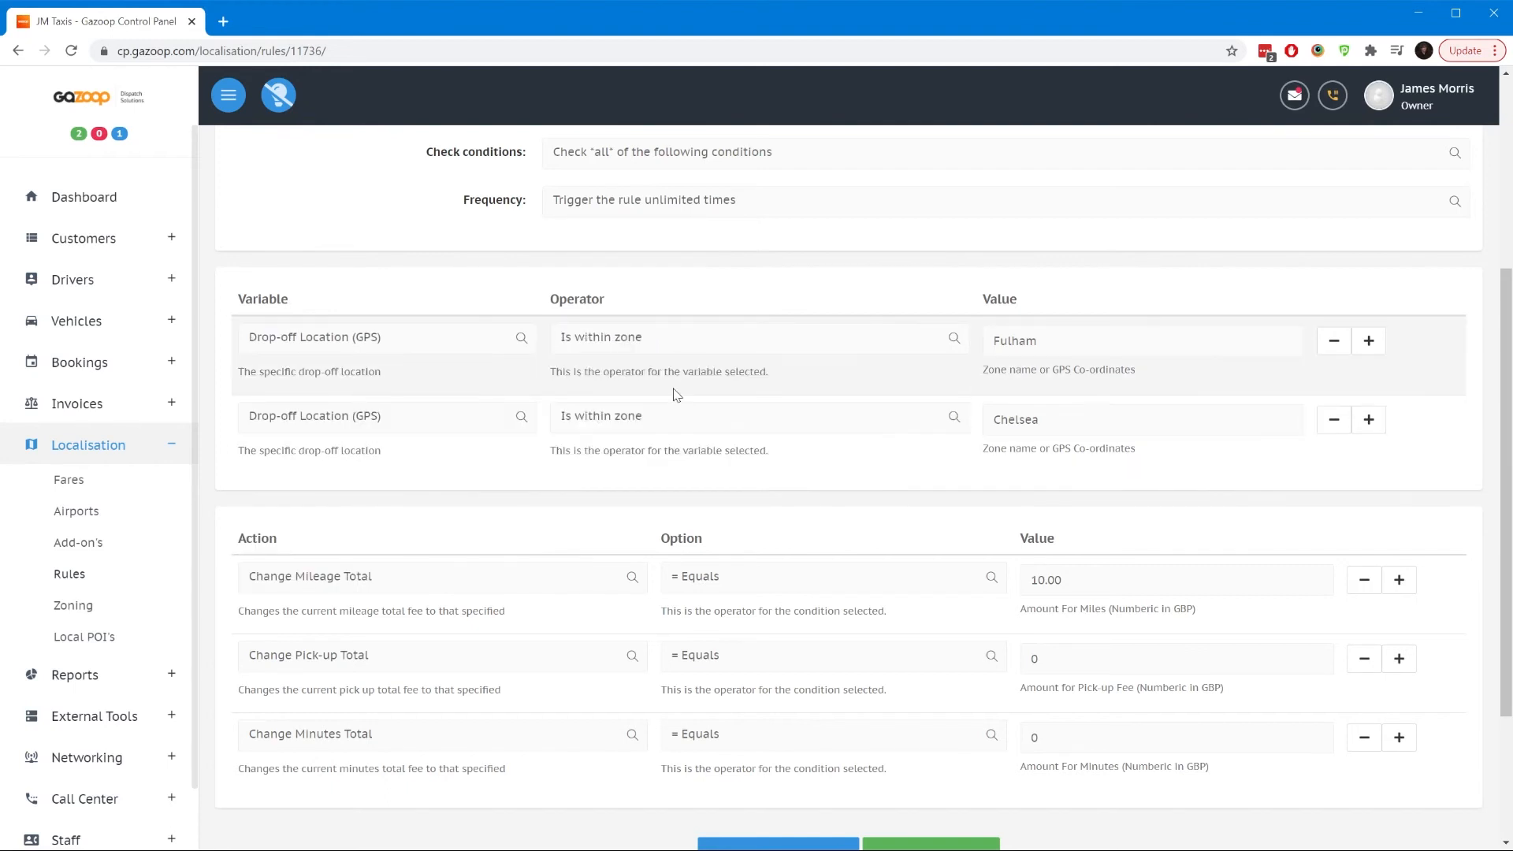
Step: Change the Chelsea condition to Pick-up Location (GPS) is within zone
click(356, 421)
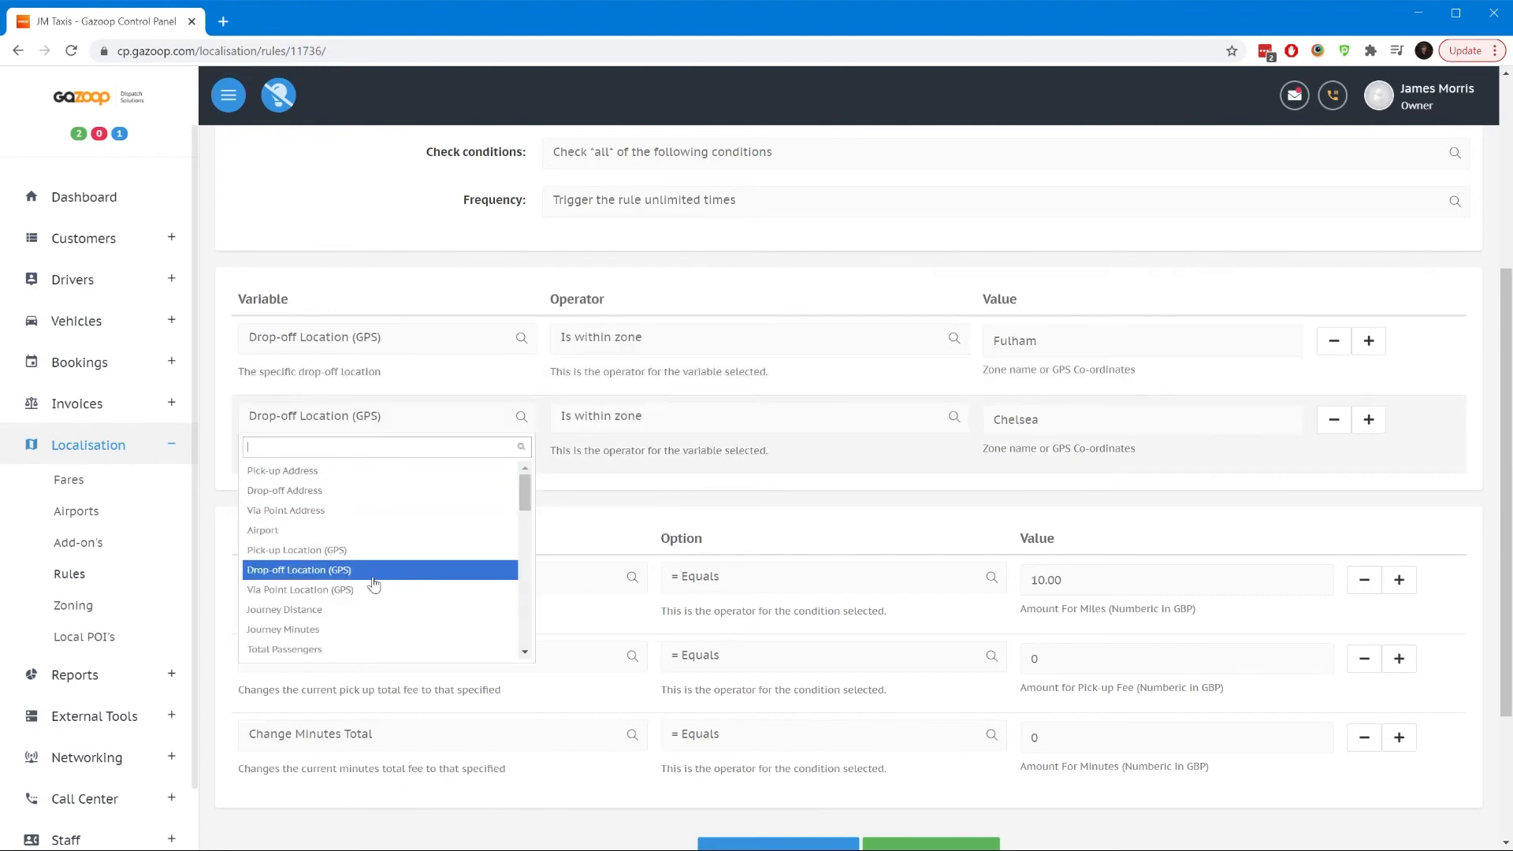
click(375, 549)
click(676, 423)
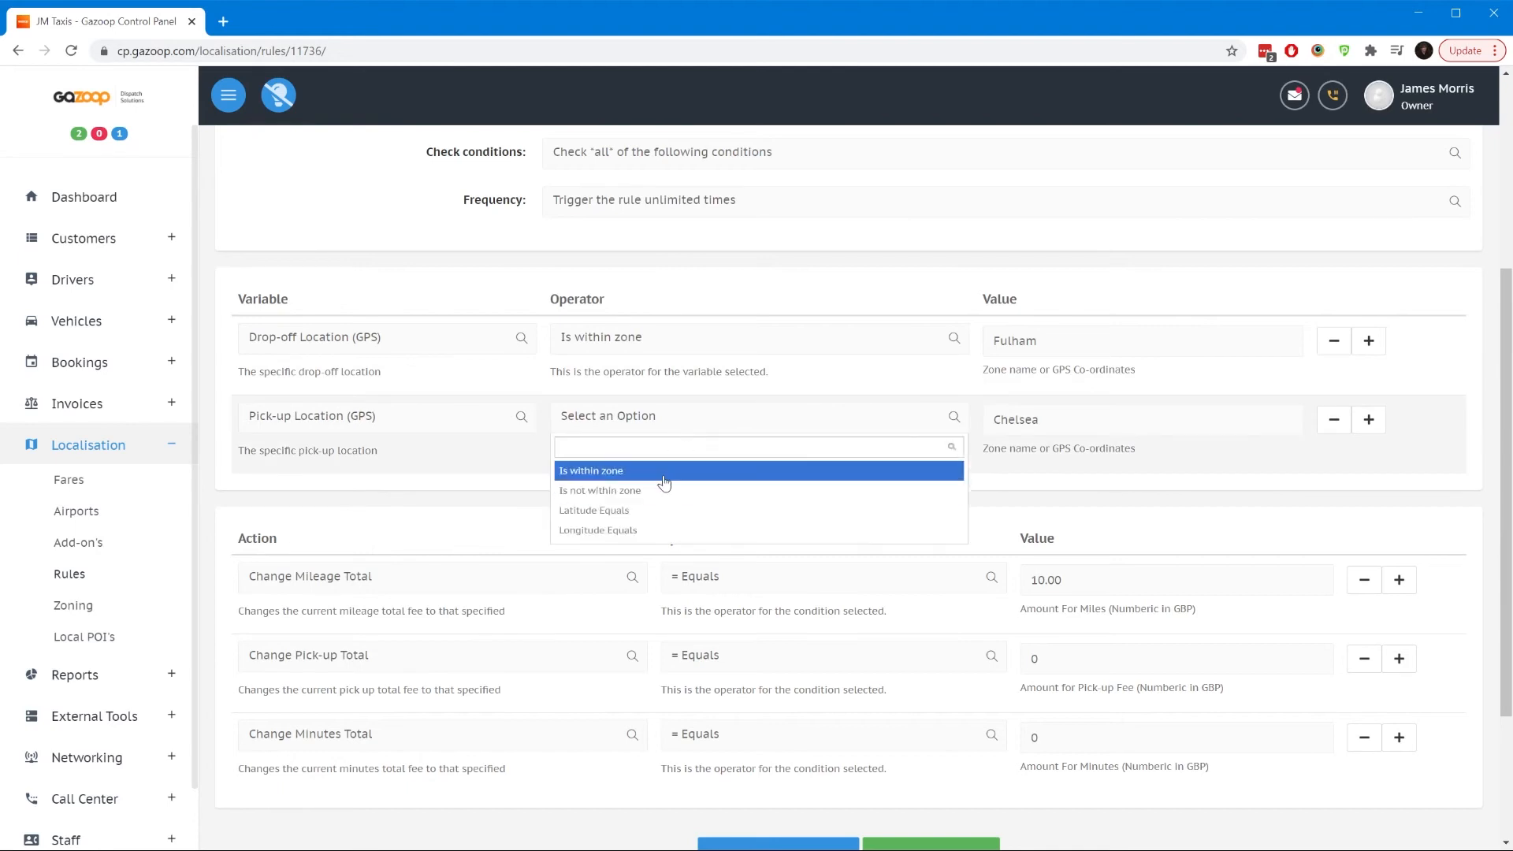
click(663, 473)
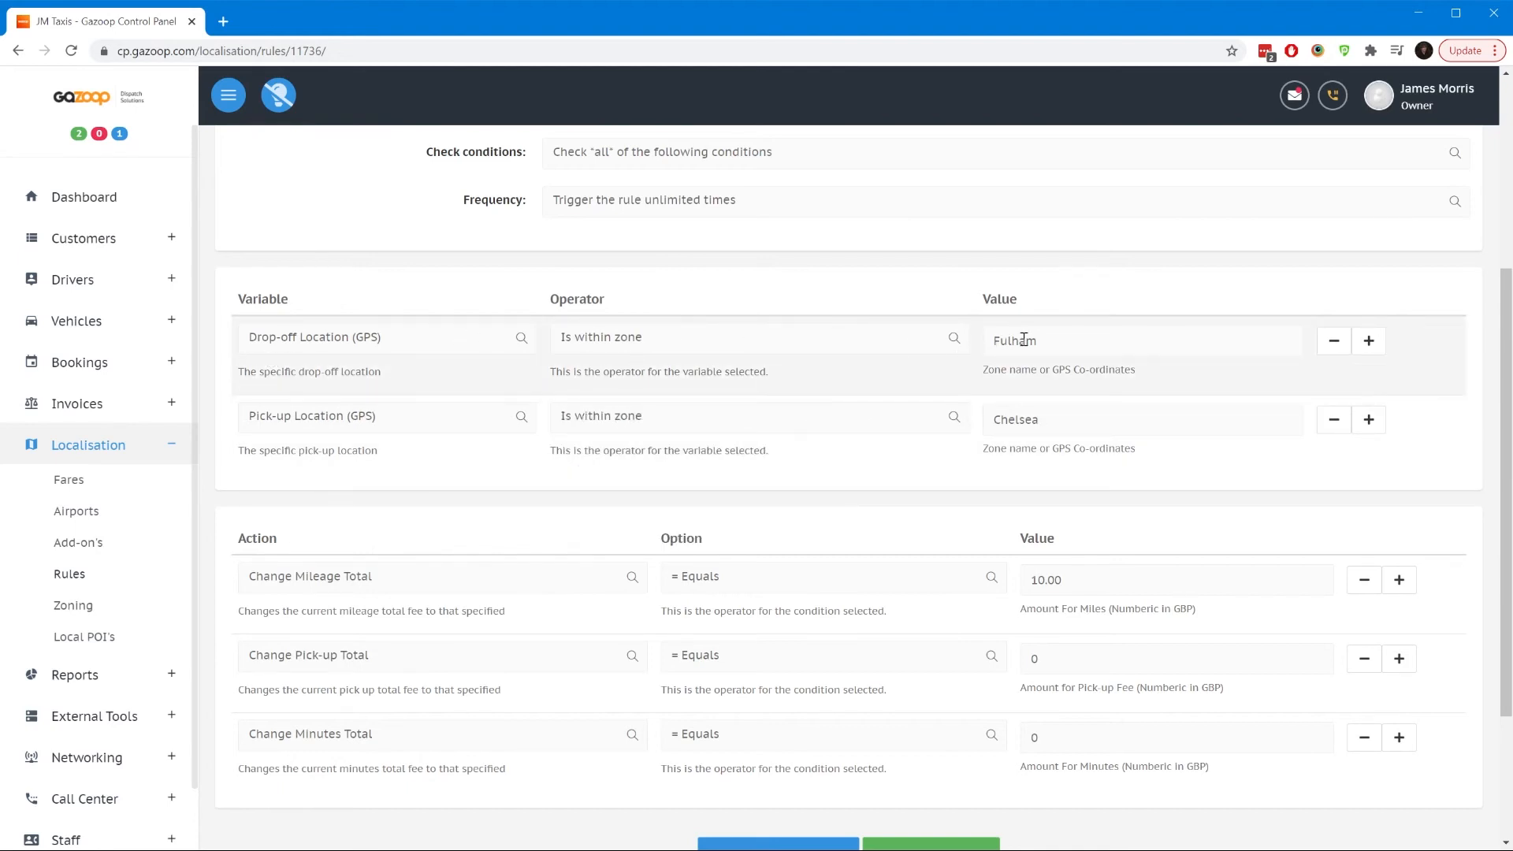
Step: Save the adapted rule as a new rule named "Chelsea to Fulham" and view it in the rules list
scroll(1024, 339, up, 4)
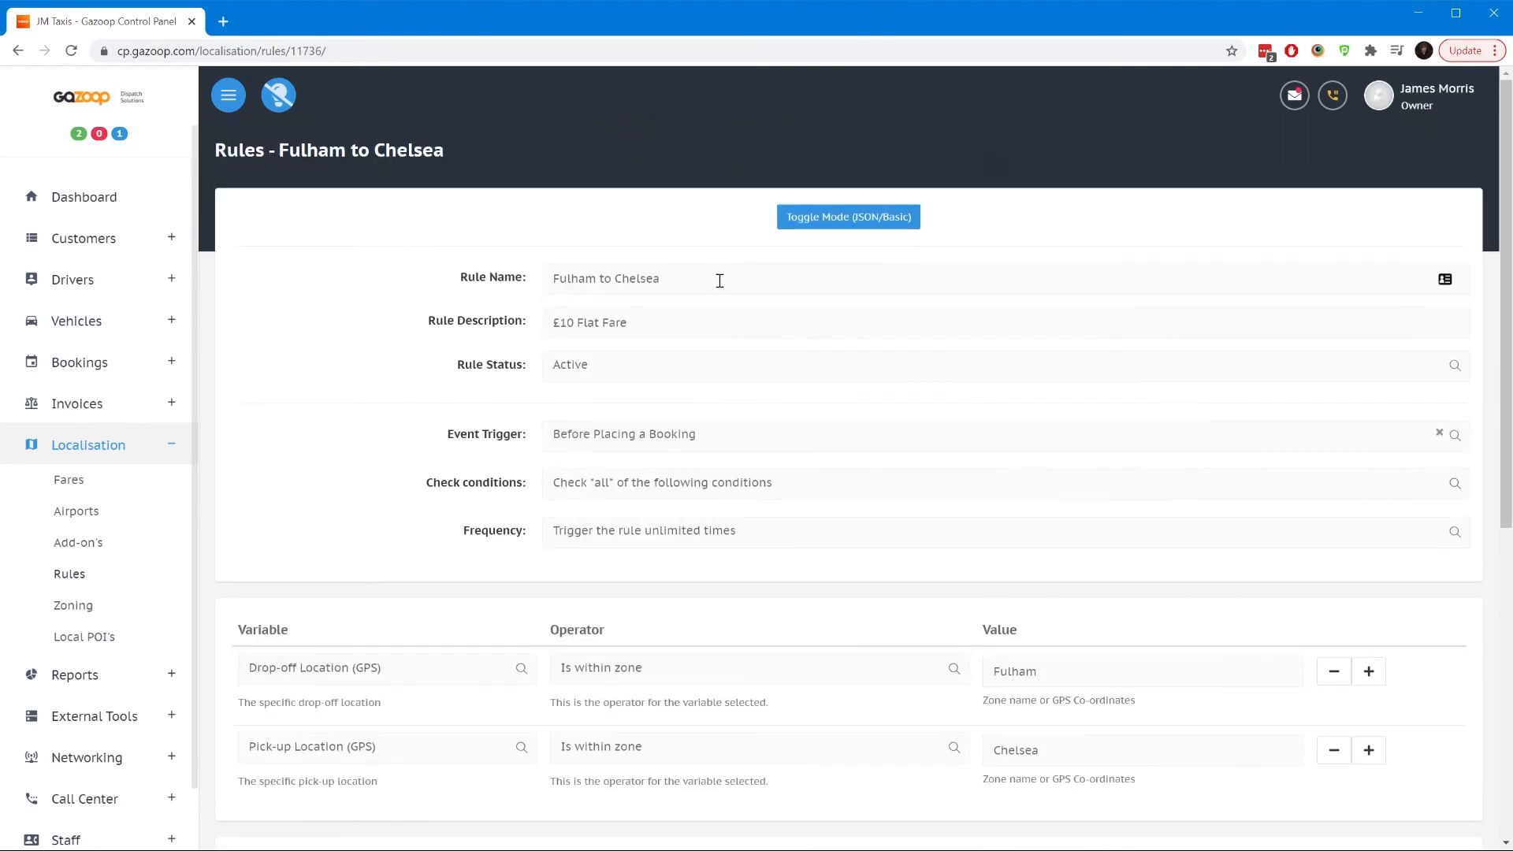
triple_click(720, 281)
text(Chelsea to Fulham)
scroll(678, 339, down, 6)
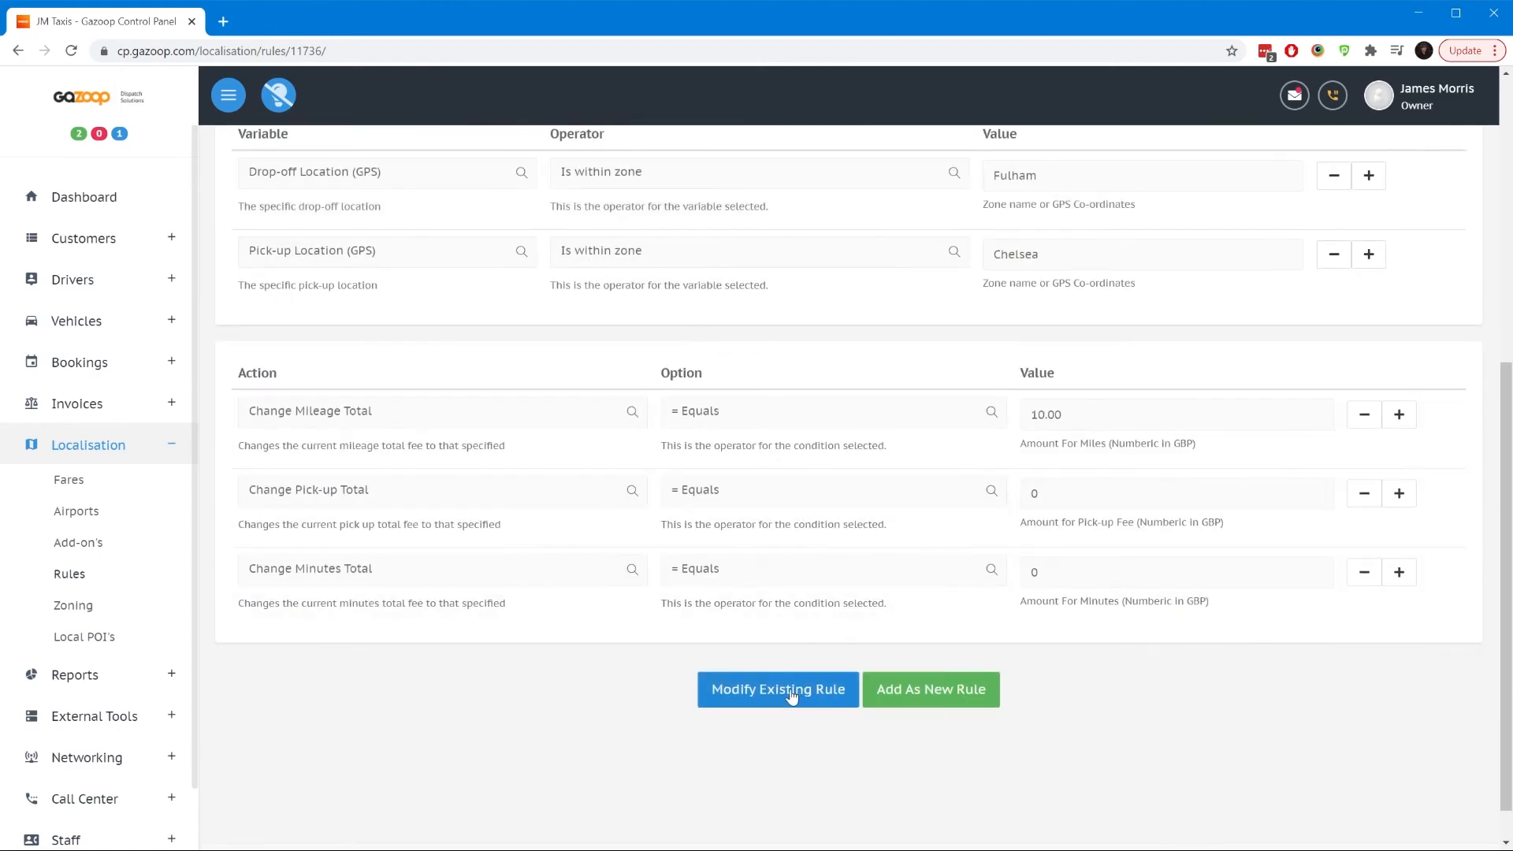
click(963, 701)
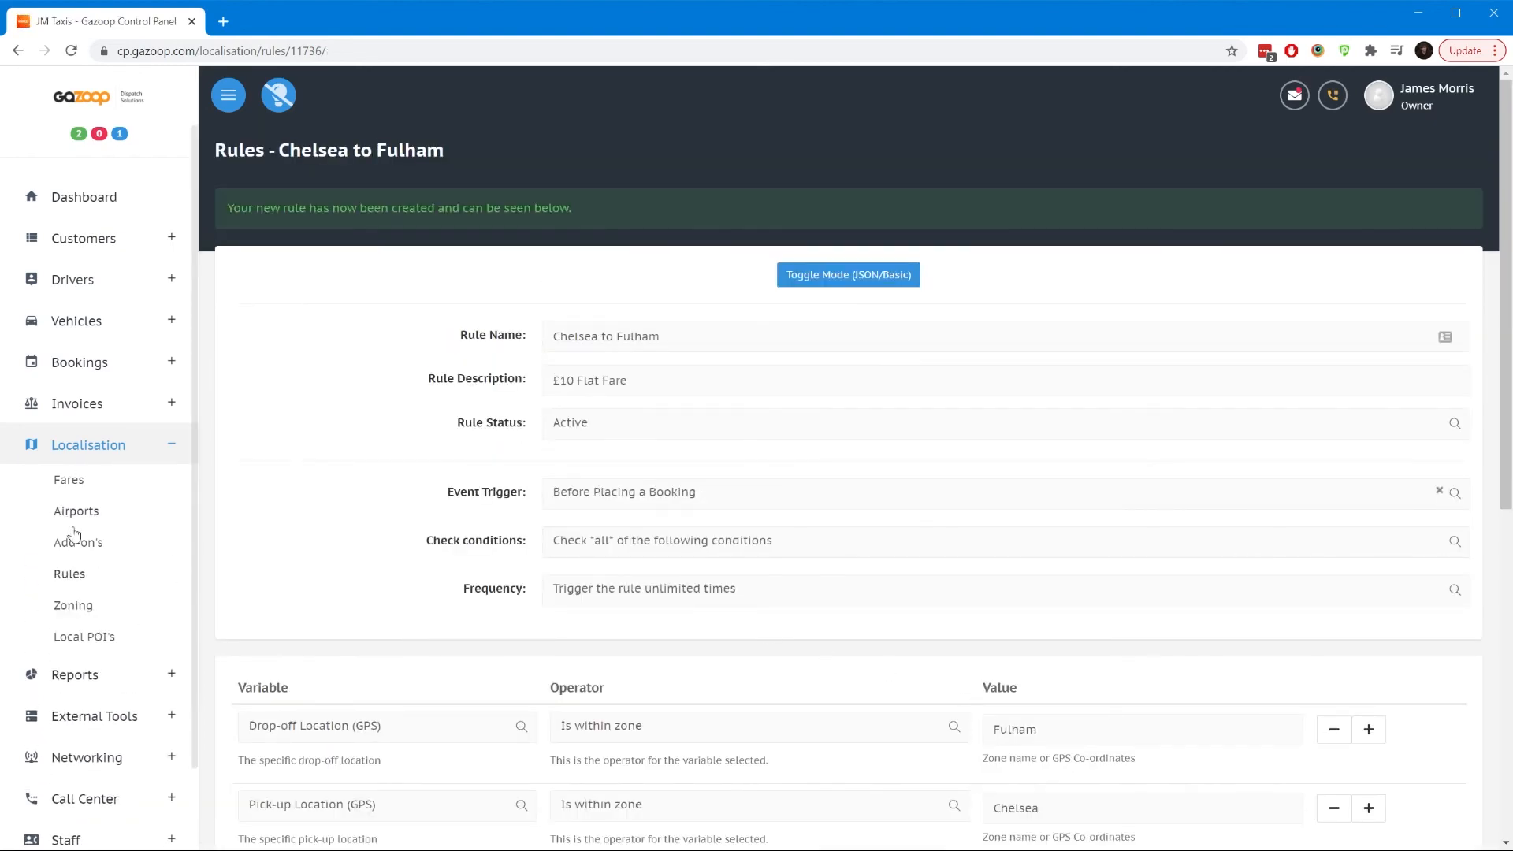
click(85, 577)
scroll(822, 507, down, 3)
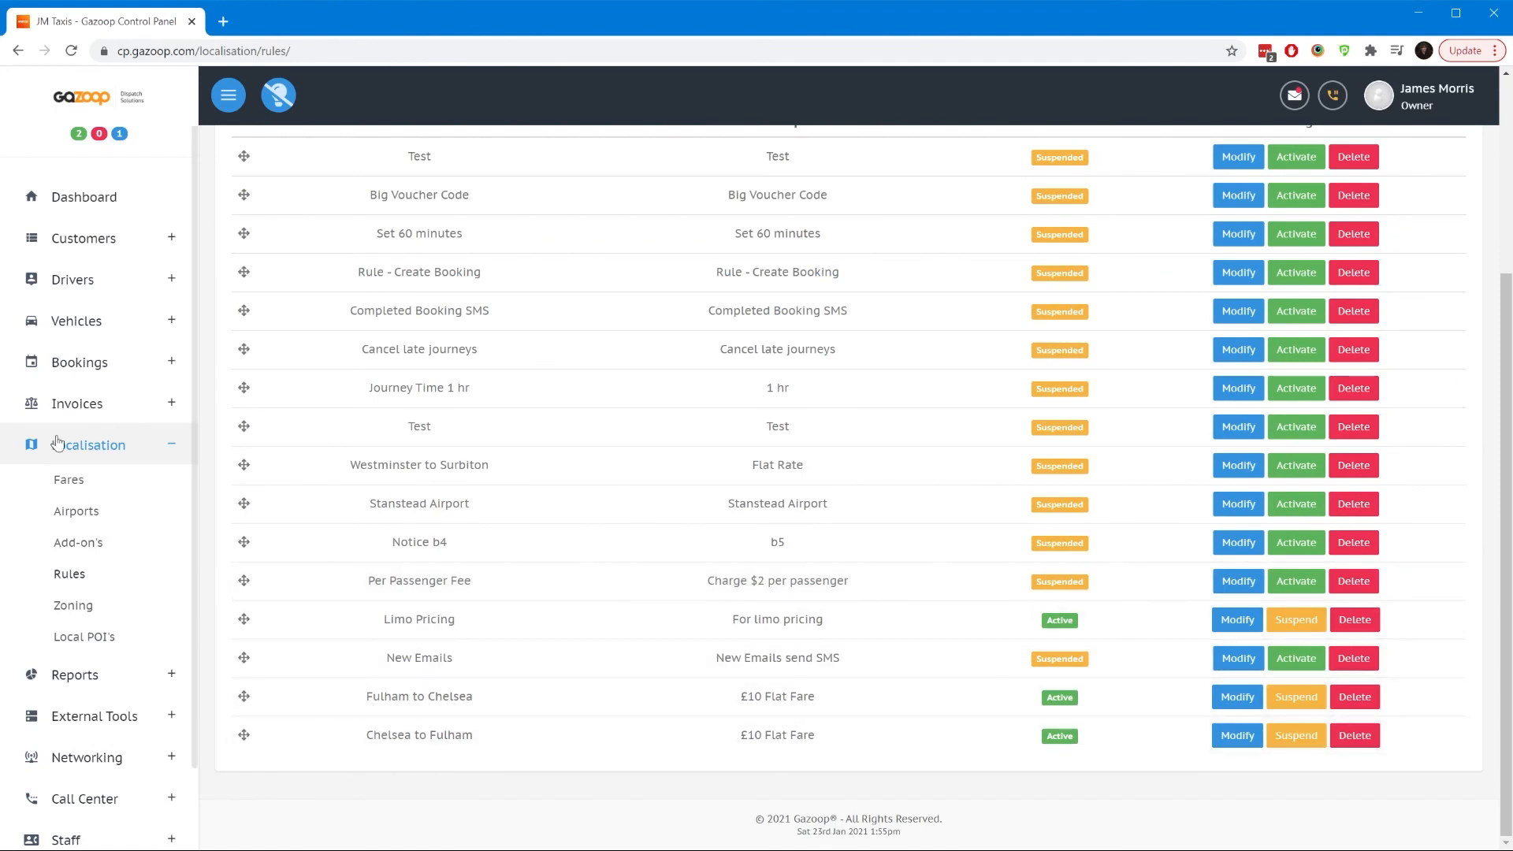
Step: Start a new booking with the pick-up address Chelsea, London, UK
click(75, 363)
click(101, 433)
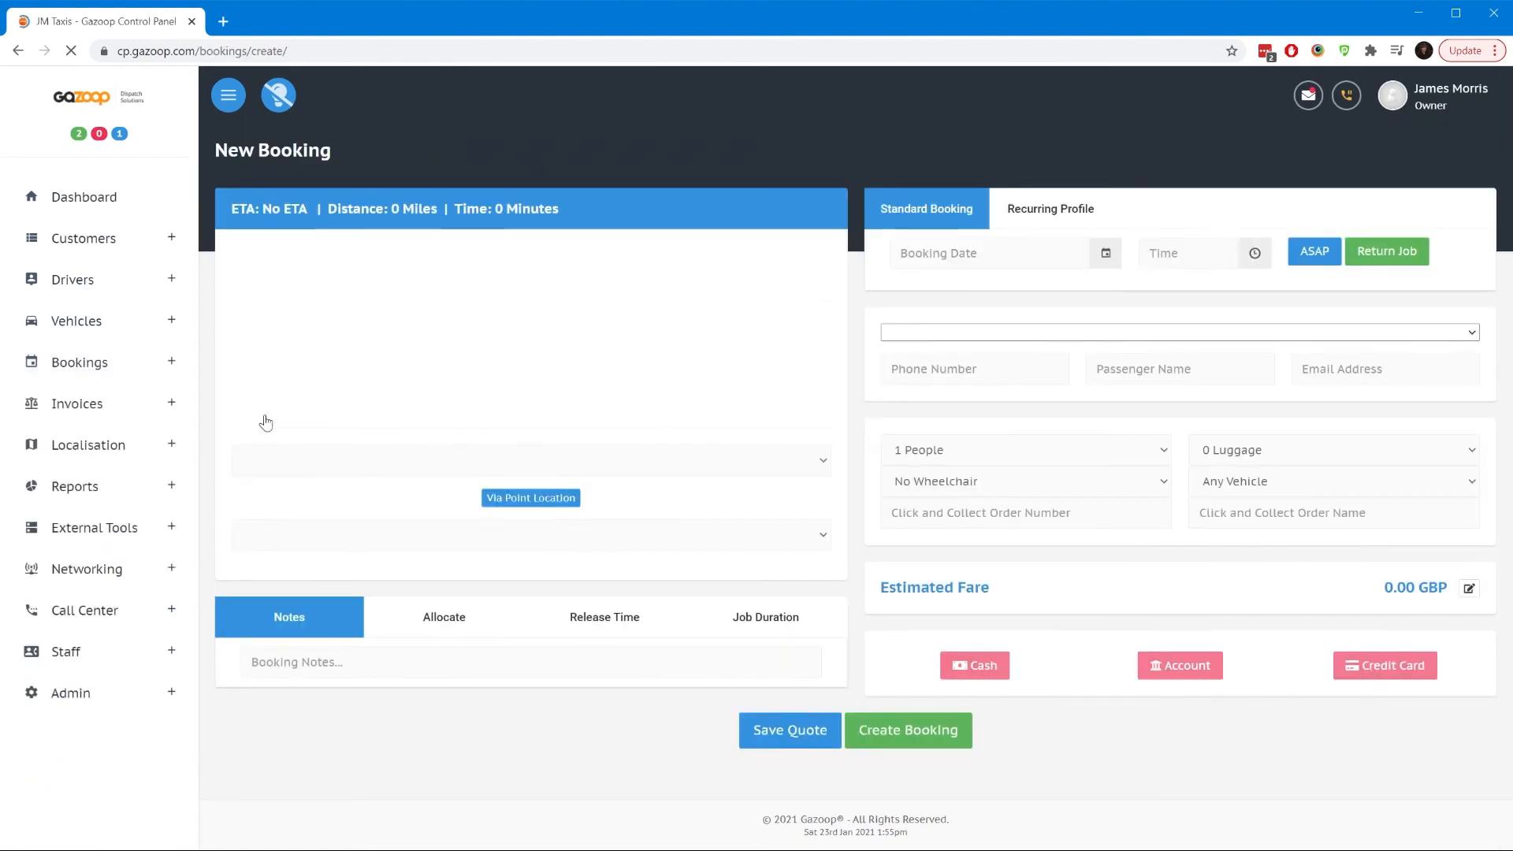
click(500, 459)
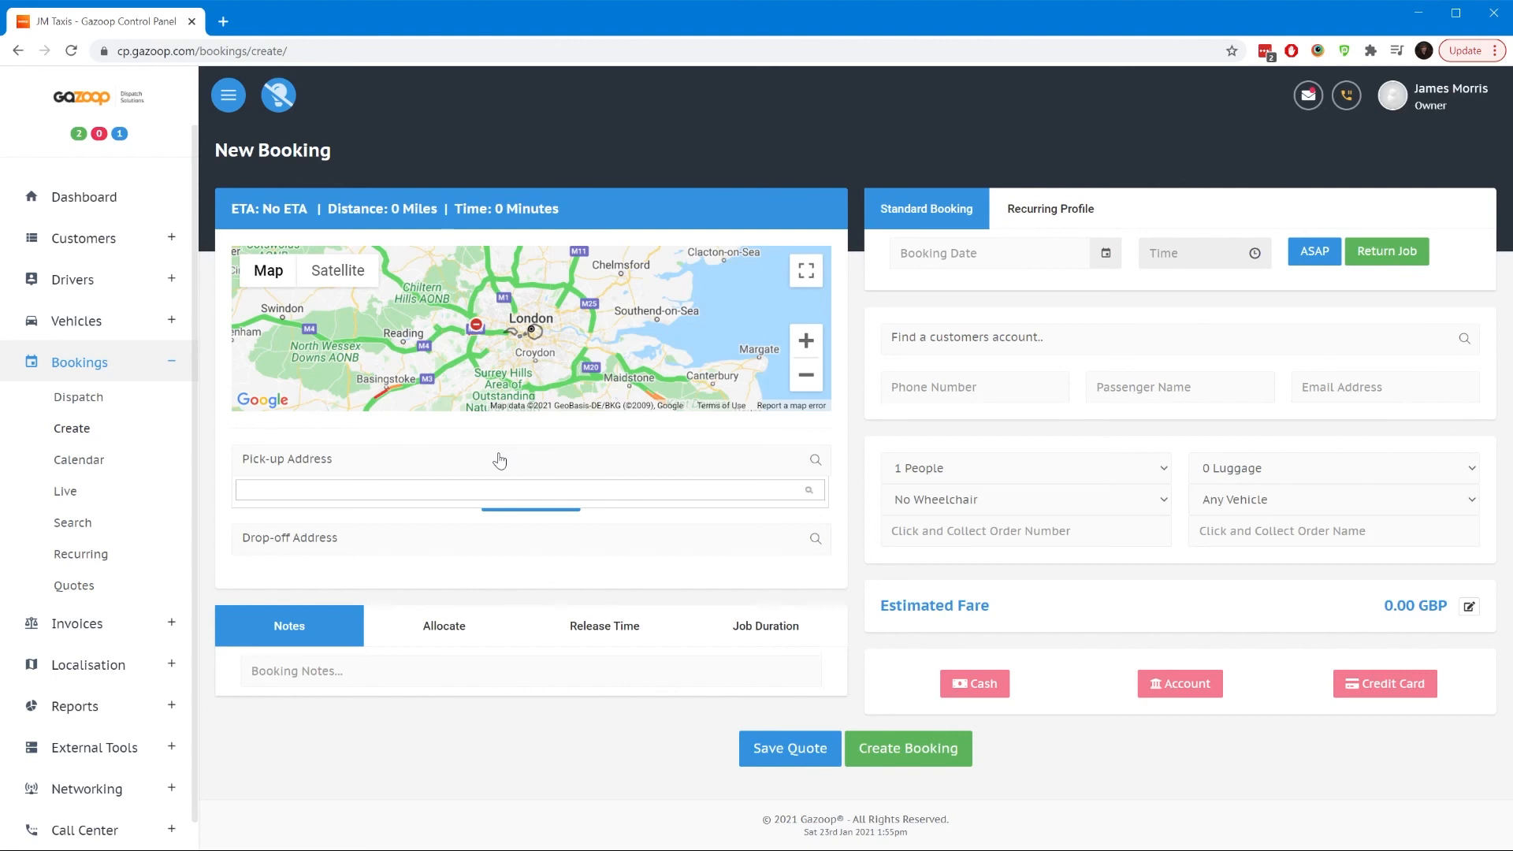
text(che)
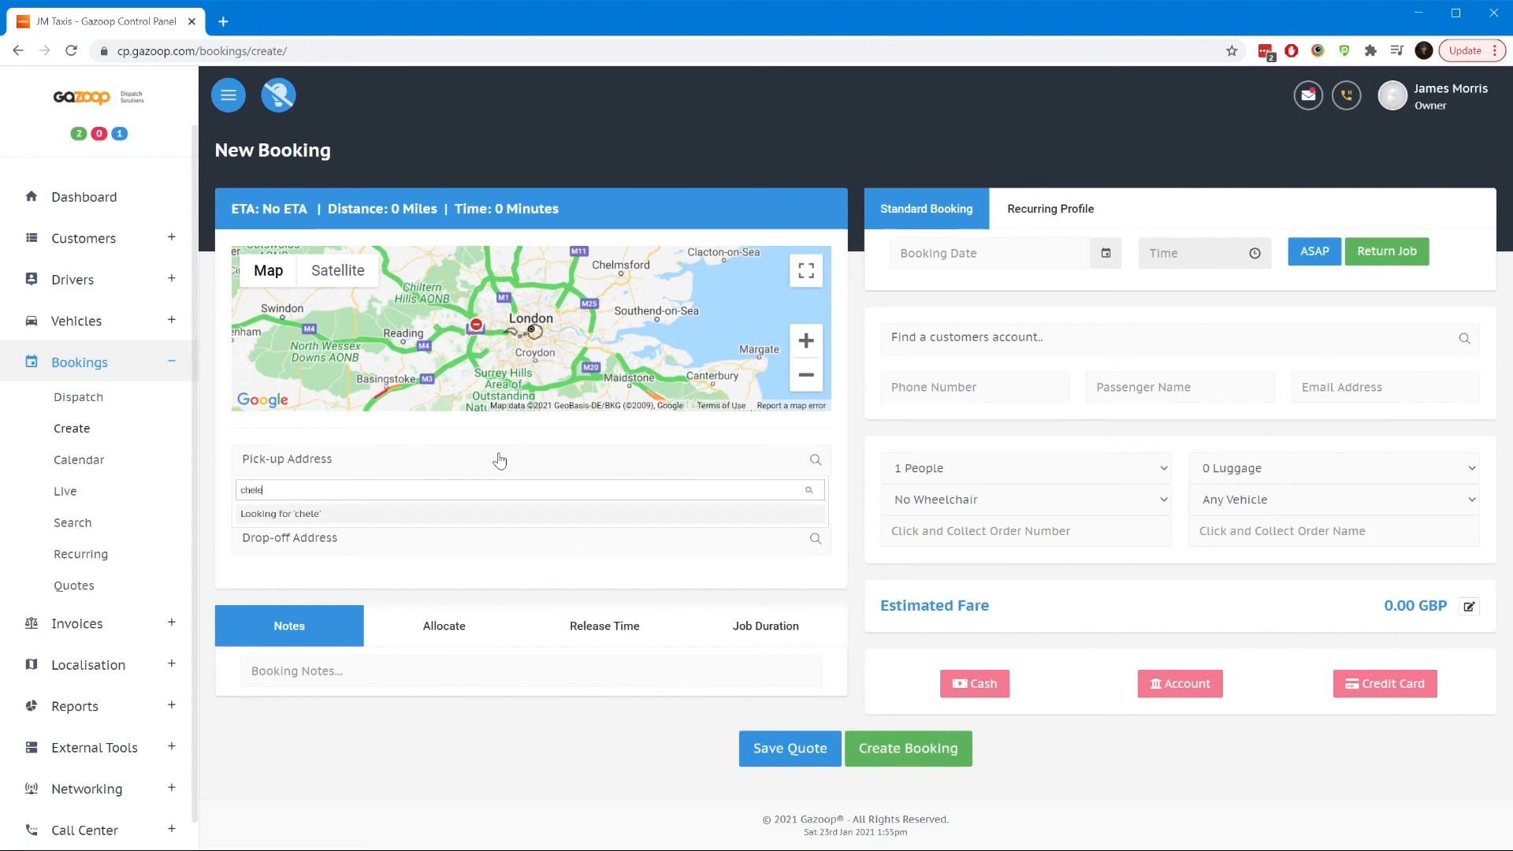
text(lsea)
click(342, 536)
Step: Set the new booking's drop-off address to Fulham, London, UK and expand the estimated fare breakdown
click(359, 540)
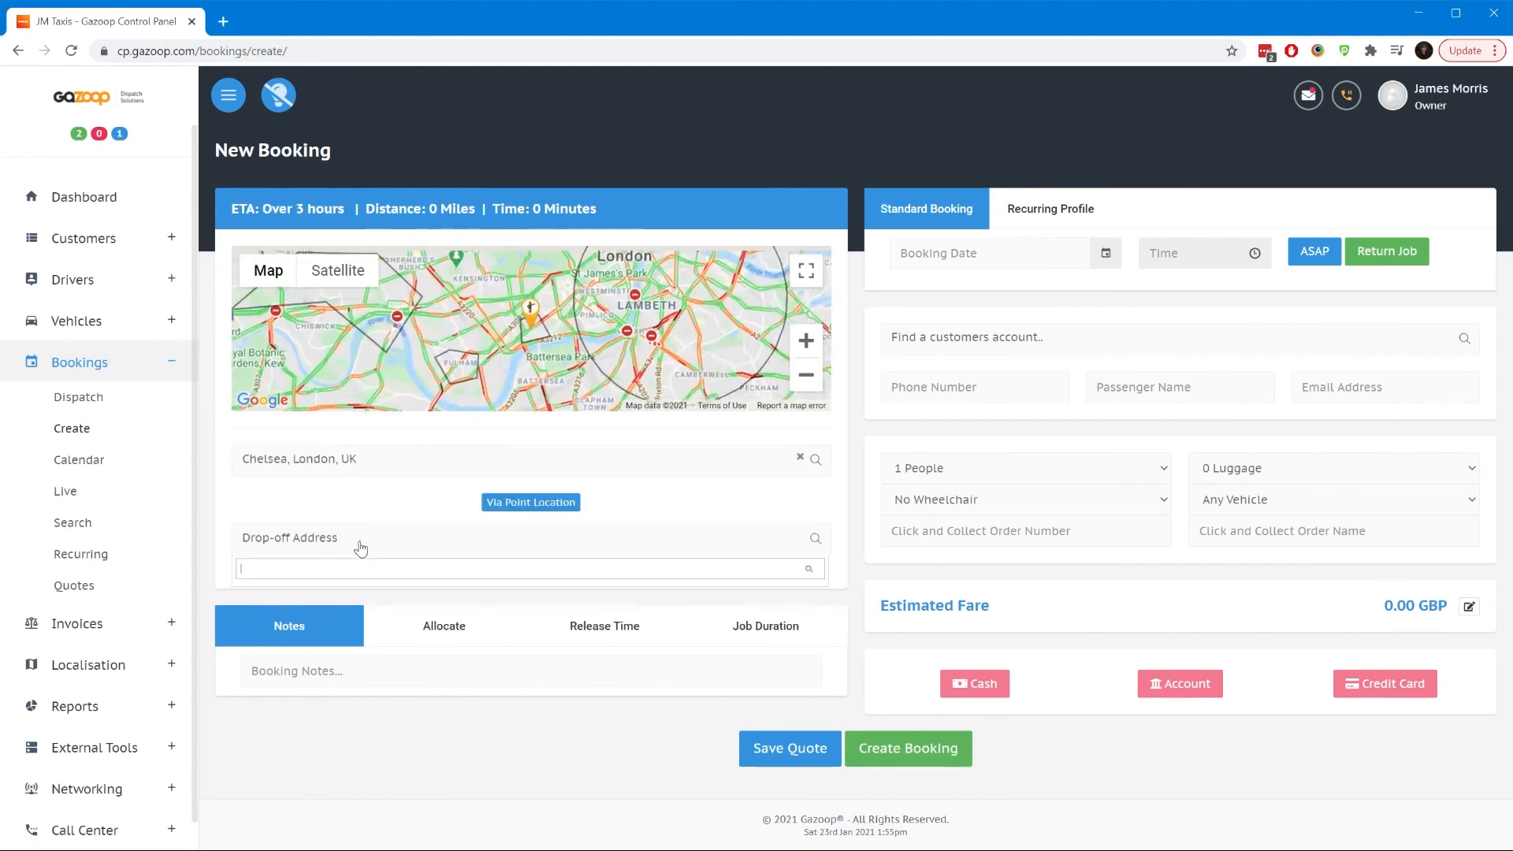
text(fu)
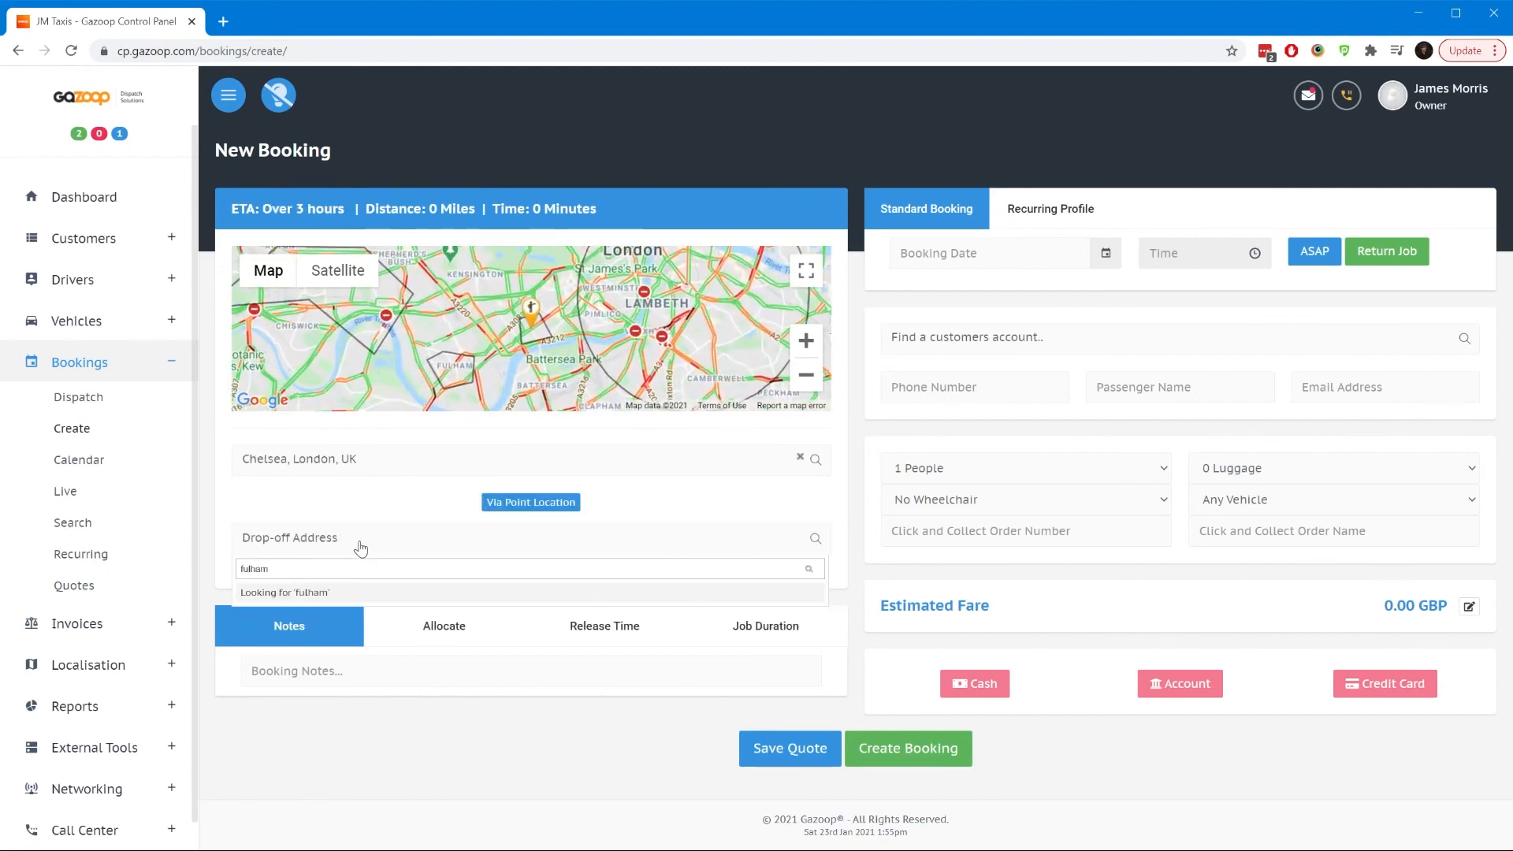
text(lham)
click(348, 613)
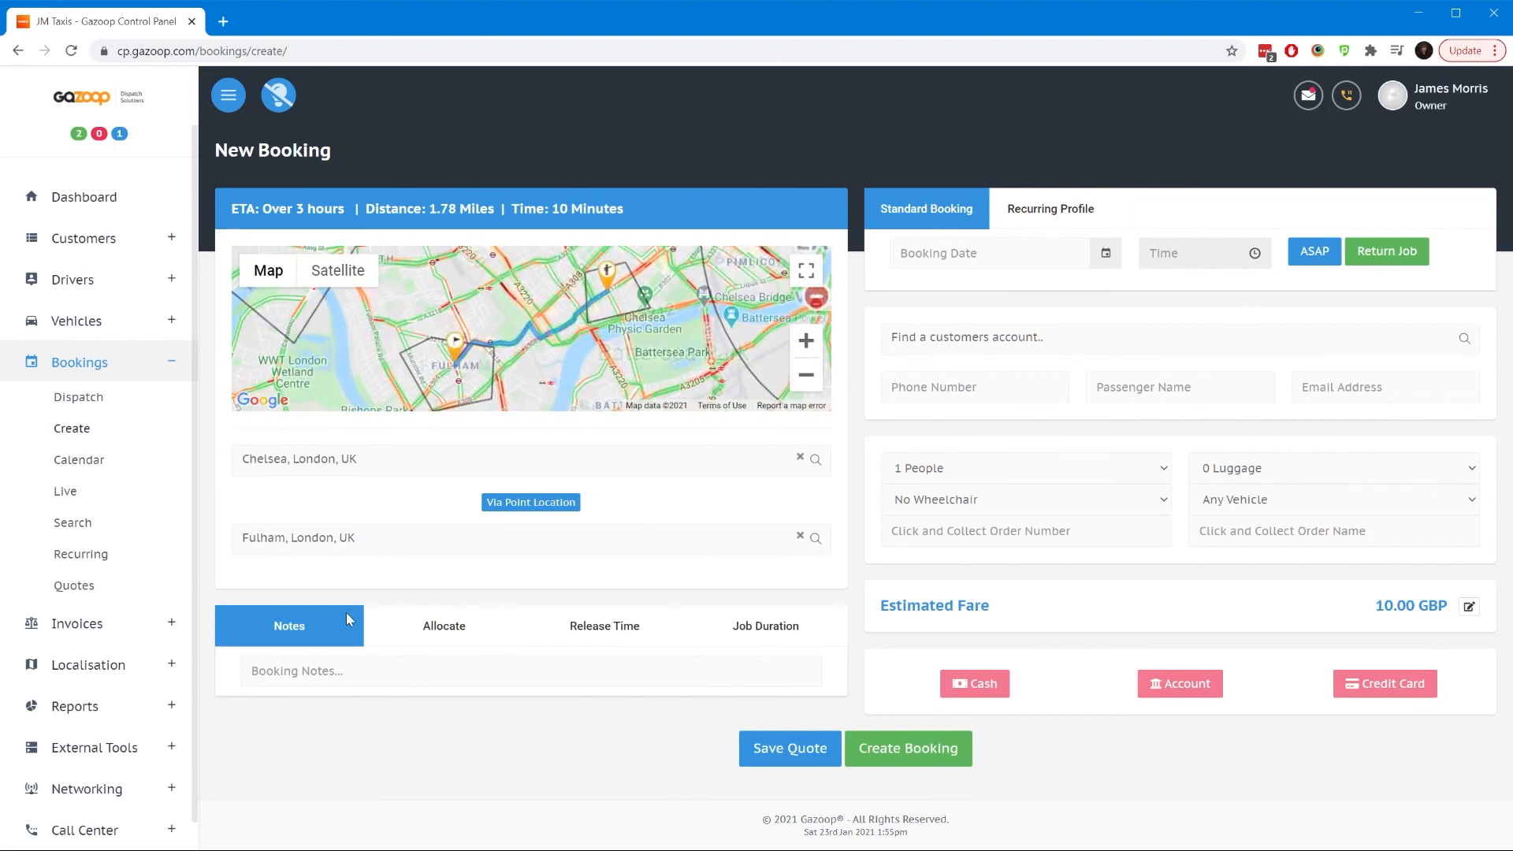
click(1469, 606)
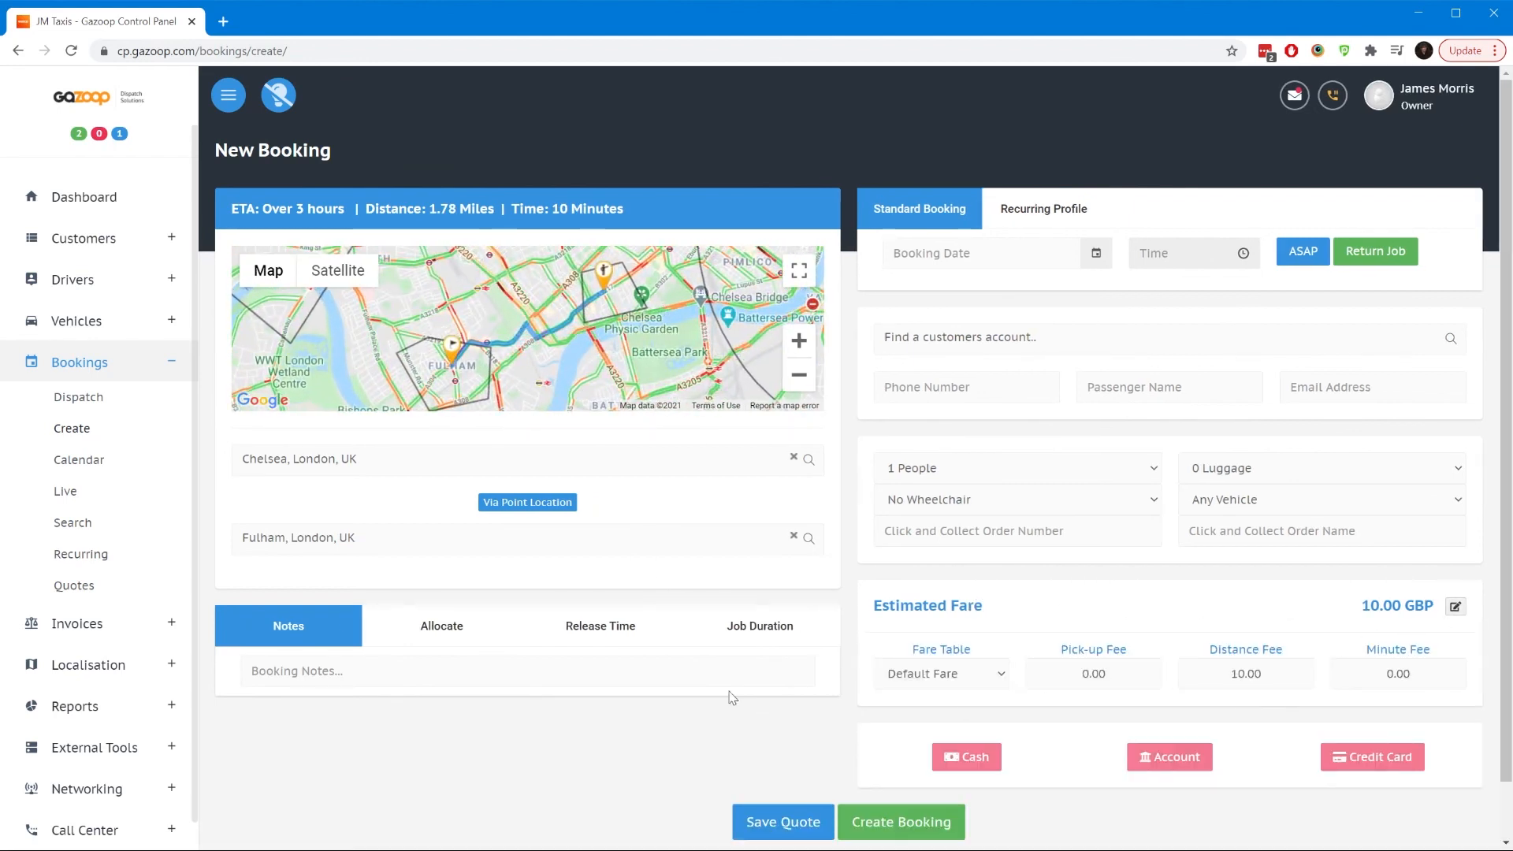